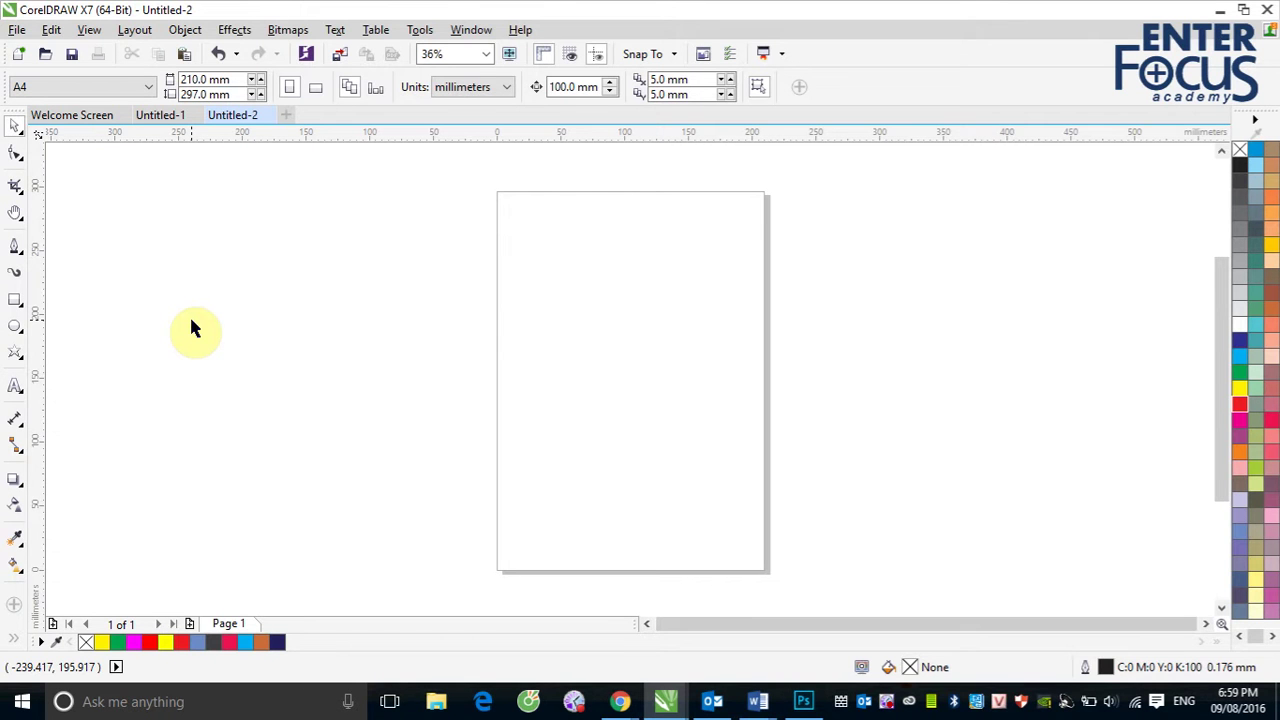
Draw a rectangle about 54 by 50 mm in the page's upper left area and fill it with red
click(15, 300)
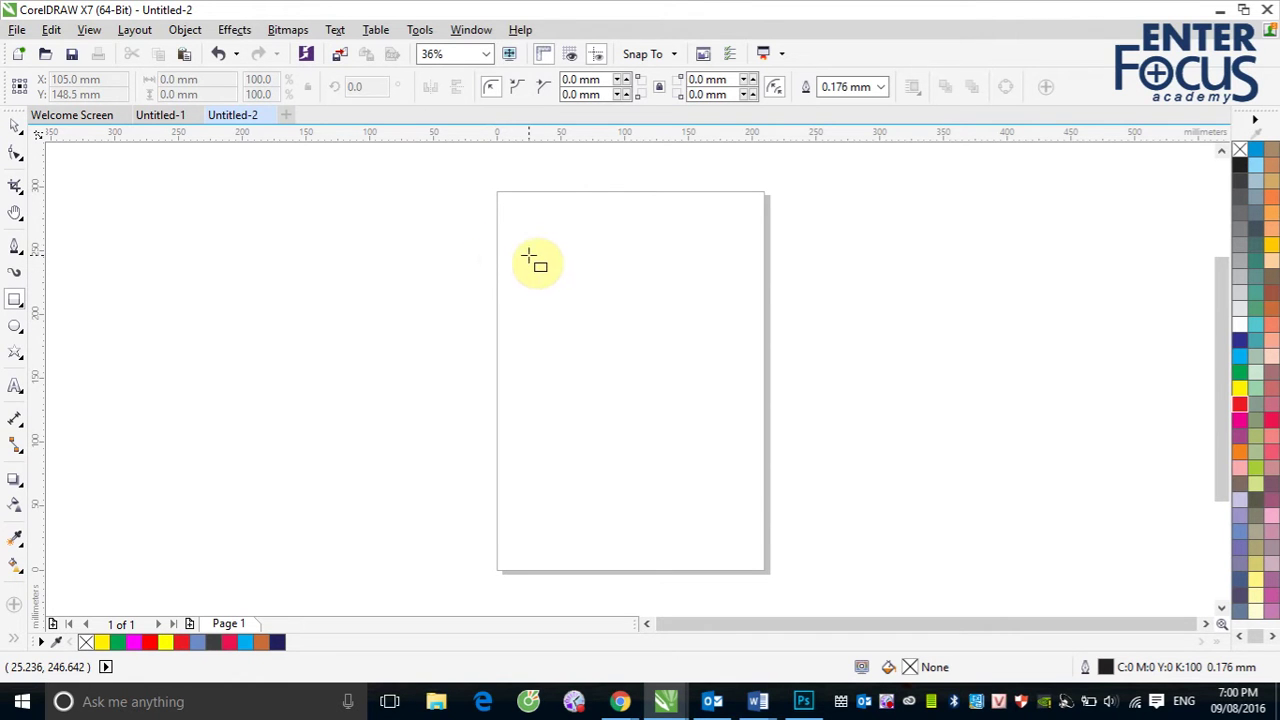
mouse_move(524, 254)
mouse_down()
mouse_move(603, 329)
mouse_move(594, 319)
mouse_up()
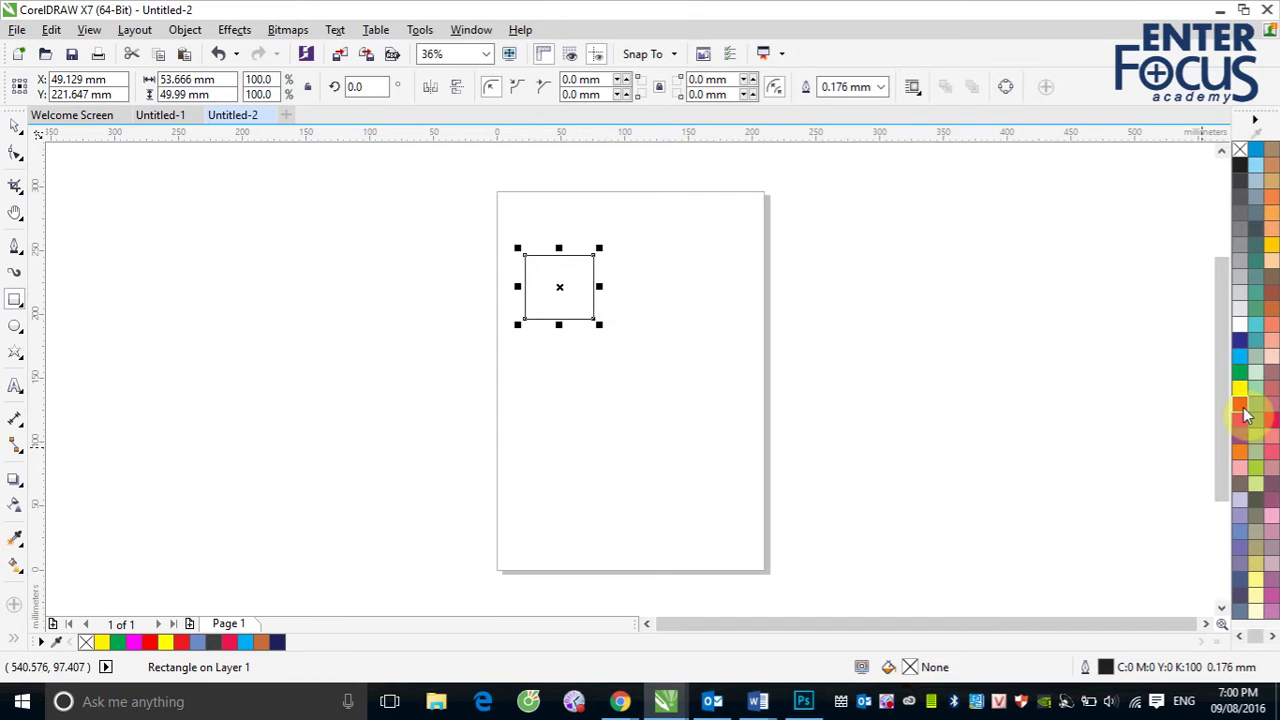
click(1240, 404)
Draw an ellipse about 86 by 76 mm below and right of the red rectangle and fill it with yellow
click(14, 330)
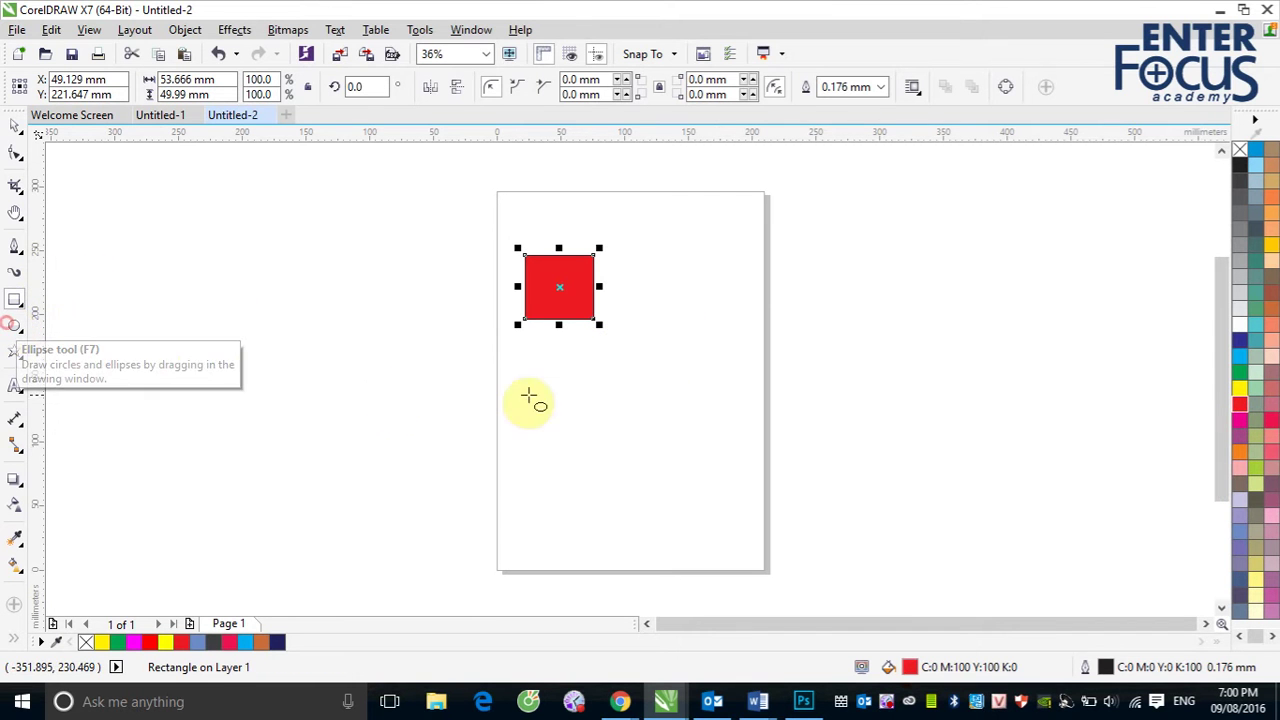
drag(588, 345, 697, 442)
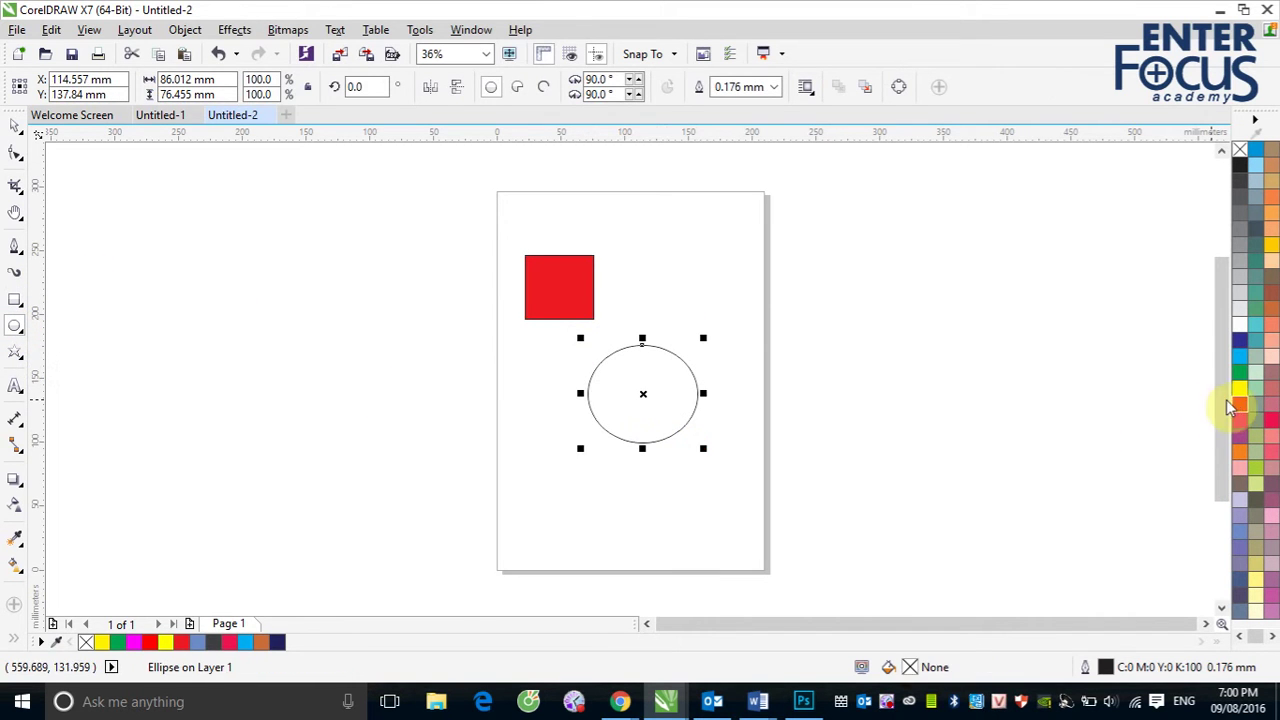
click(1240, 389)
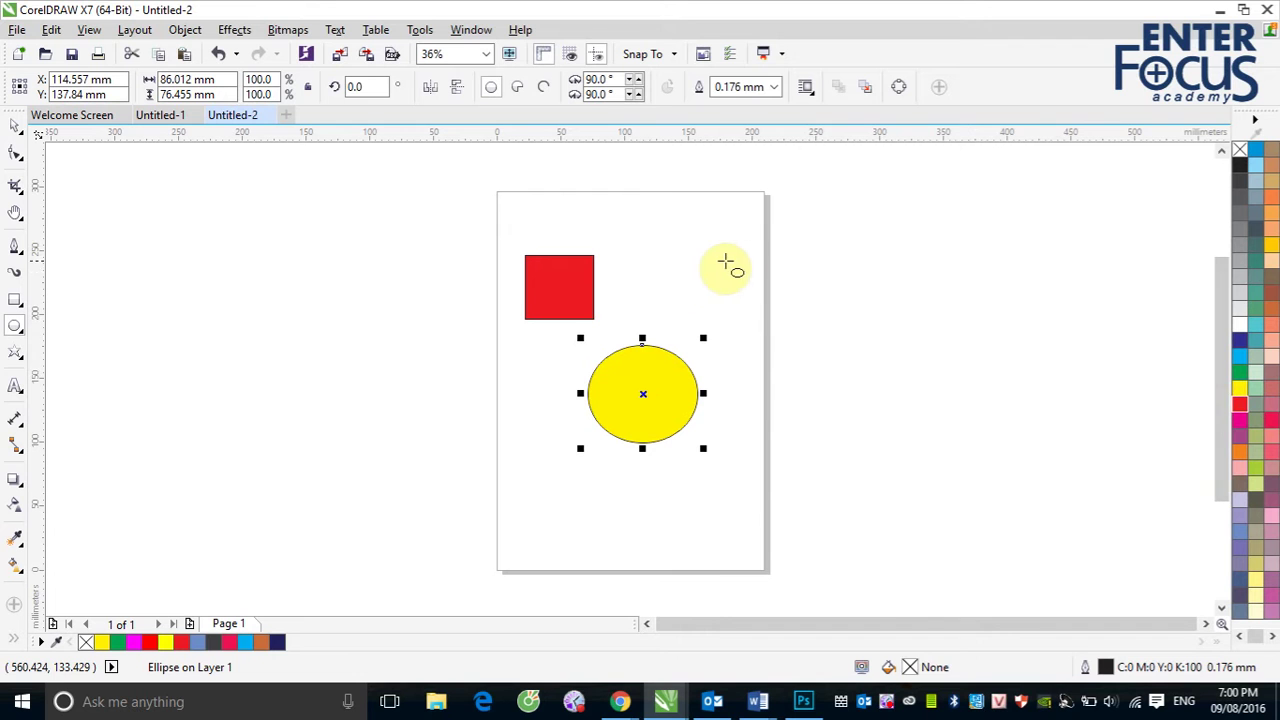
Draw a 12-point star about 63 by 59 mm near the page's upper right and fill it with green
click(15, 352)
drag(671, 257, 753, 338)
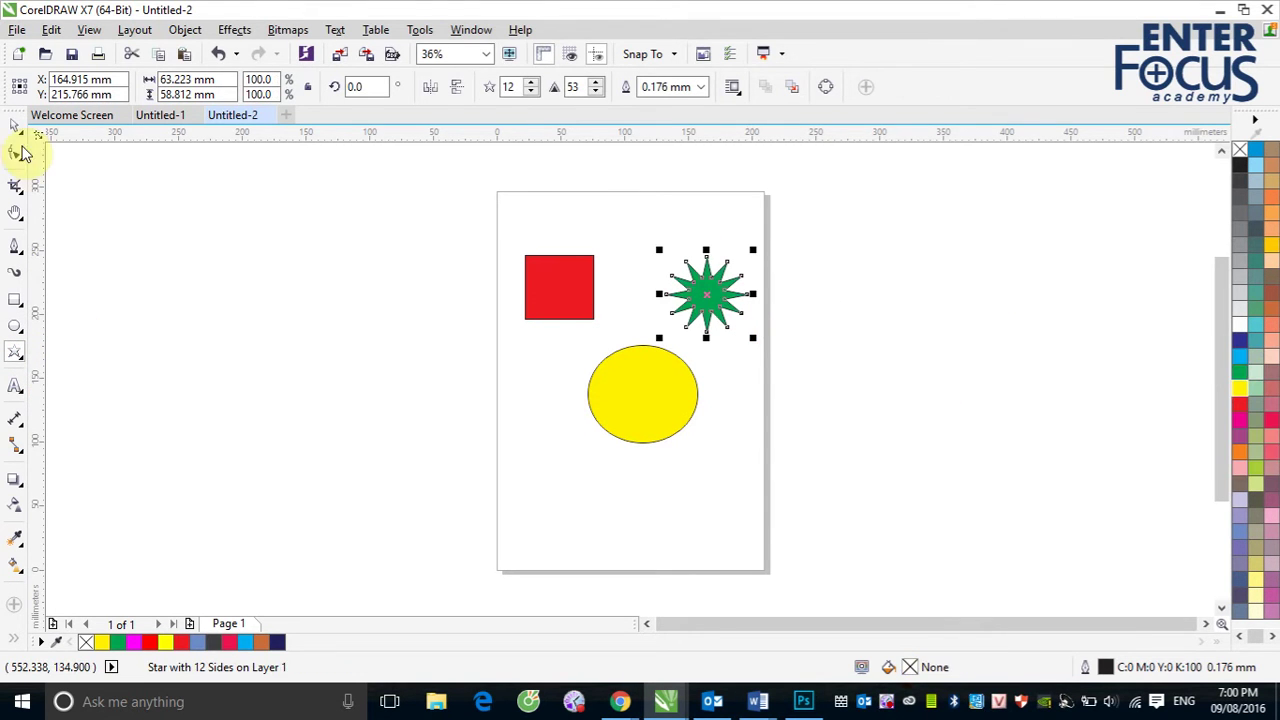
click(15, 125)
click(777, 273)
Move the green star and the yellow ellipse so that both overlap the red rectangle
double_click(706, 293)
drag(678, 305, 567, 325)
click(743, 371)
drag(636, 400, 546, 354)
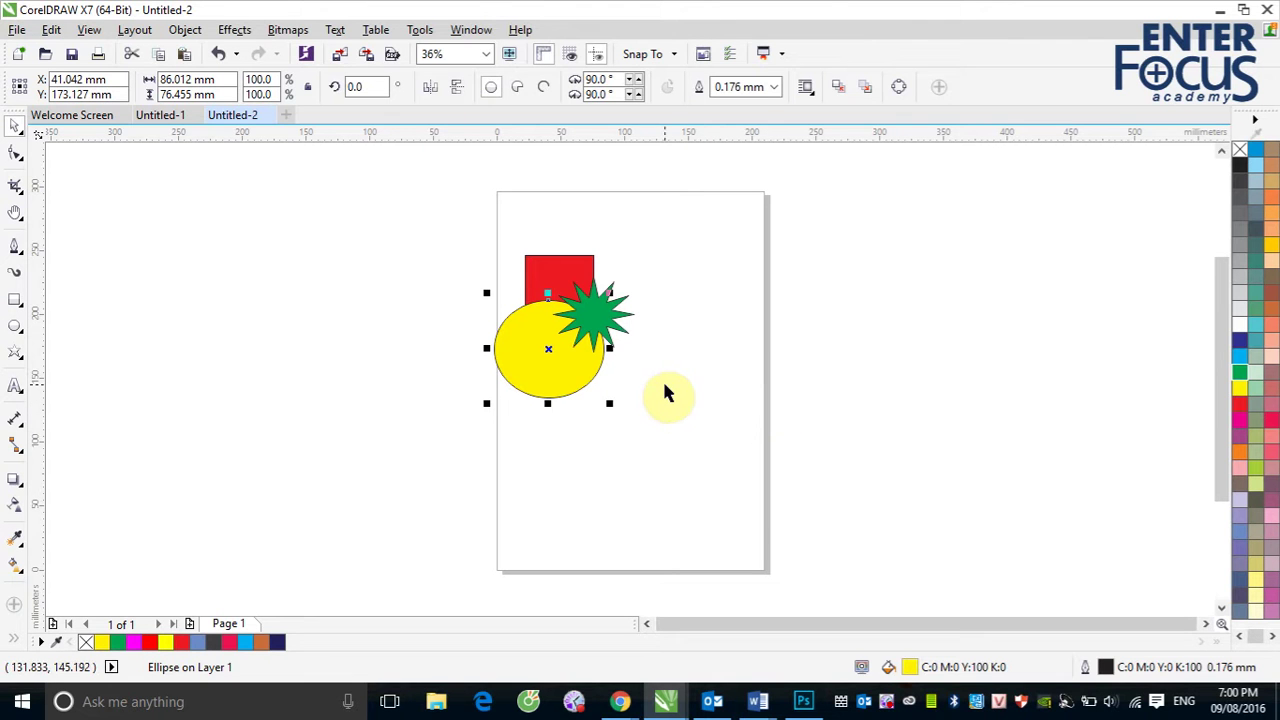
click(669, 390)
Select the three overlapping shapes together and move them toward the middle of the page's width
drag(428, 206, 662, 398)
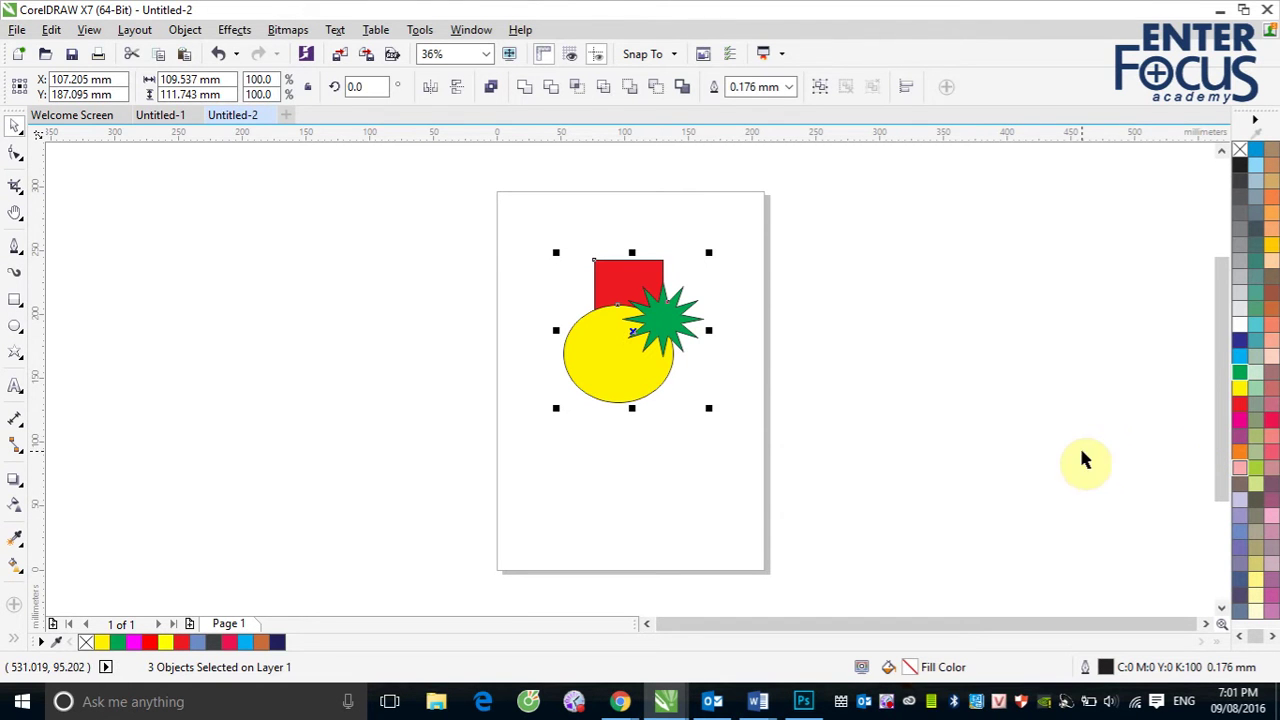
click(1037, 443)
drag(521, 238, 726, 432)
drag(540, 231, 719, 434)
click(802, 410)
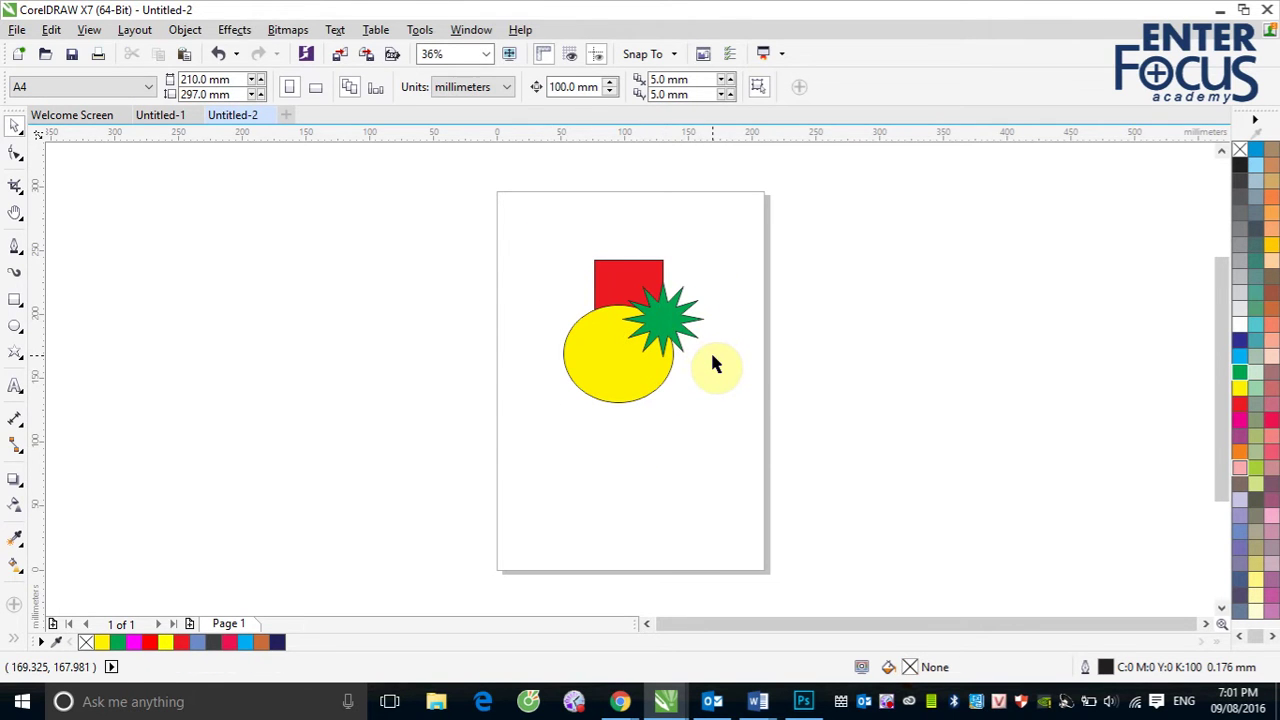
Move the three selected shapes slightly up and left, and stretch them together horizontally to about 143 mm wide
drag(546, 231, 713, 433)
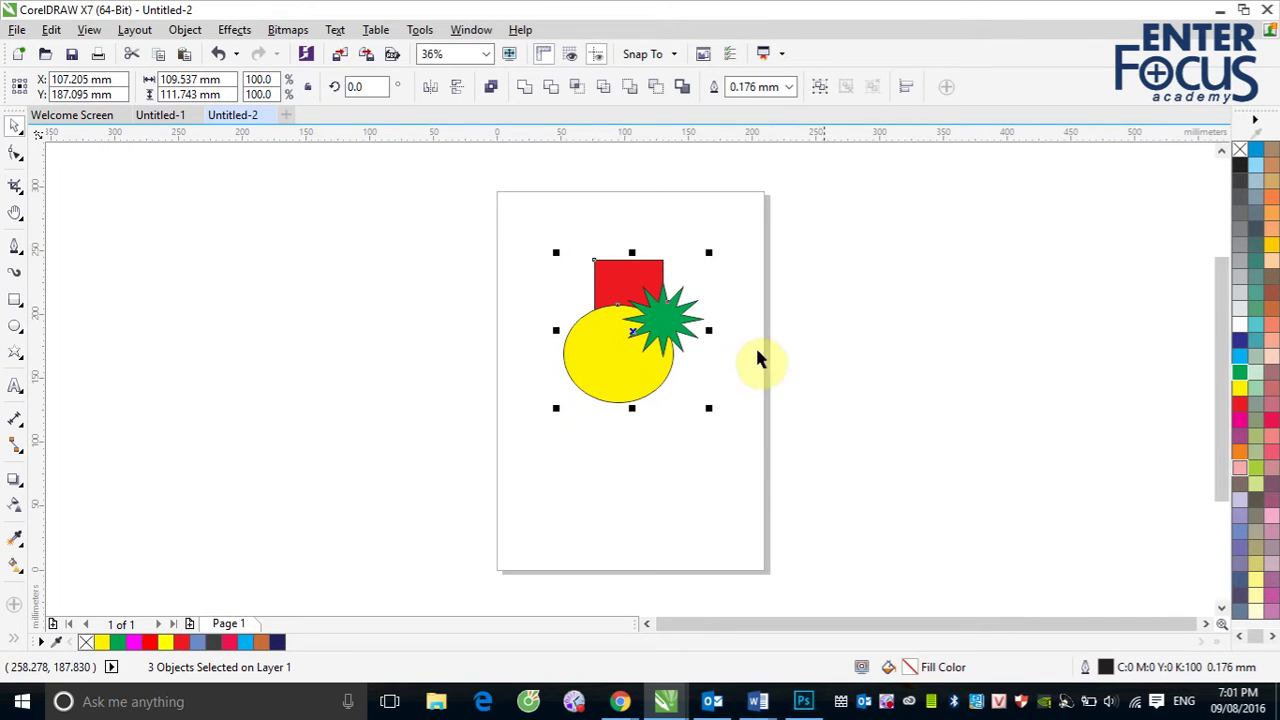
mouse_move(637, 334)
mouse_down()
mouse_move(263, 314)
mouse_move(602, 328)
mouse_up()
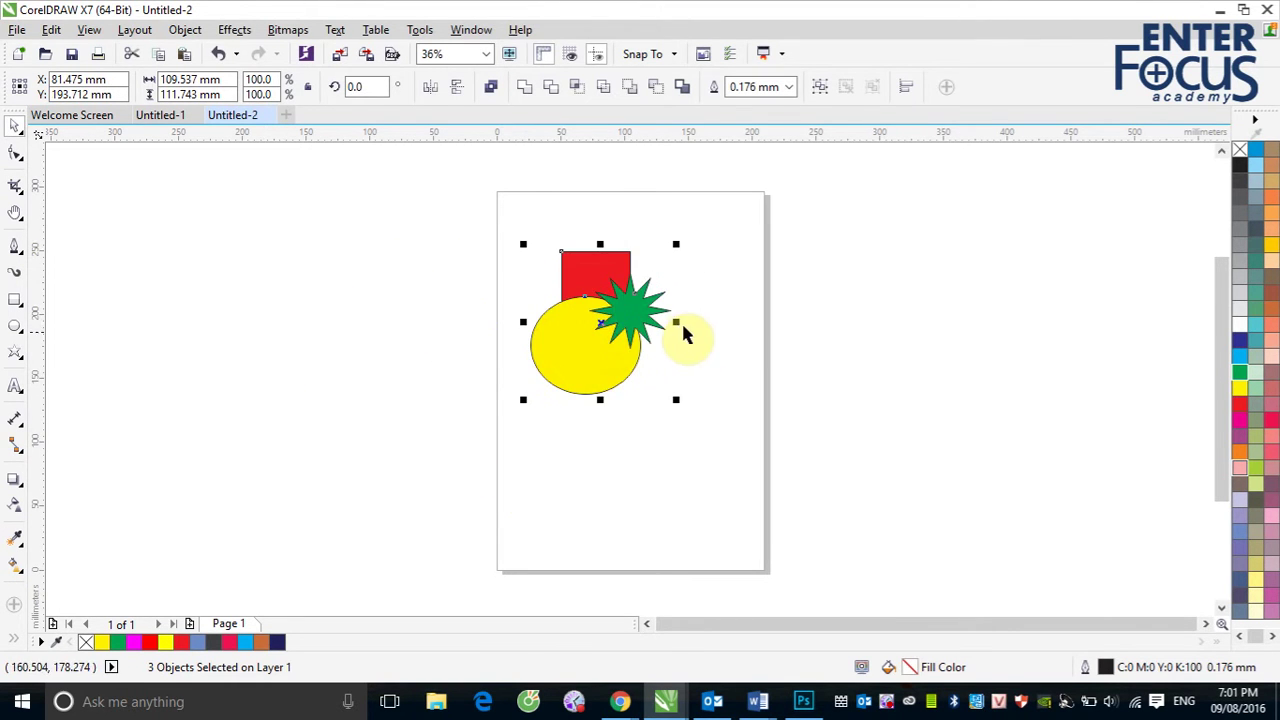
mouse_move(718, 324)
mouse_down()
mouse_move(914, 331)
mouse_move(680, 329)
mouse_move(760, 343)
mouse_move(719, 343)
mouse_up()
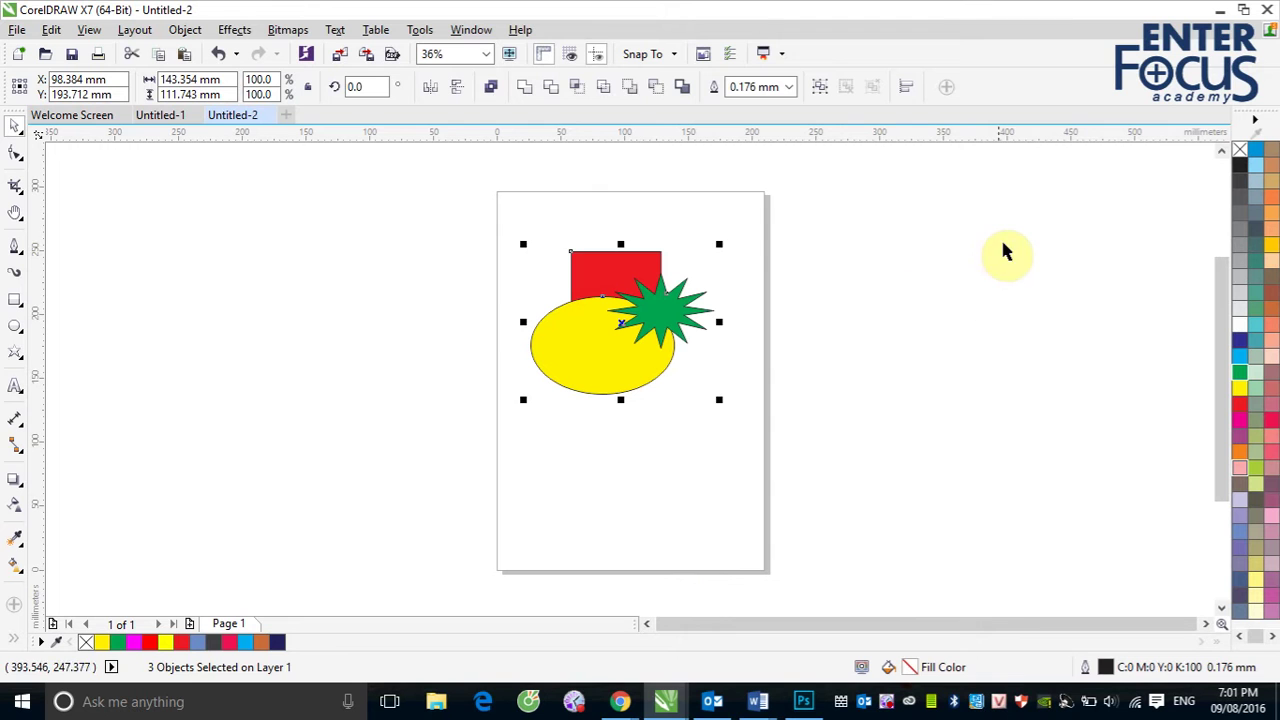
click(1052, 218)
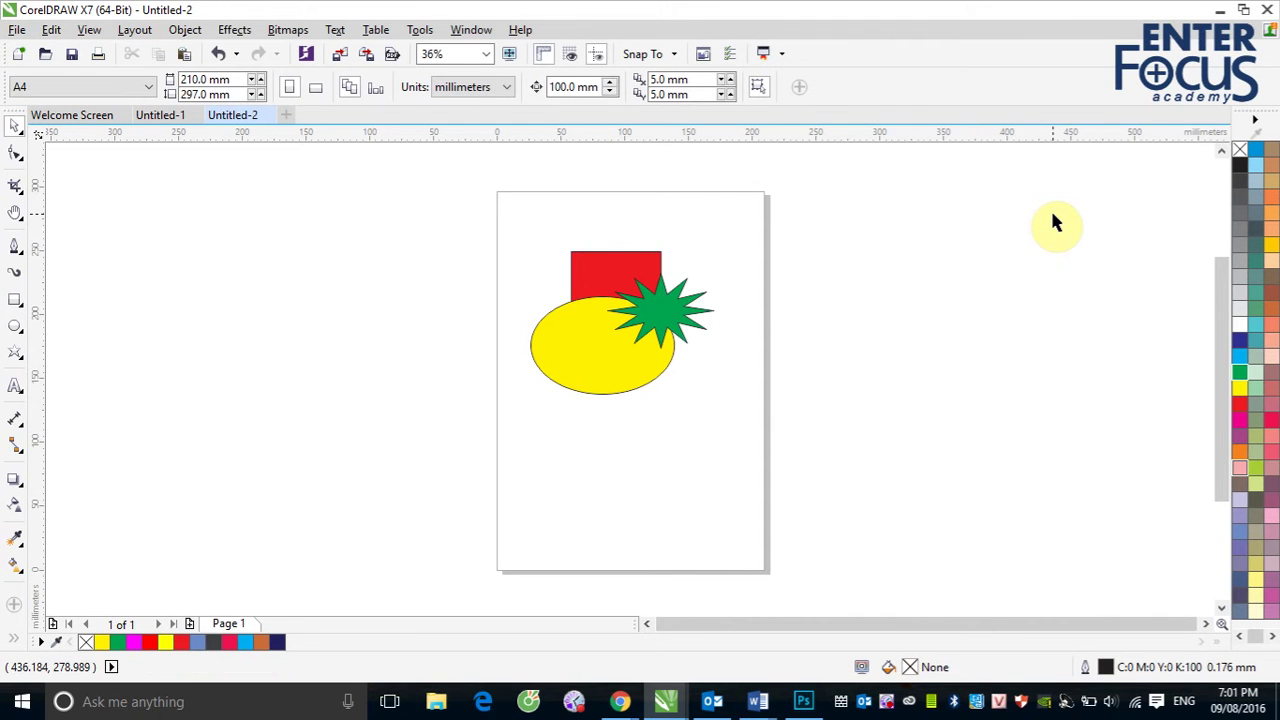
Group the rectangle, ellipse and star into one object
click(665, 315)
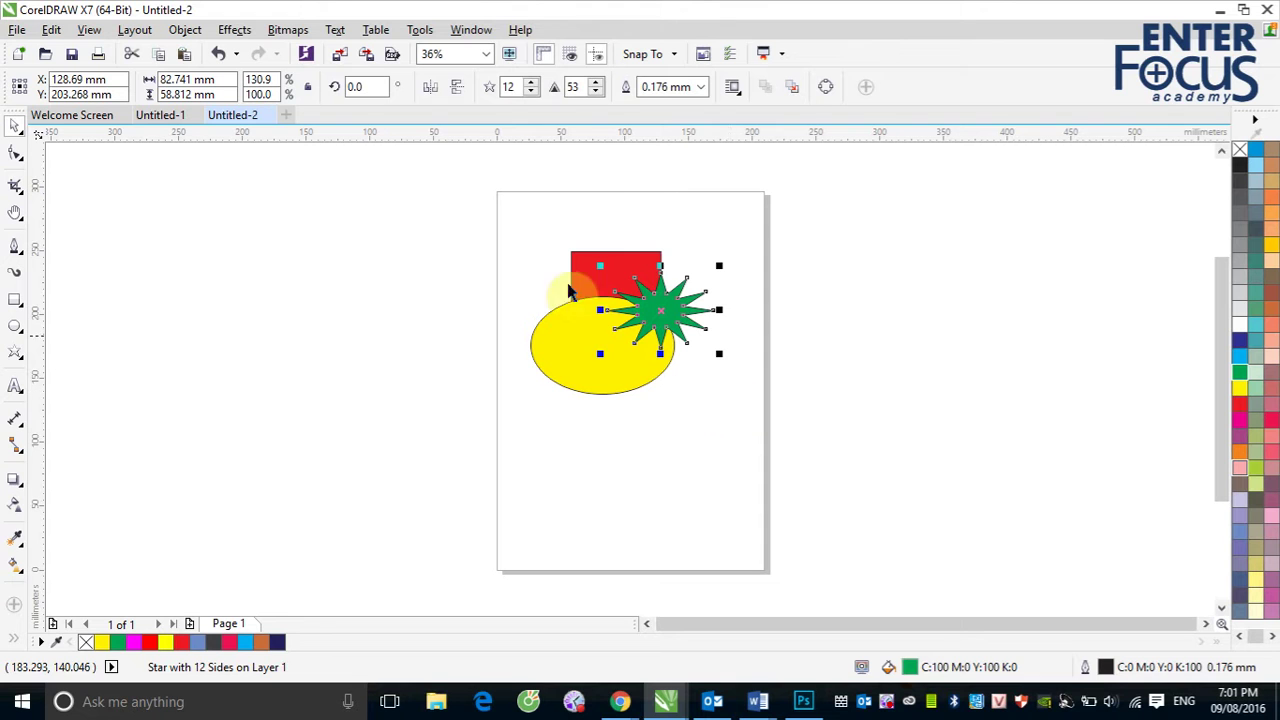
drag(516, 213, 730, 401)
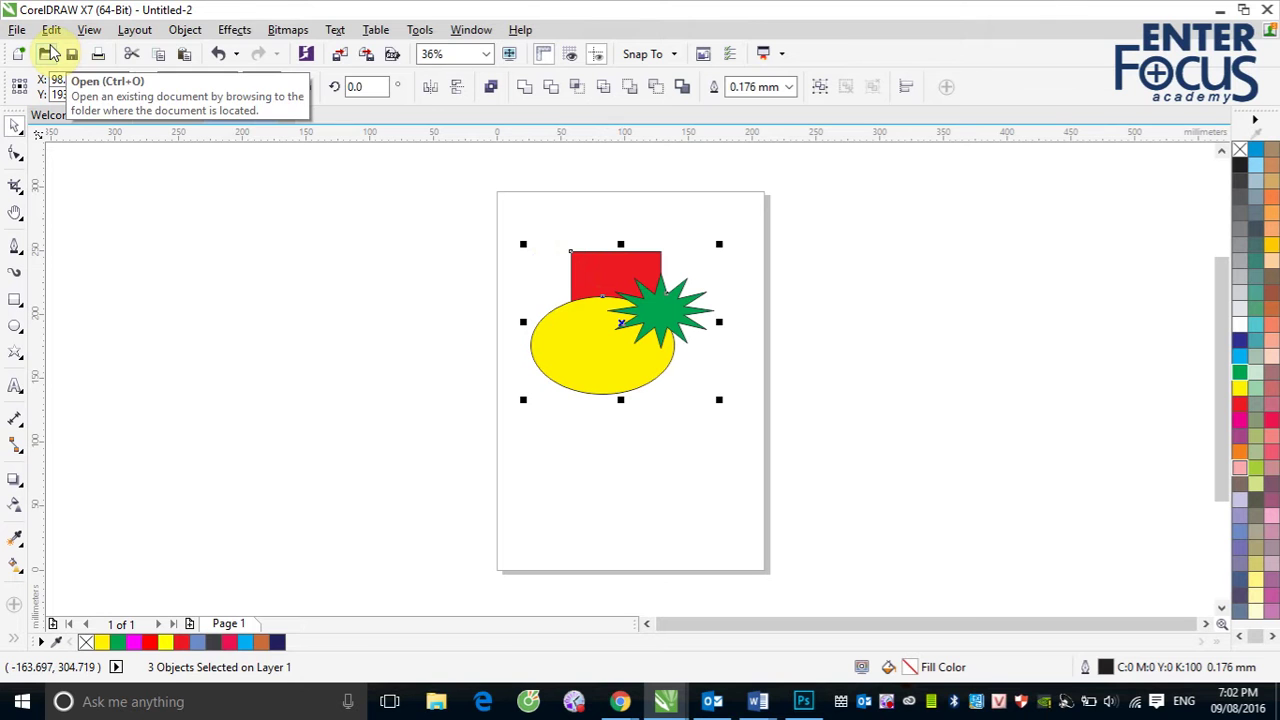
click(186, 33)
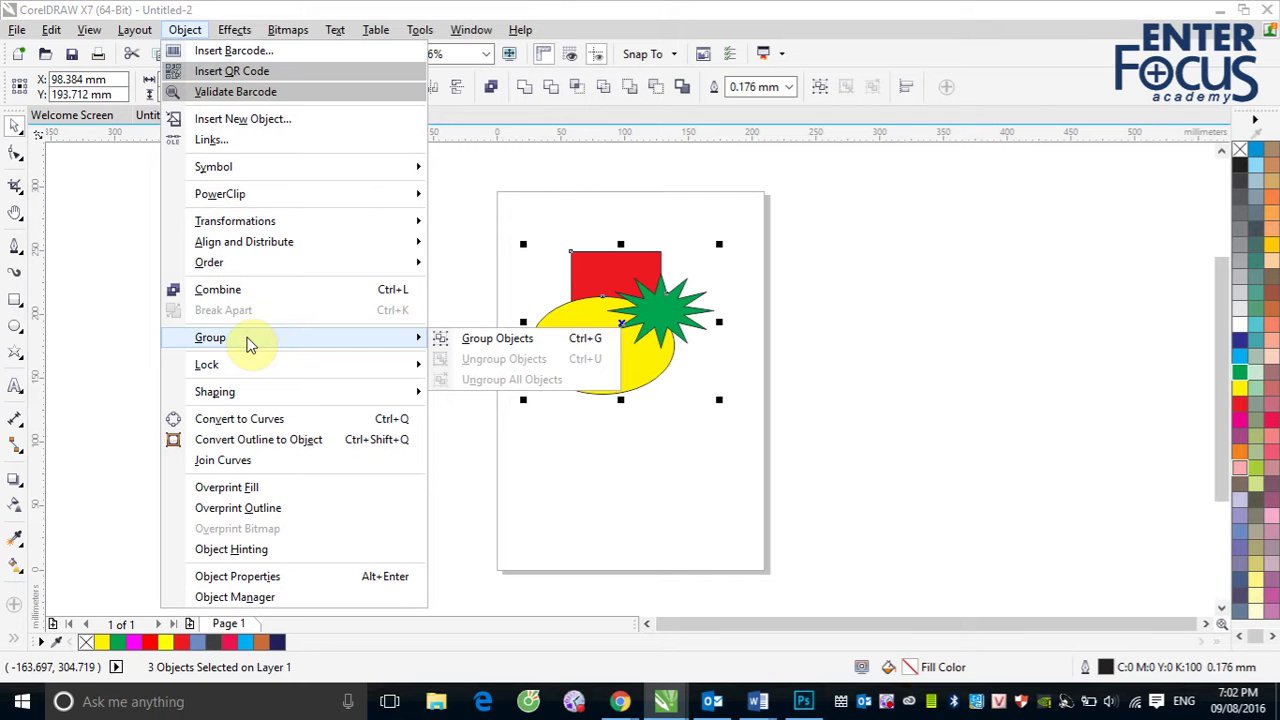
click(493, 345)
click(886, 430)
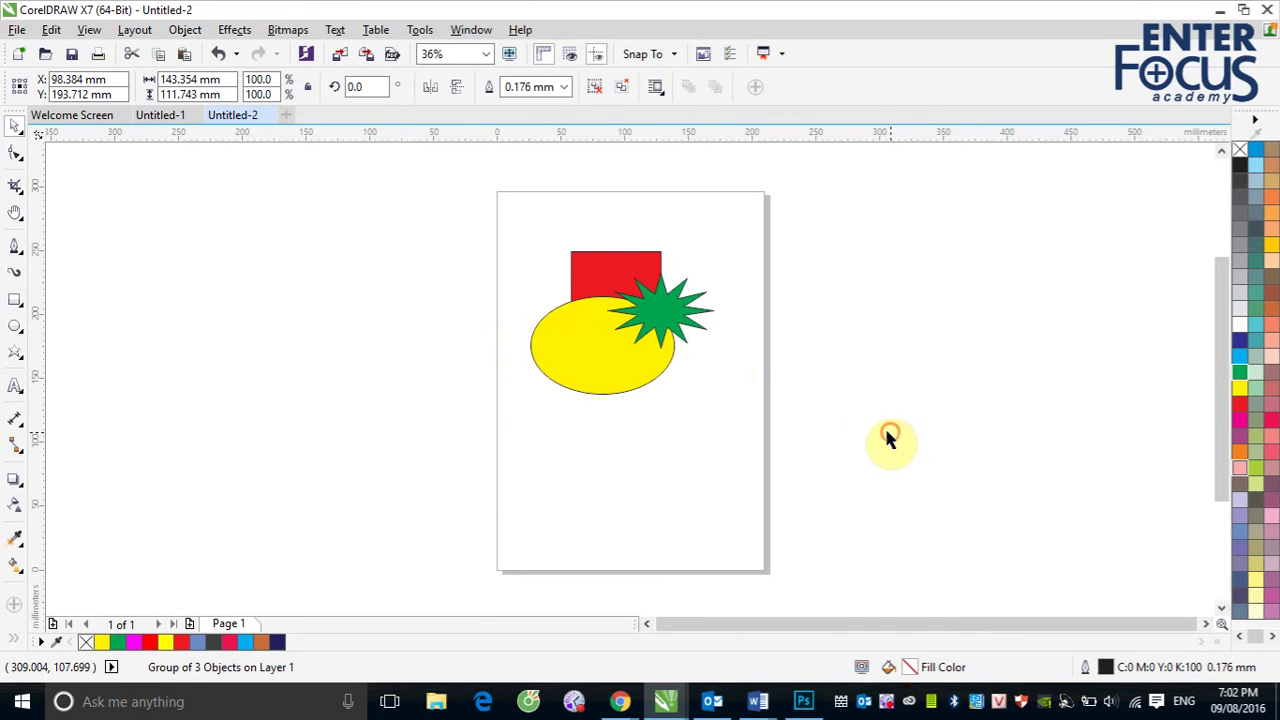
Move the grouped shapes off the page into the empty area on its left
click(680, 330)
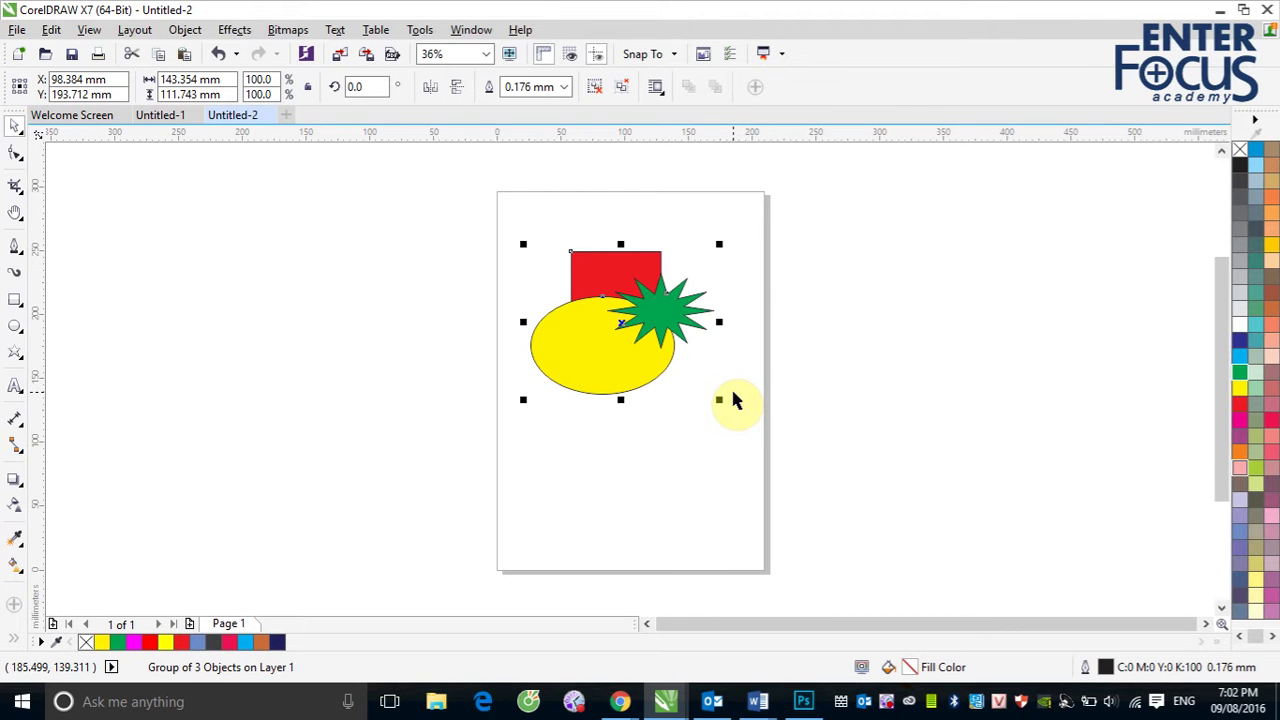
click(1007, 228)
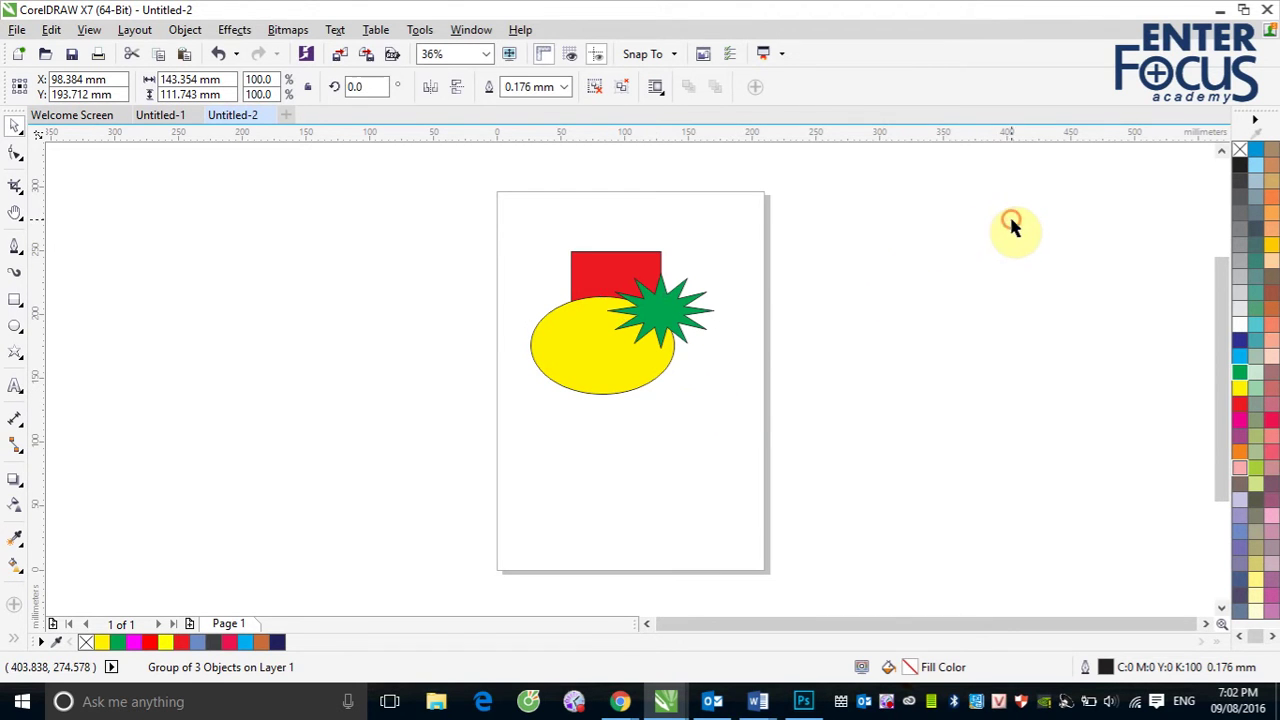
click(587, 264)
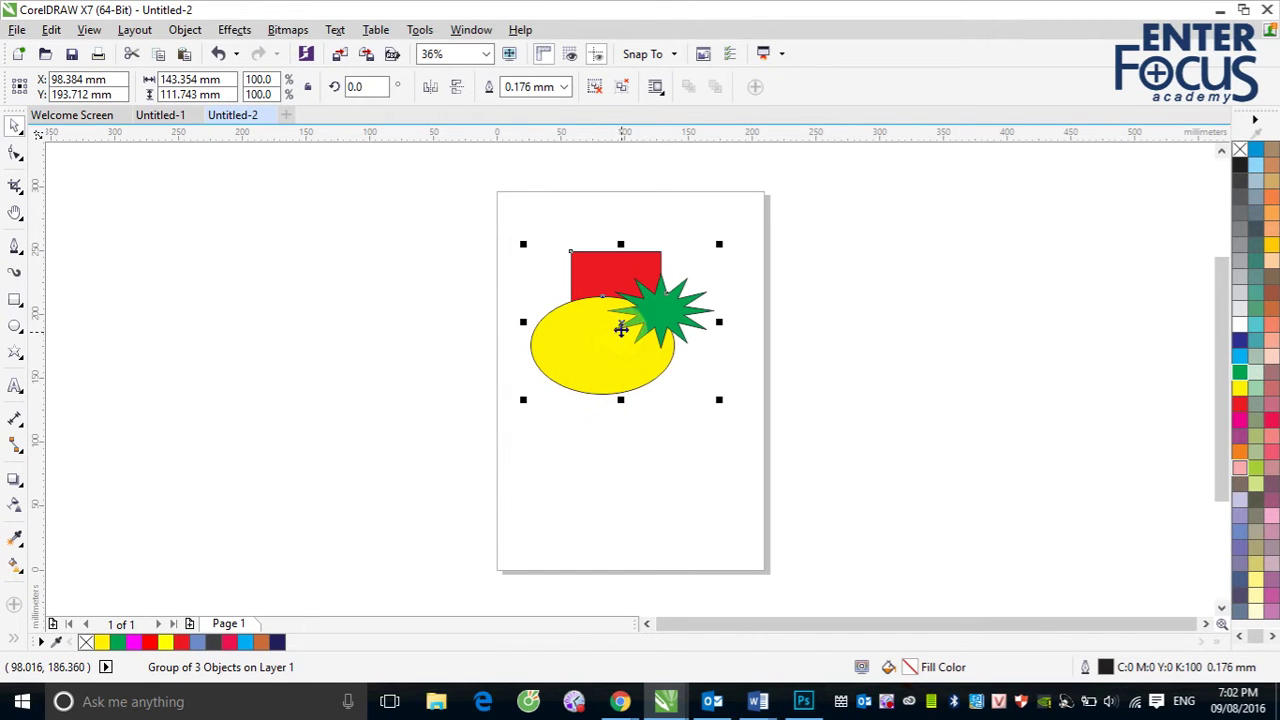
drag(621, 326, 276, 300)
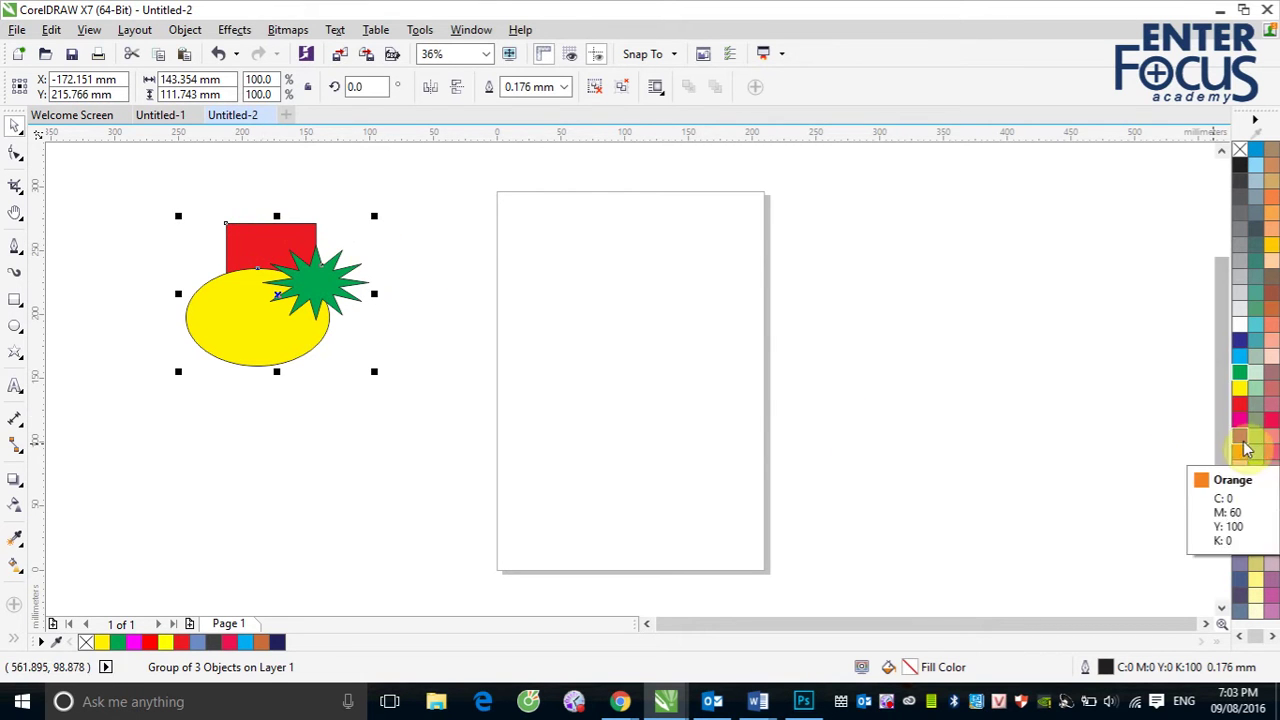
Fill the whole group with magenta and undo that fill
drag(318, 287, 293, 272)
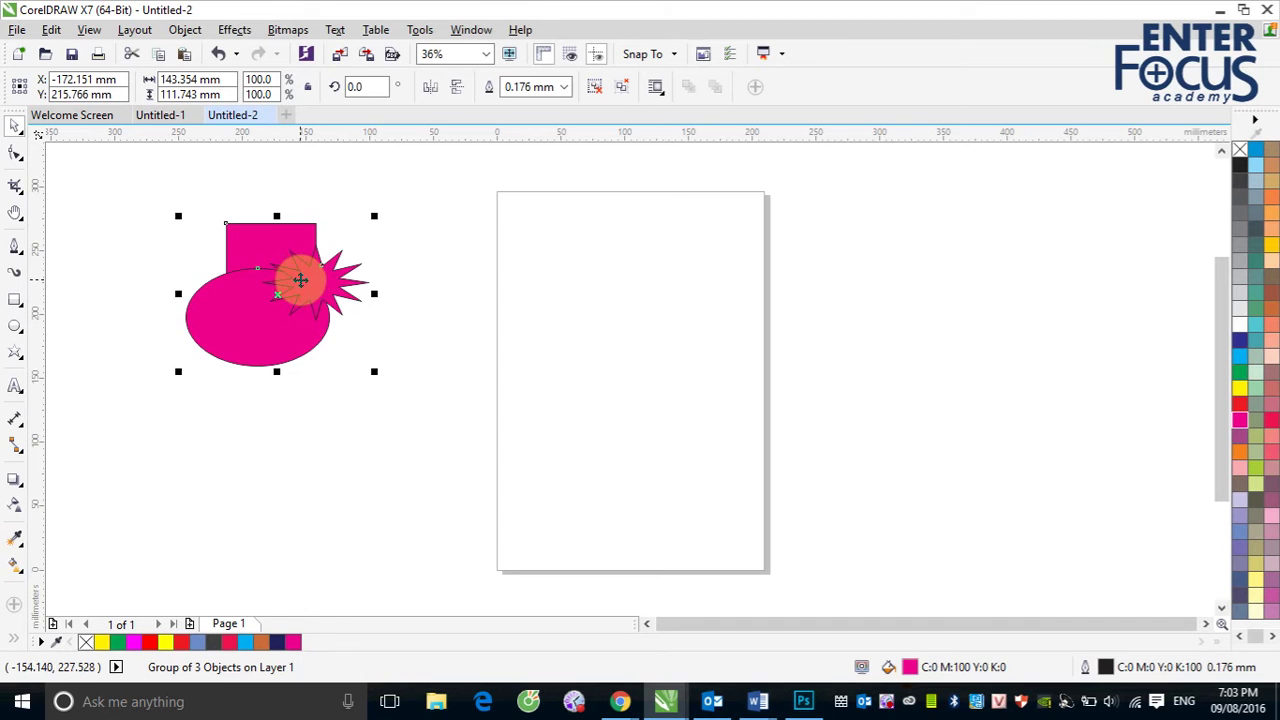
key(ctrl+z)
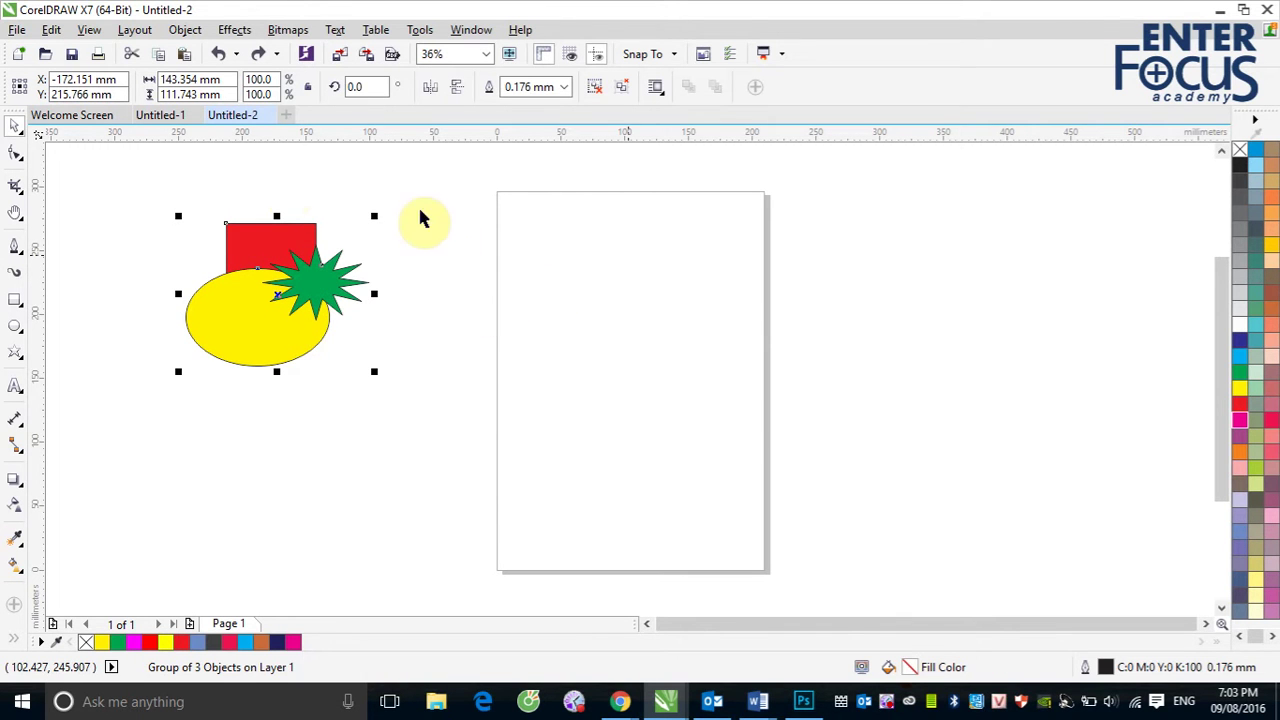
Ungroup the three shapes beside the page and clear the selection
click(186, 30)
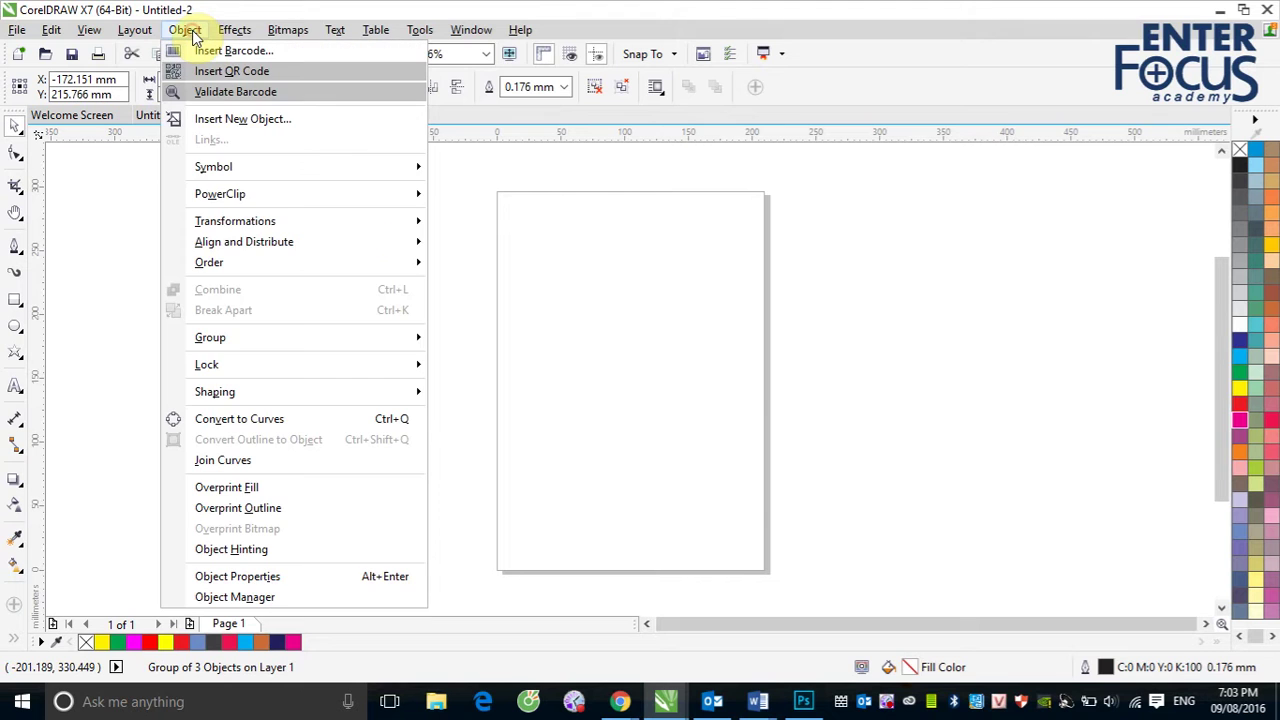
click(241, 338)
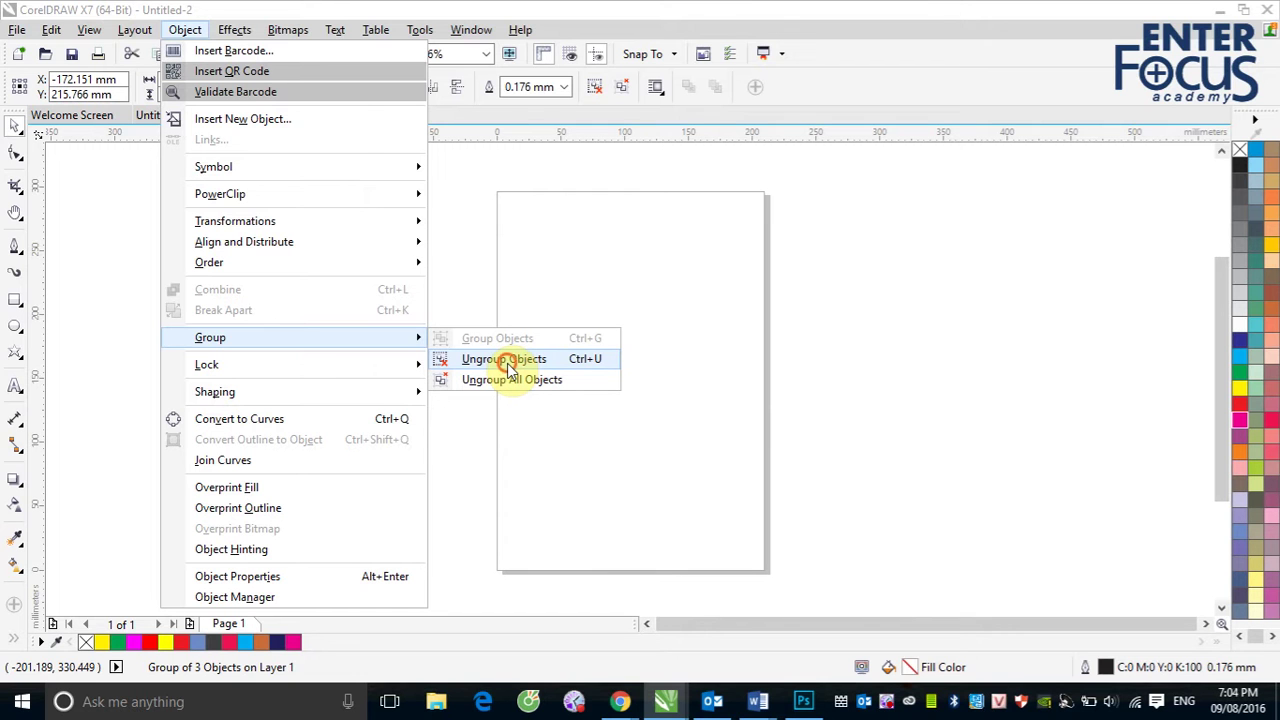
click(505, 360)
click(520, 326)
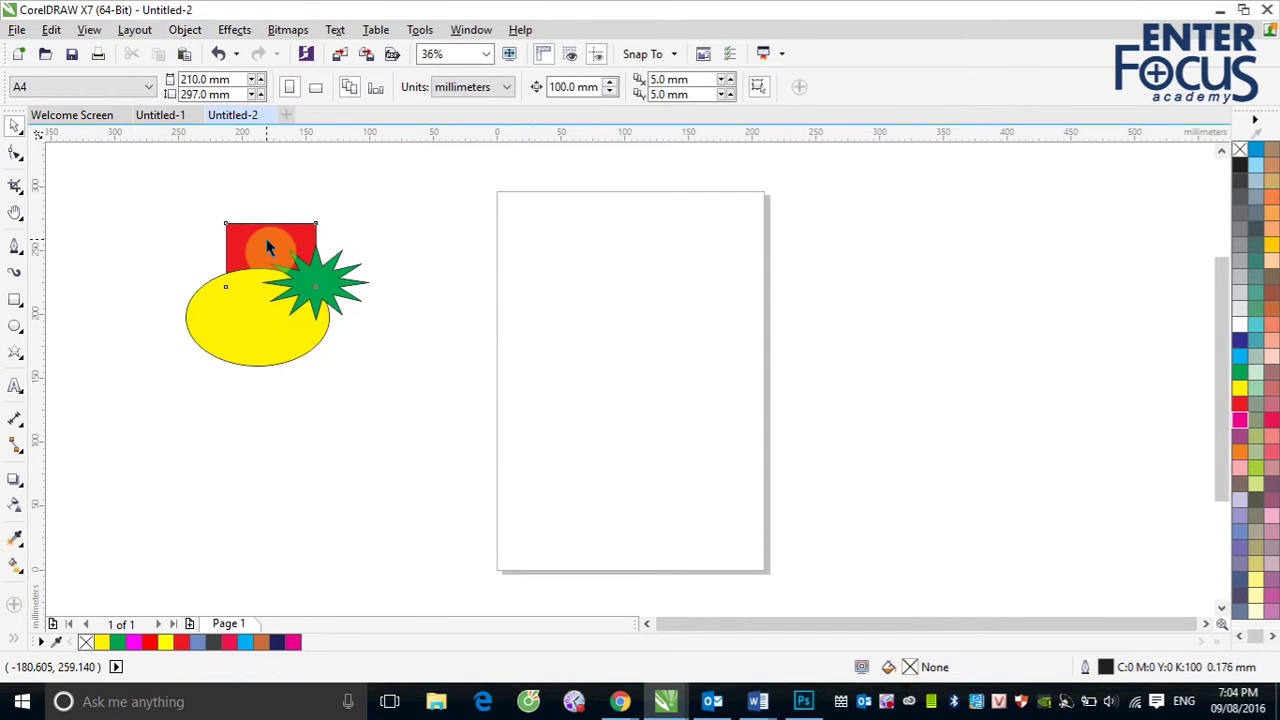
Fill only the rectangle with magenta and group it again with the ellipse and the star
click(266, 240)
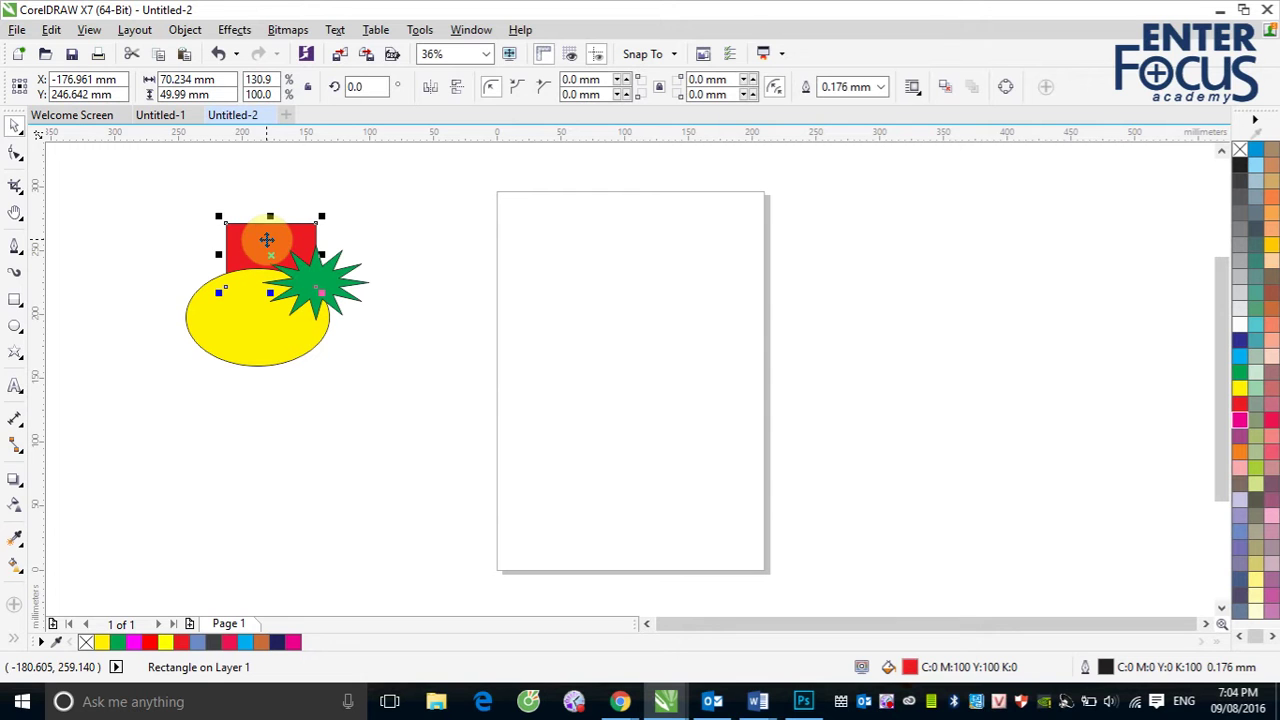
click(1239, 419)
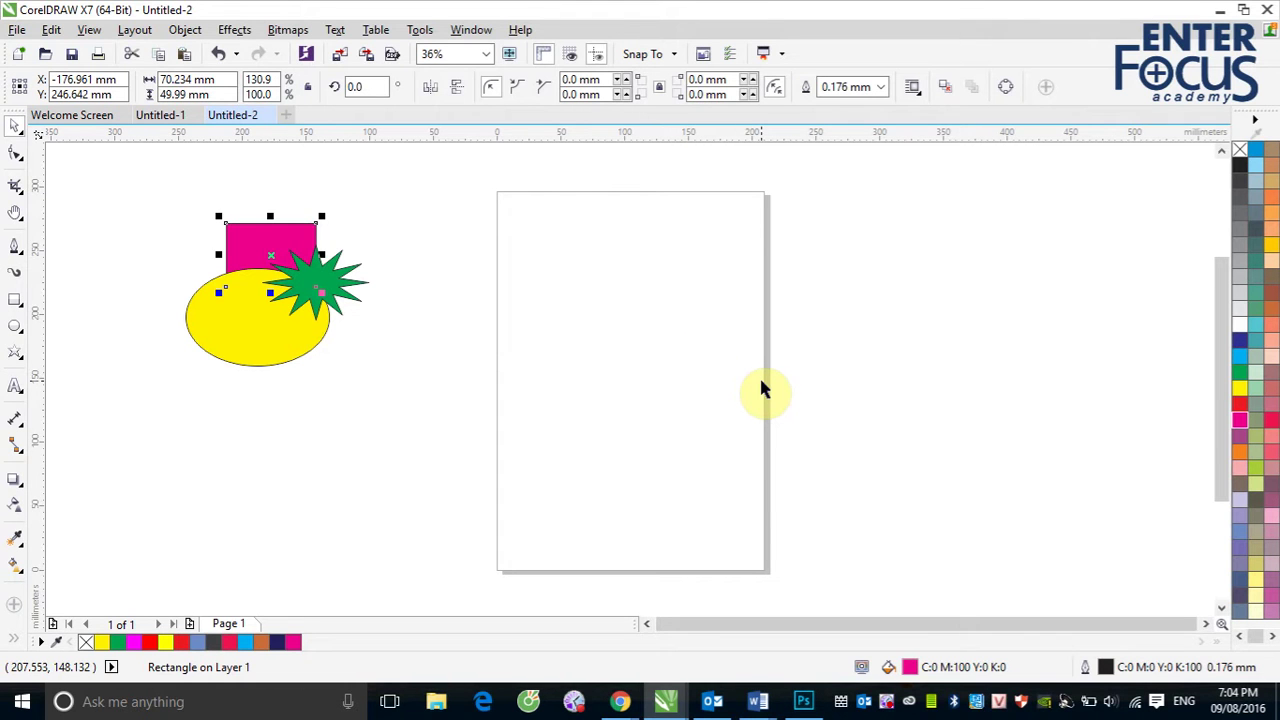
drag(149, 174, 399, 390)
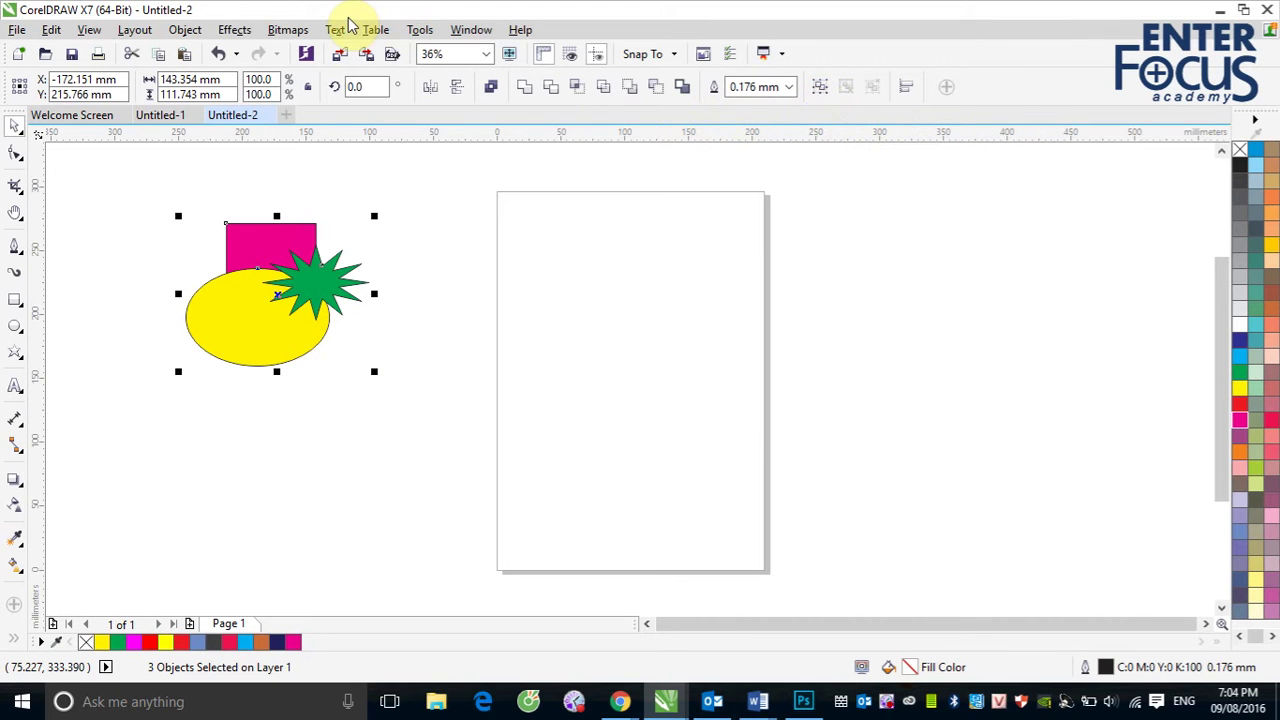
key(ctrl+g)
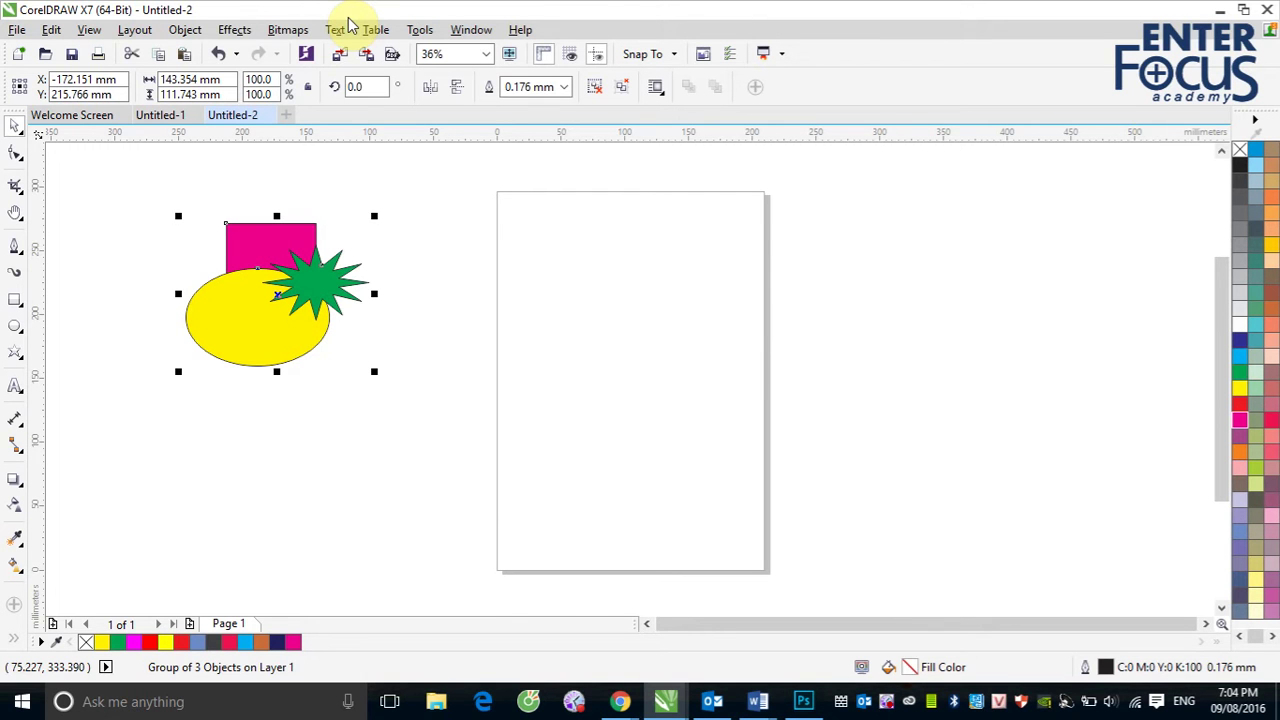
Draw three overlapping ellipses on the page's left half, with the uppermost one about 55 by 61 mm
click(15, 326)
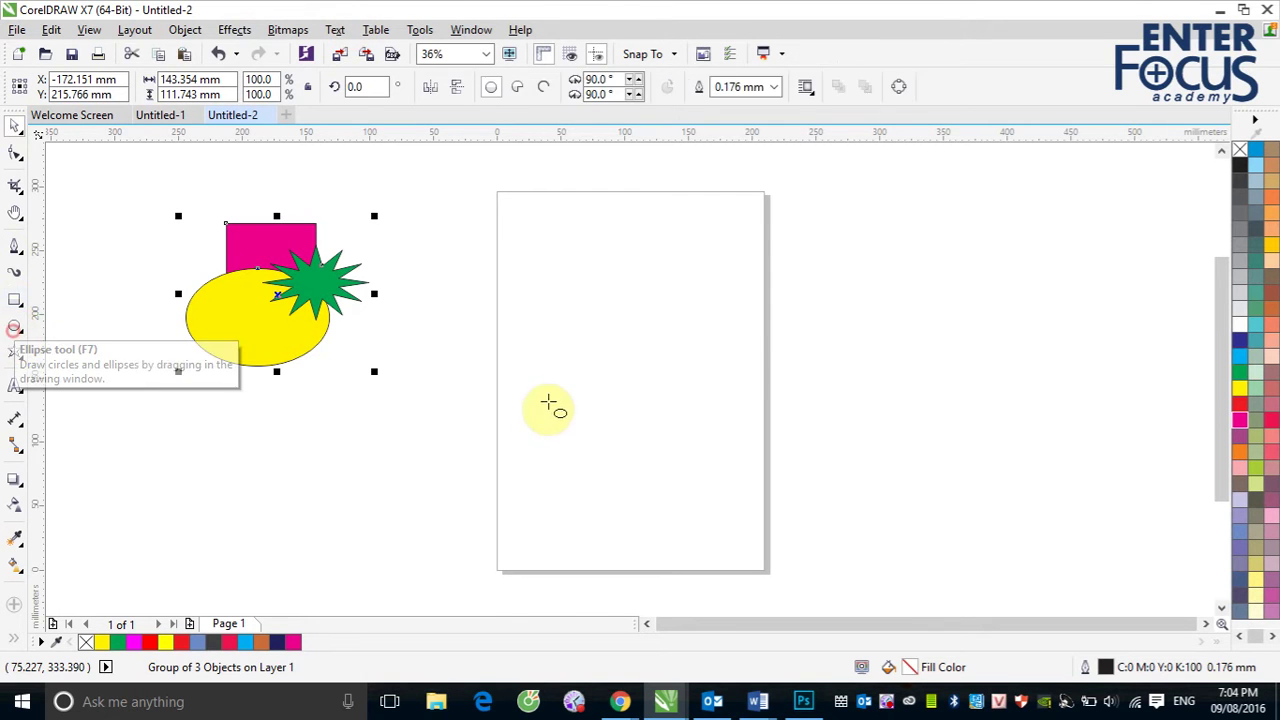
drag(538, 347, 592, 414)
drag(565, 318, 639, 396)
drag(536, 284, 612, 370)
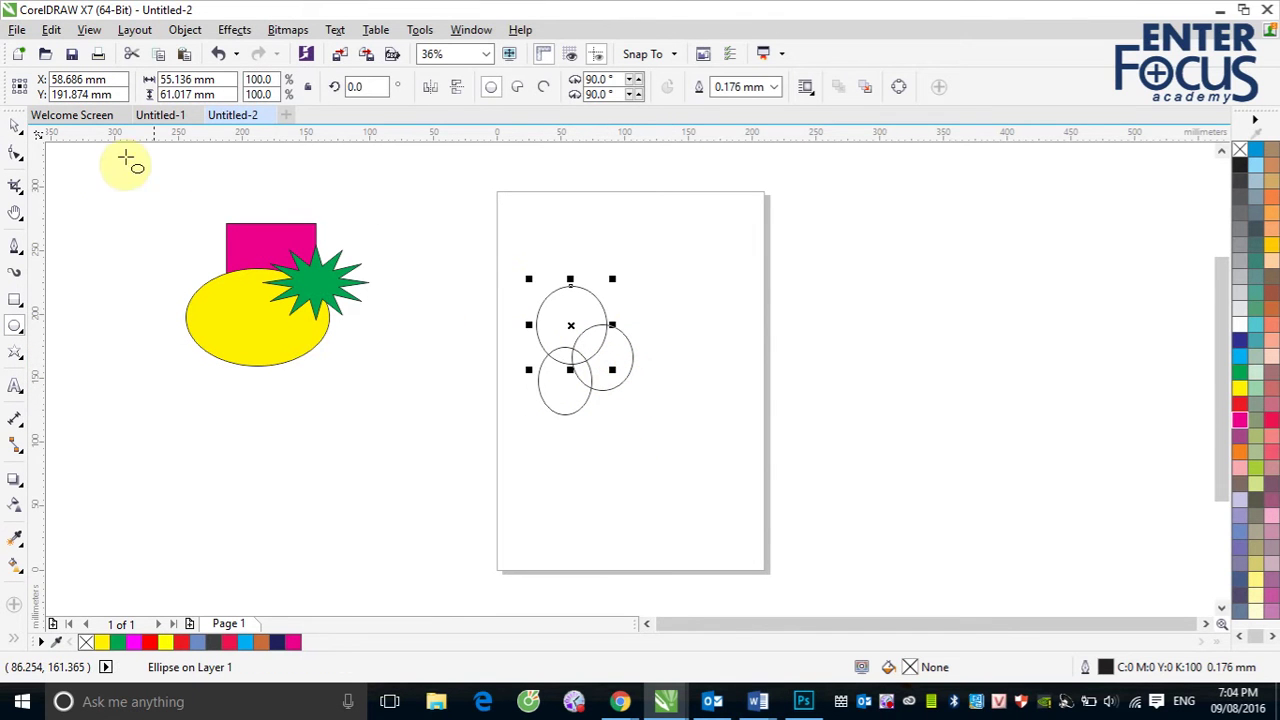
click(15, 125)
click(680, 263)
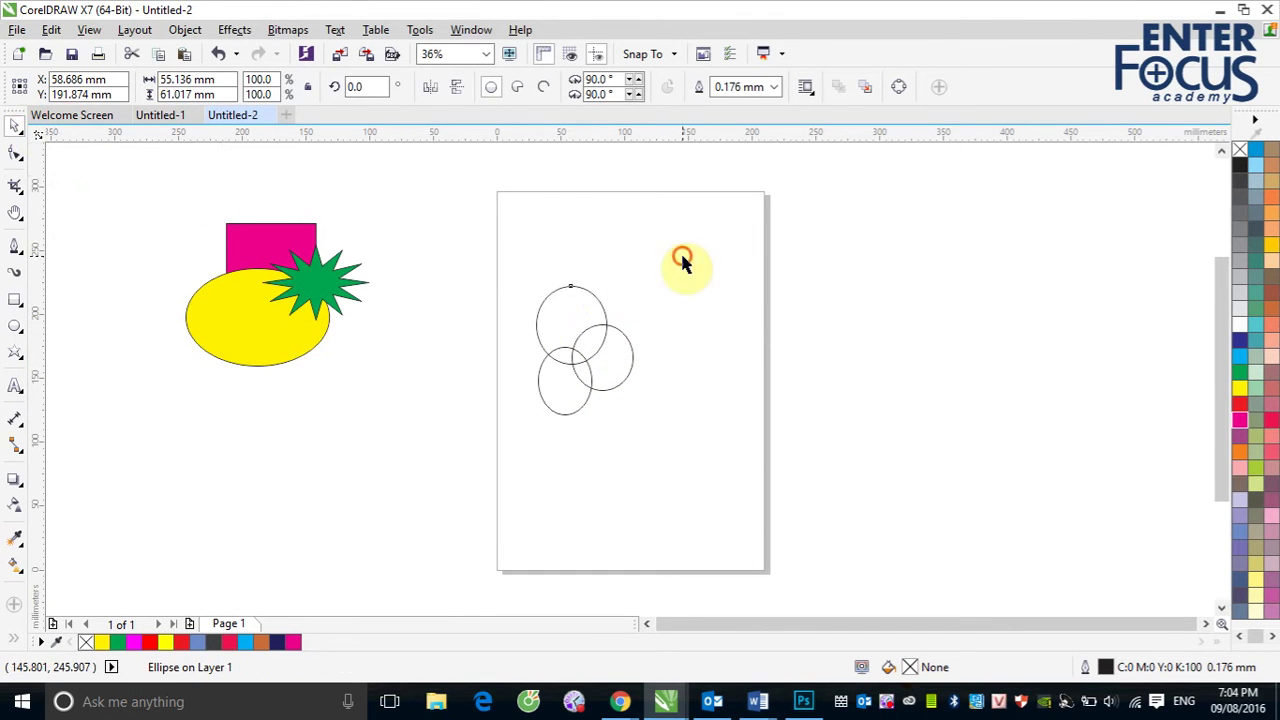
Fill the page's three overlapping ellipses: the uppermost red, the one on its right olive green, and the lowest Regal Red
click(579, 288)
click(1240, 404)
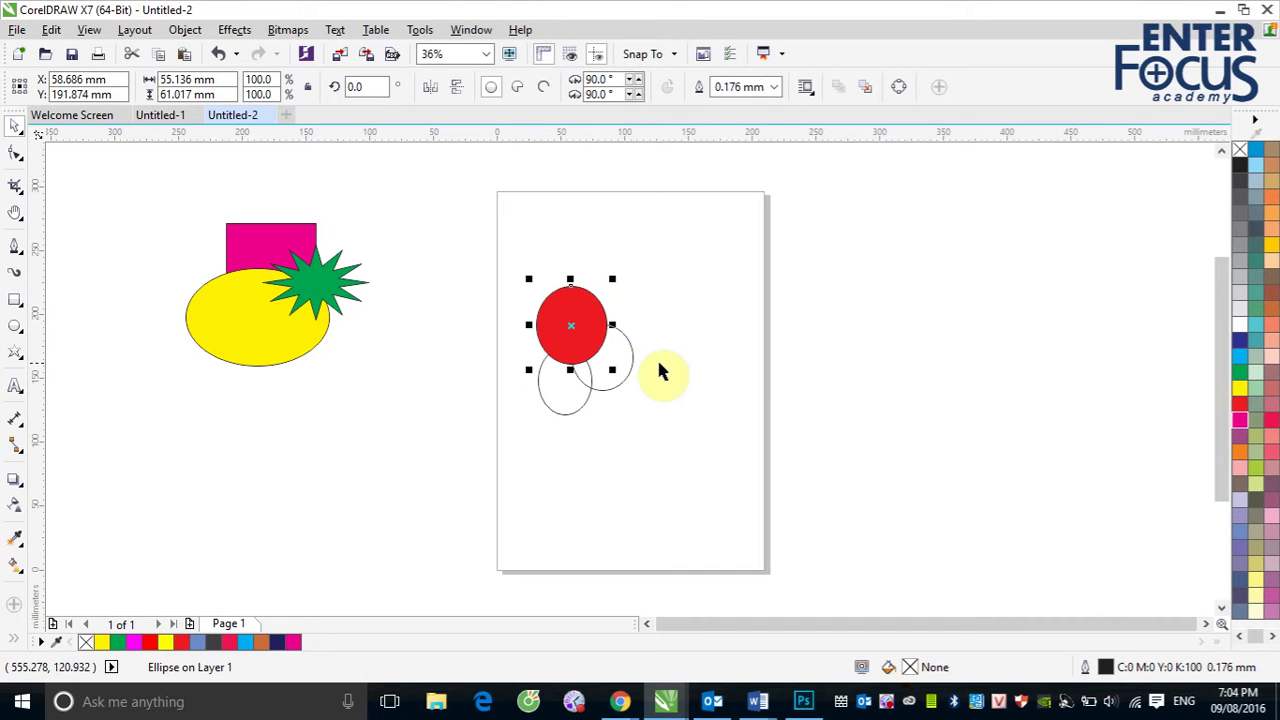
click(620, 364)
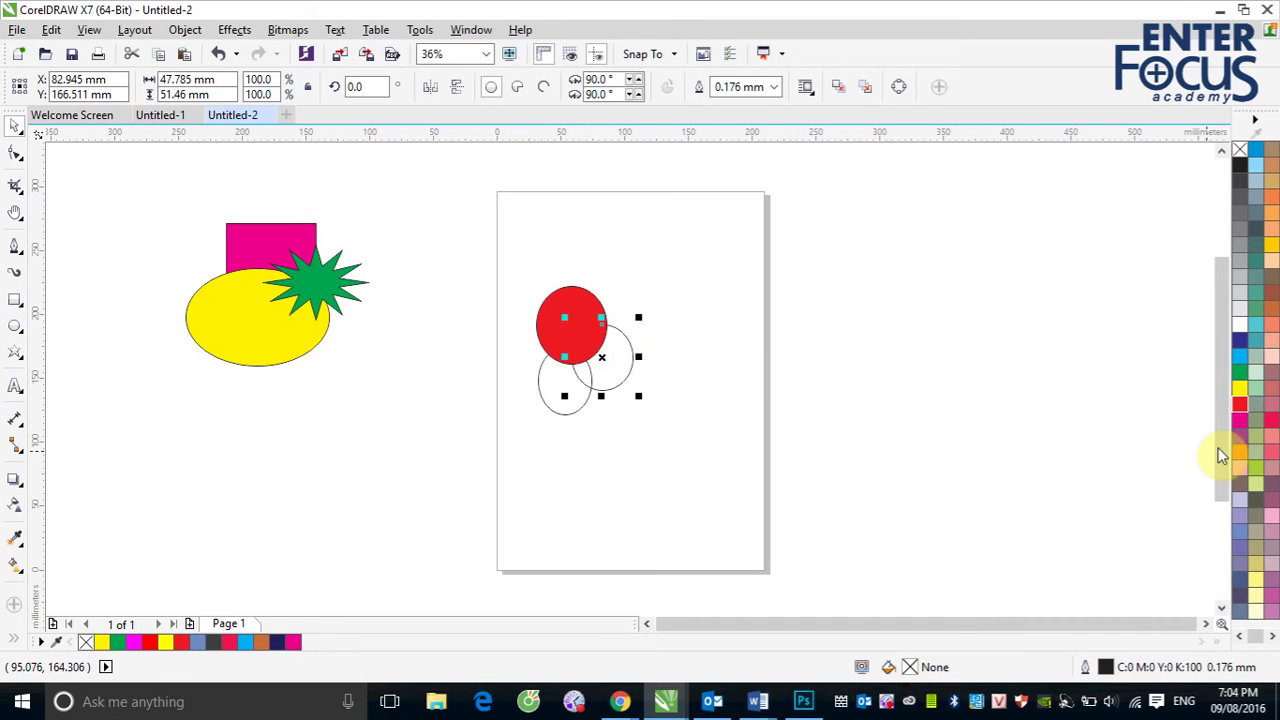
click(540, 399)
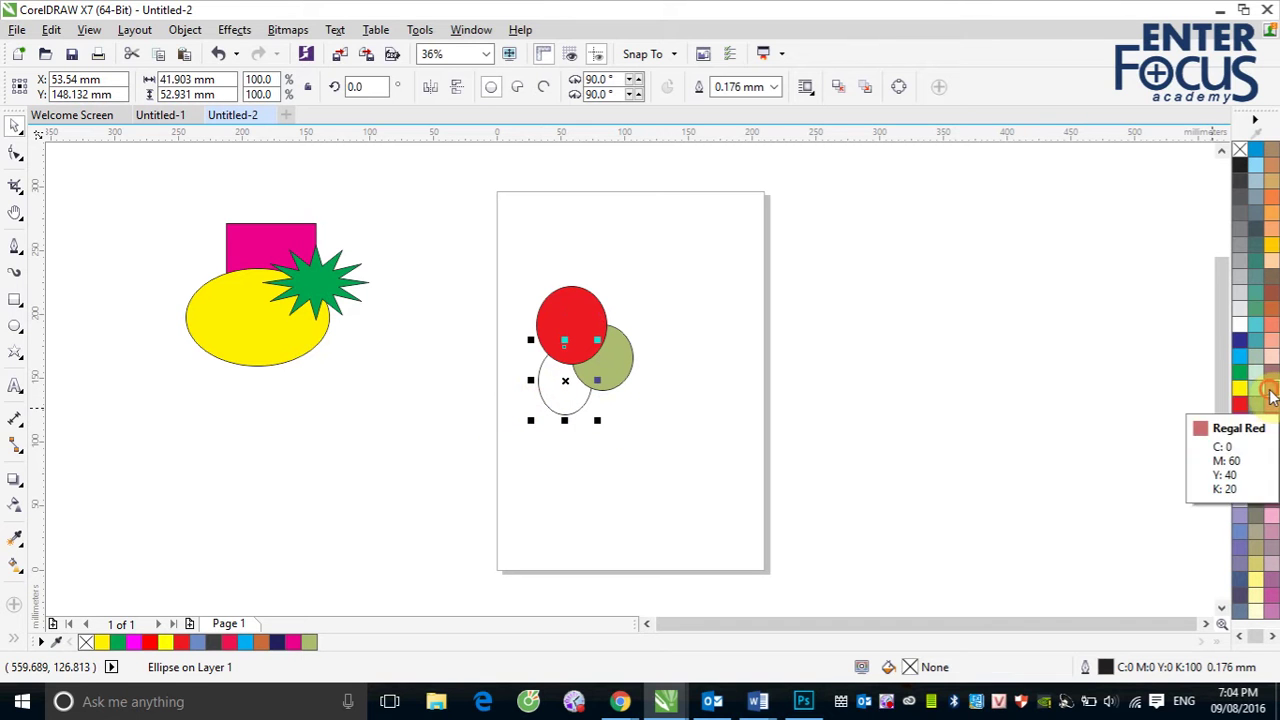
Group the red, olive green and Regal Red ellipses and clear the selection
drag(493, 266, 686, 449)
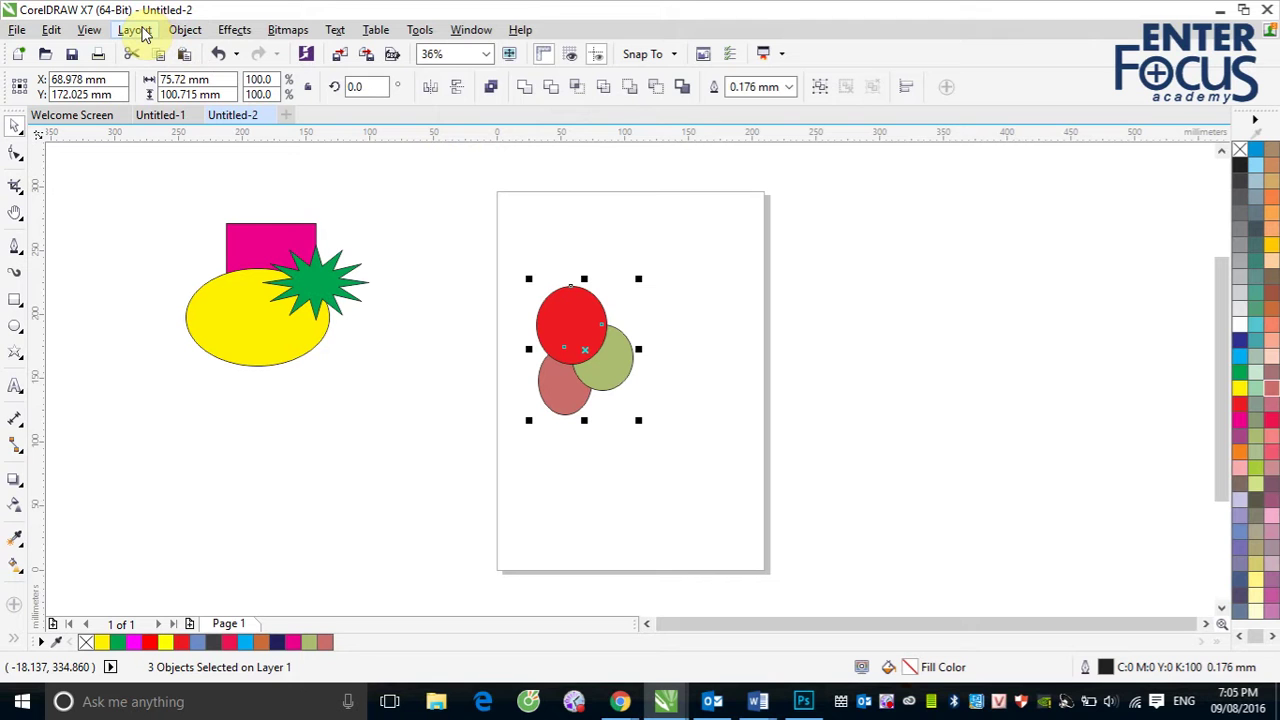
key(ctrl+g)
click(343, 343)
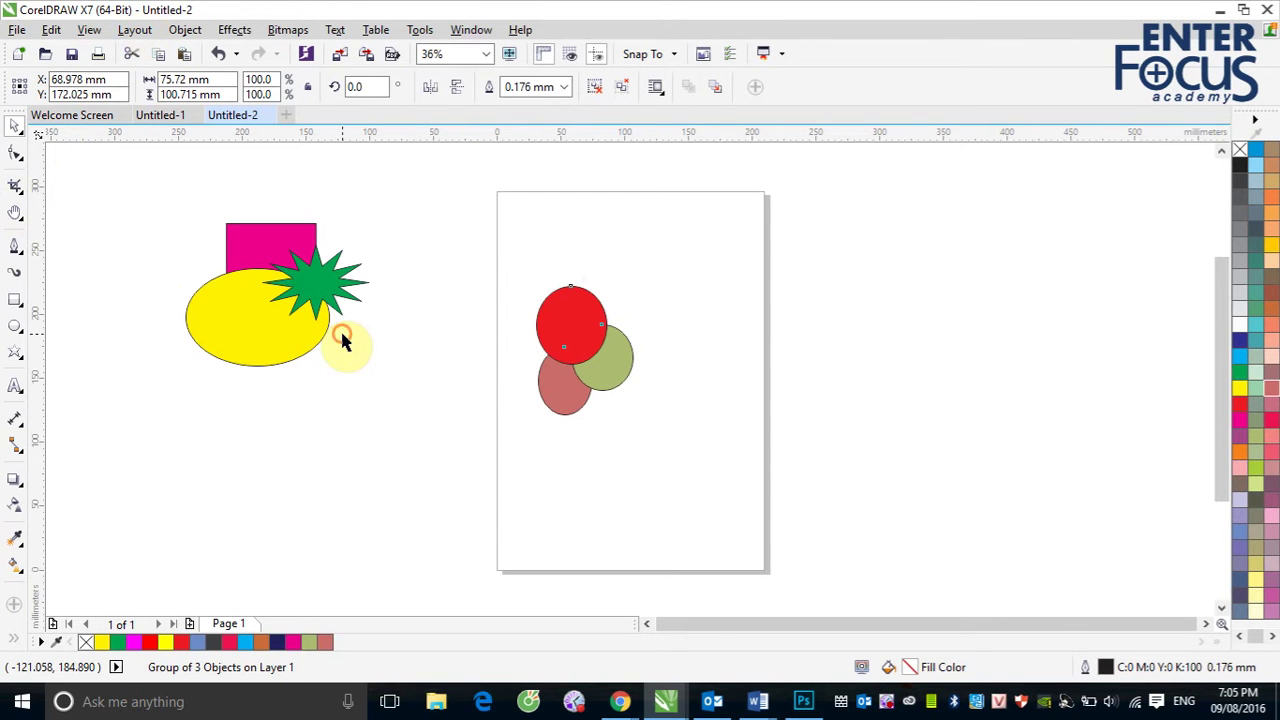
Move the rectangle, yellow ellipse and star group onto the page, beside and partly behind the three-ellipse group
click(286, 343)
drag(286, 343, 674, 315)
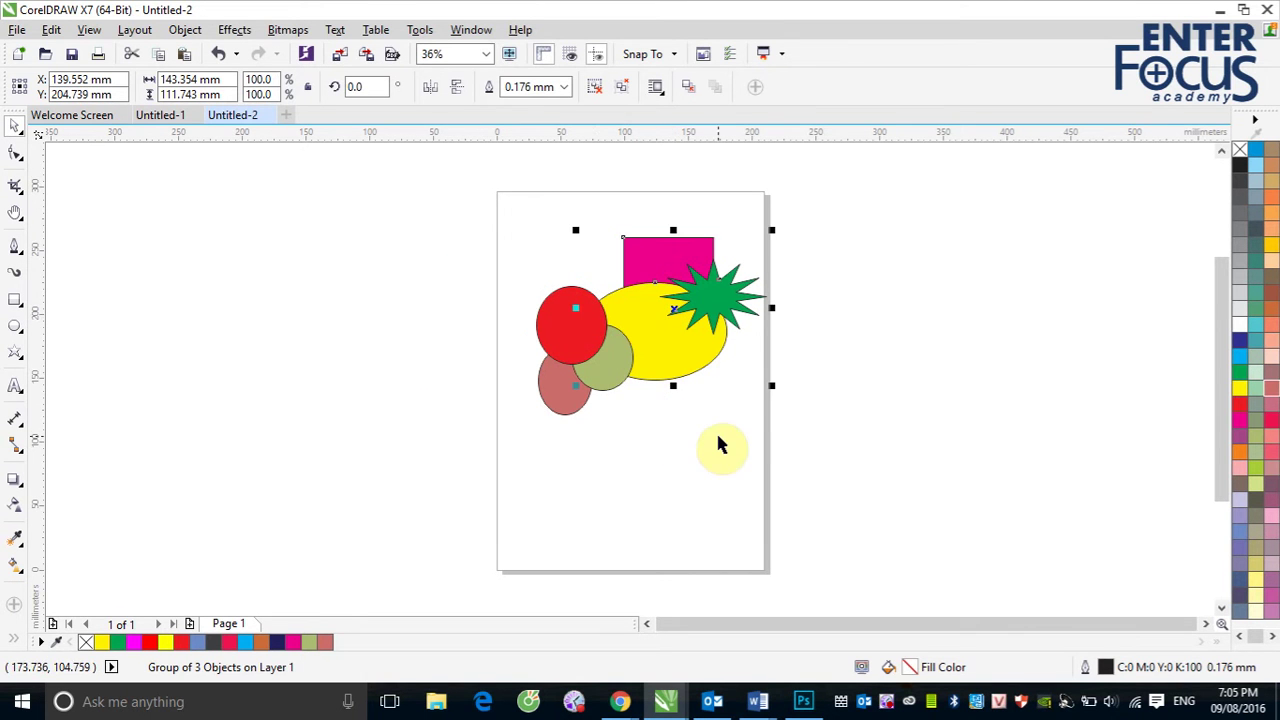
click(698, 472)
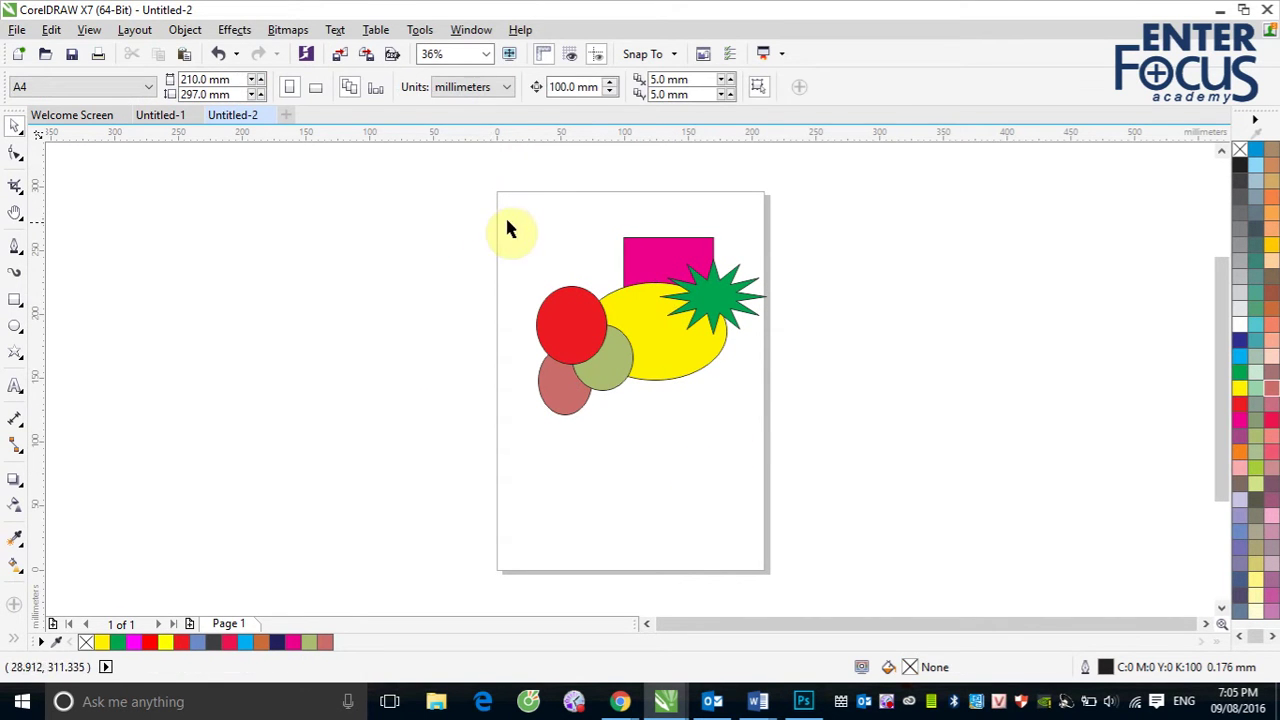
Combine the two groups on the page into one larger group and clear the selection
drag(509, 195, 820, 475)
key(ctrl+g)
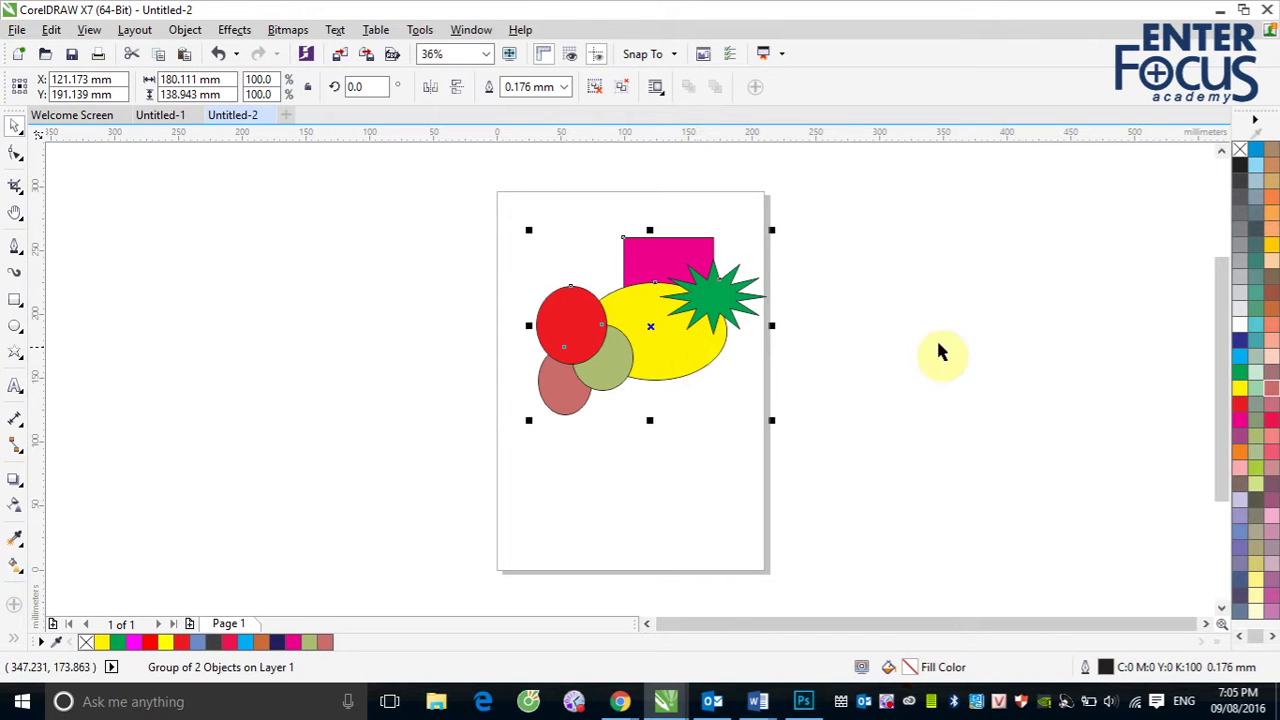
click(938, 287)
Ungroup the combined group by one level only, keeping its two inner groups intact
click(706, 326)
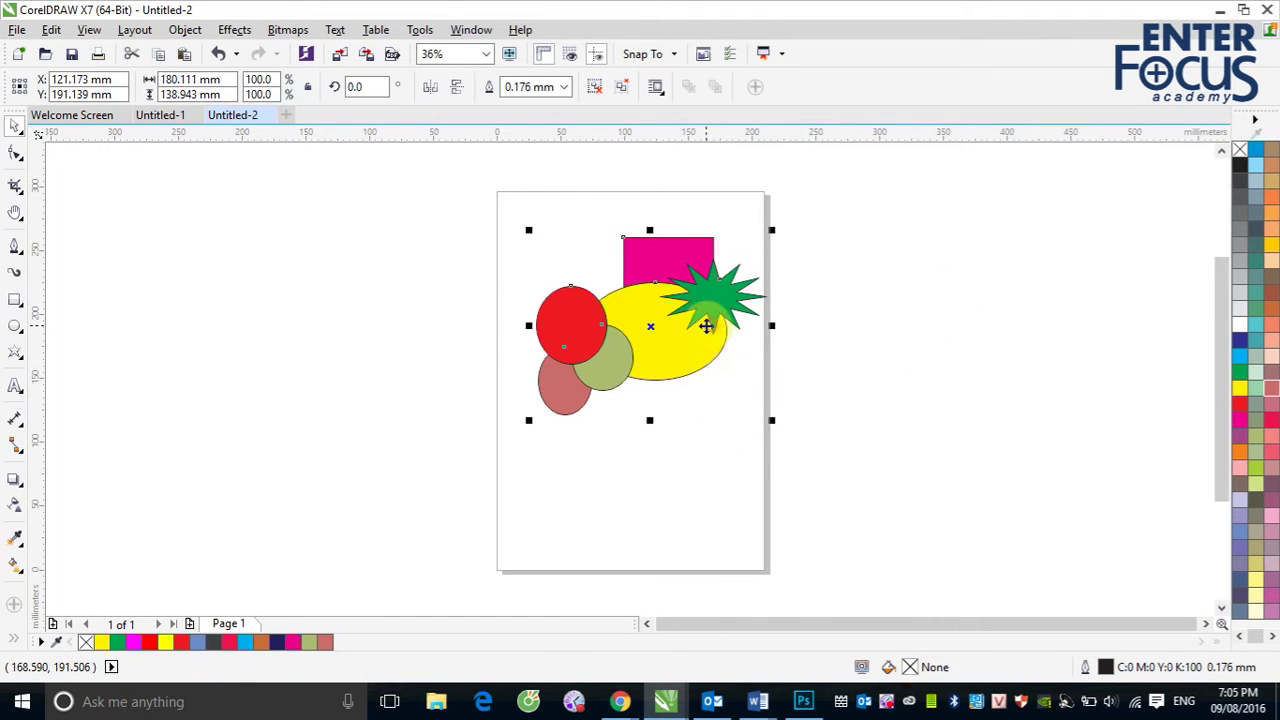
click(185, 29)
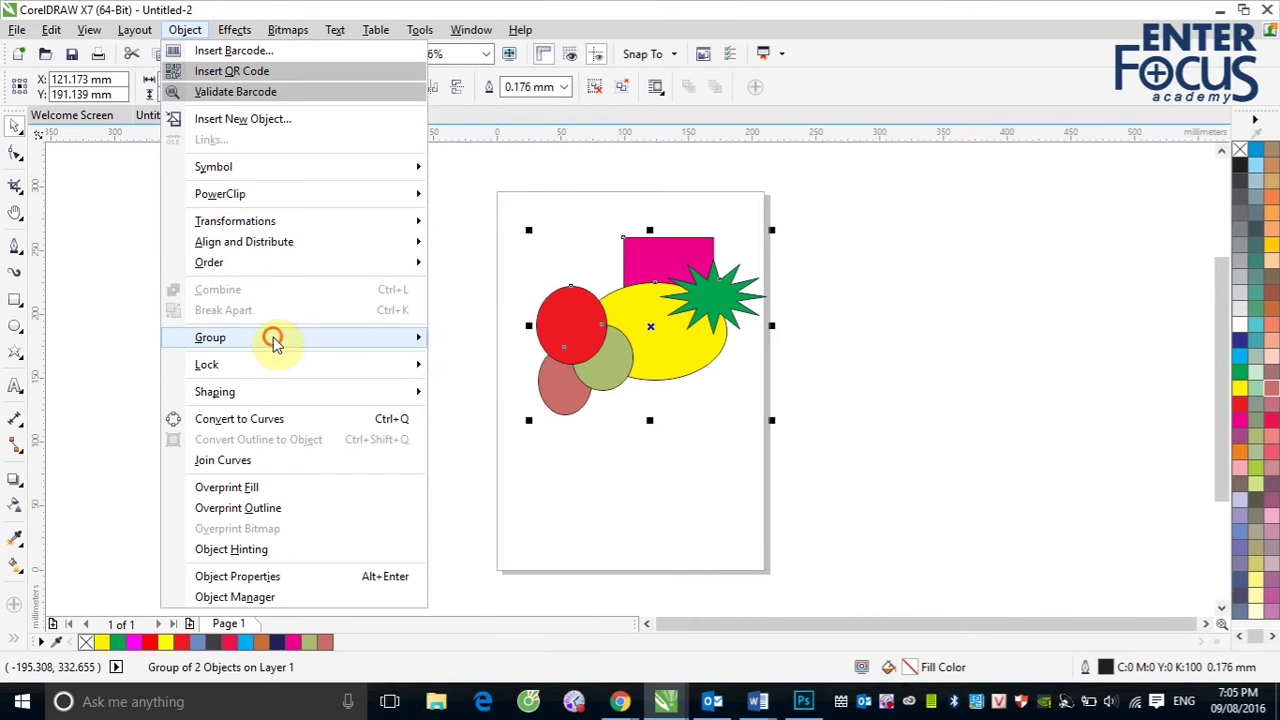
mouse_move(268, 337)
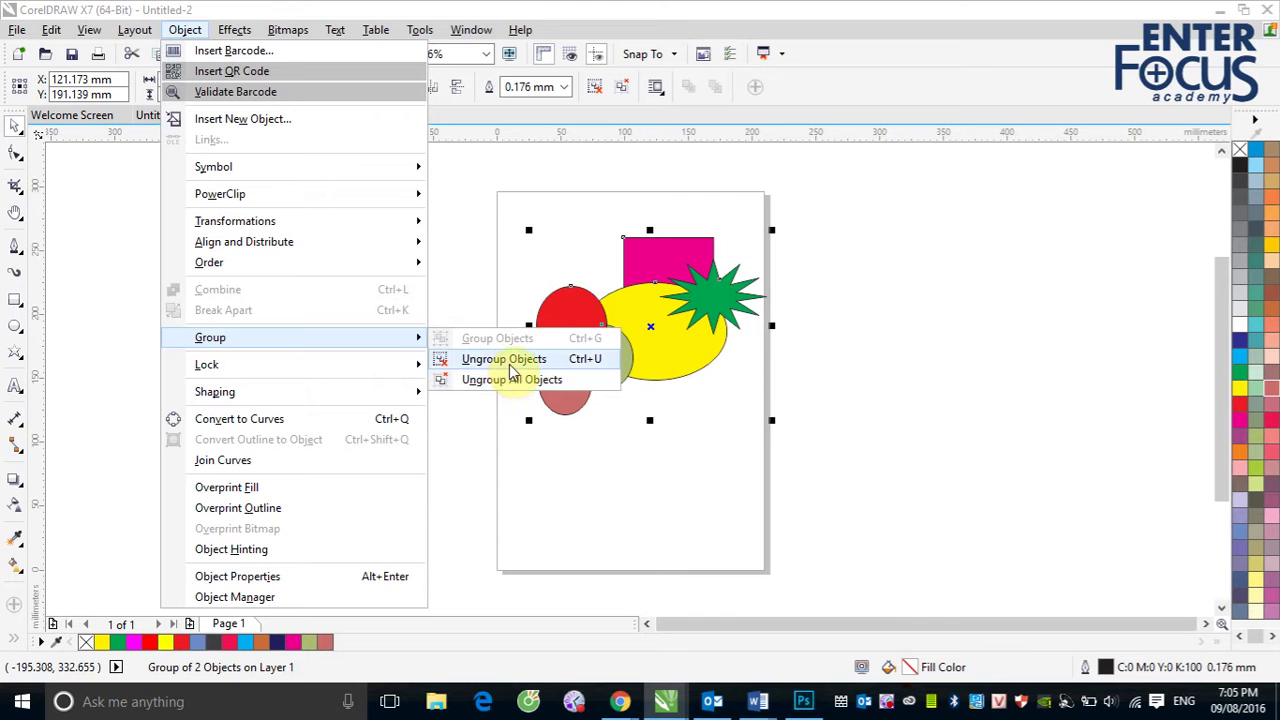
click(513, 359)
click(917, 406)
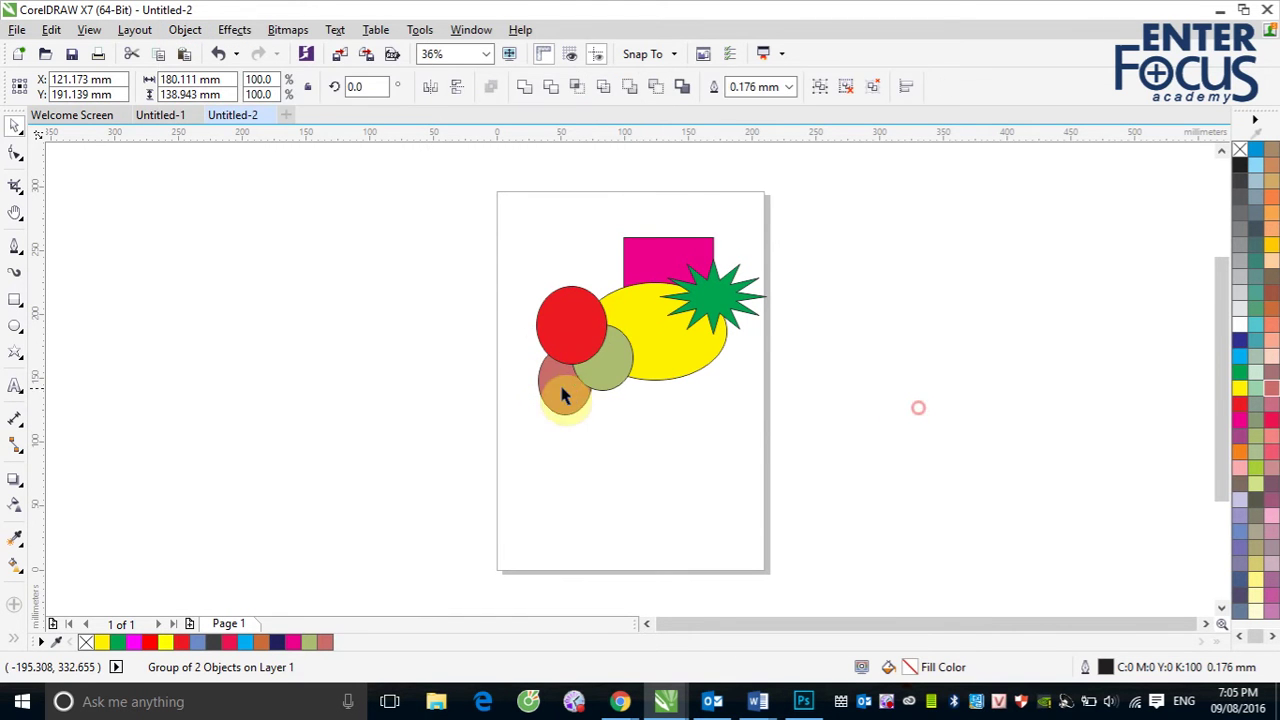
Move the three-ellipse group off the page to its left and ungroup it into separate ellipses
drag(580, 366, 399, 368)
click(651, 330)
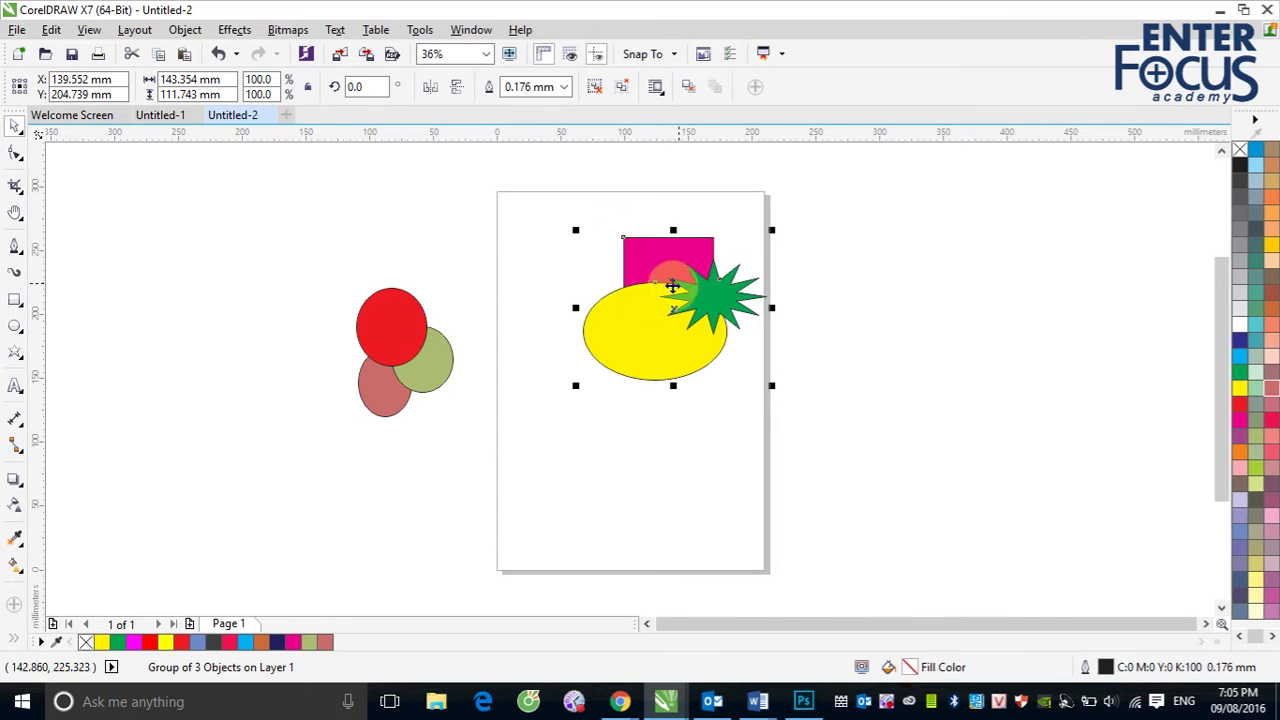
click(410, 380)
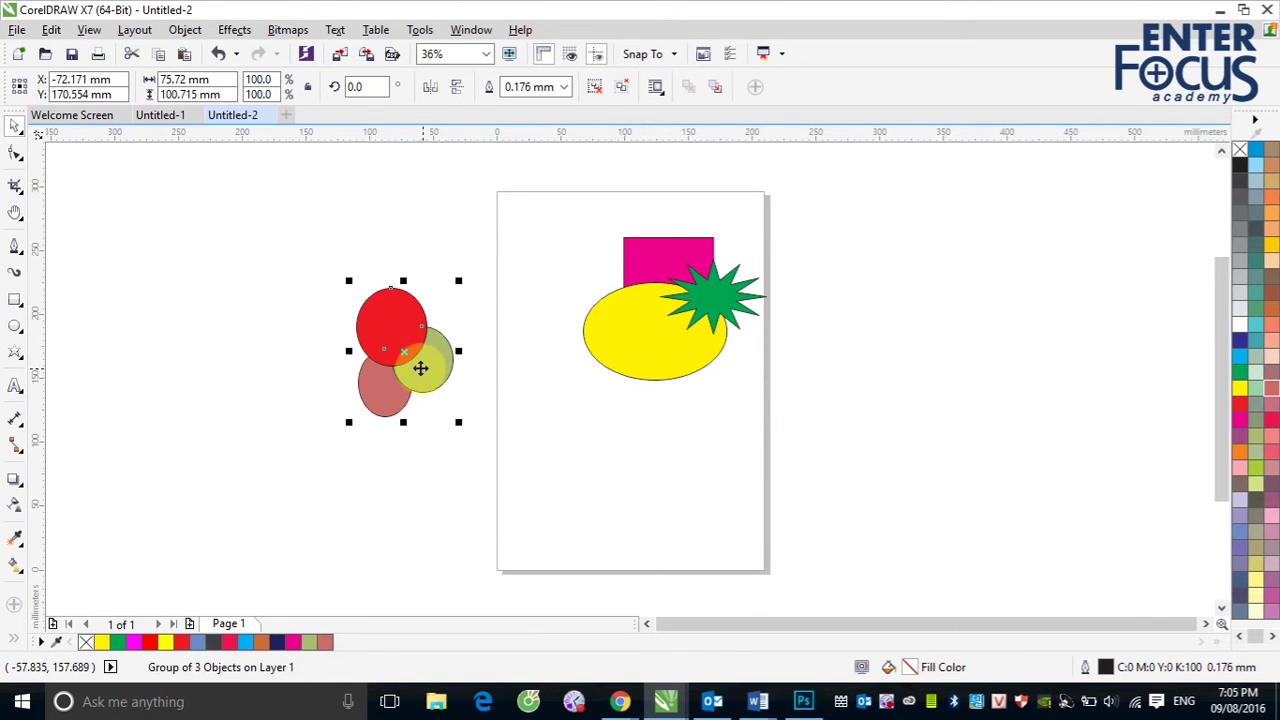
click(185, 29)
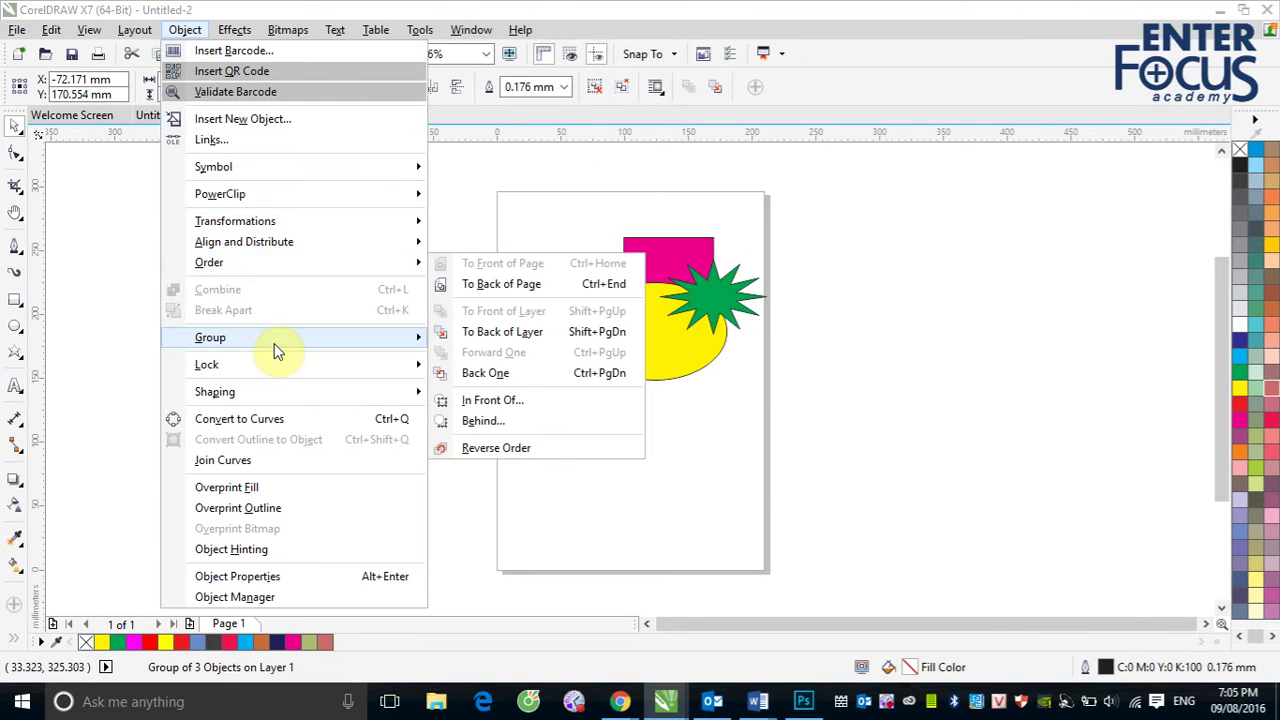
mouse_move(280, 340)
click(487, 356)
click(508, 405)
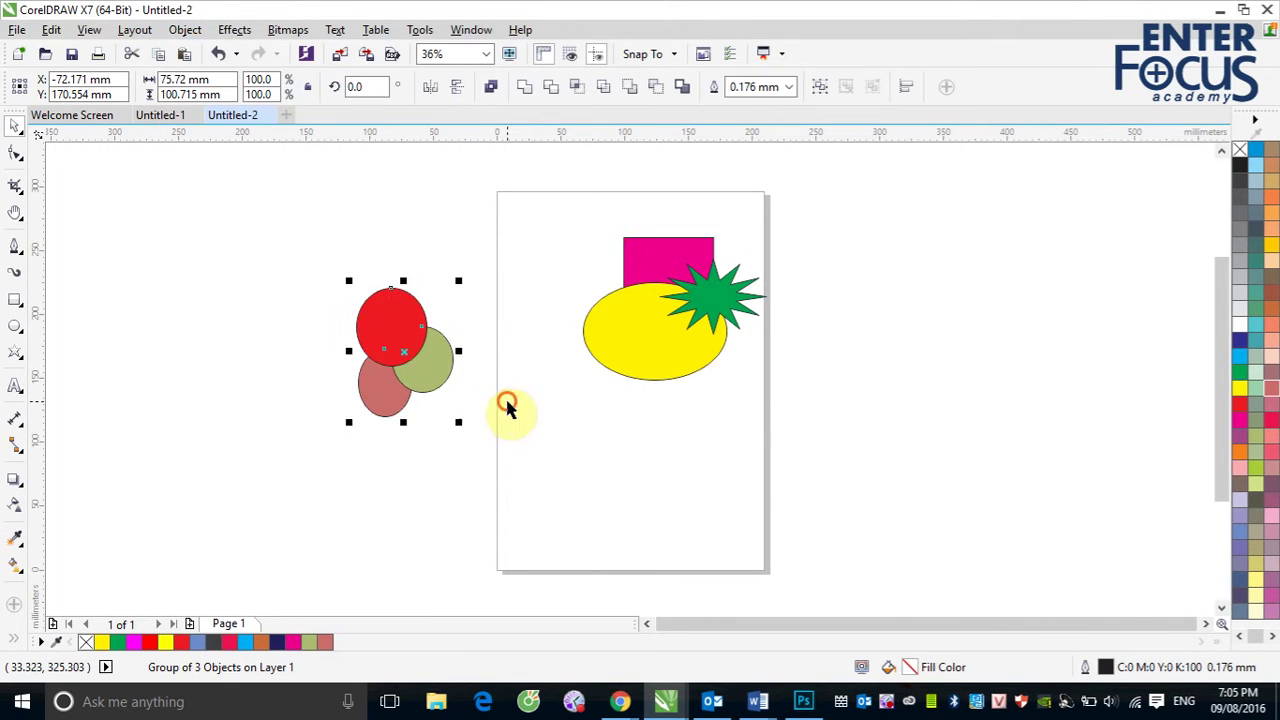
Move the red ellipse away from the other two, then back over them, and group all three again
click(393, 326)
drag(391, 320, 328, 305)
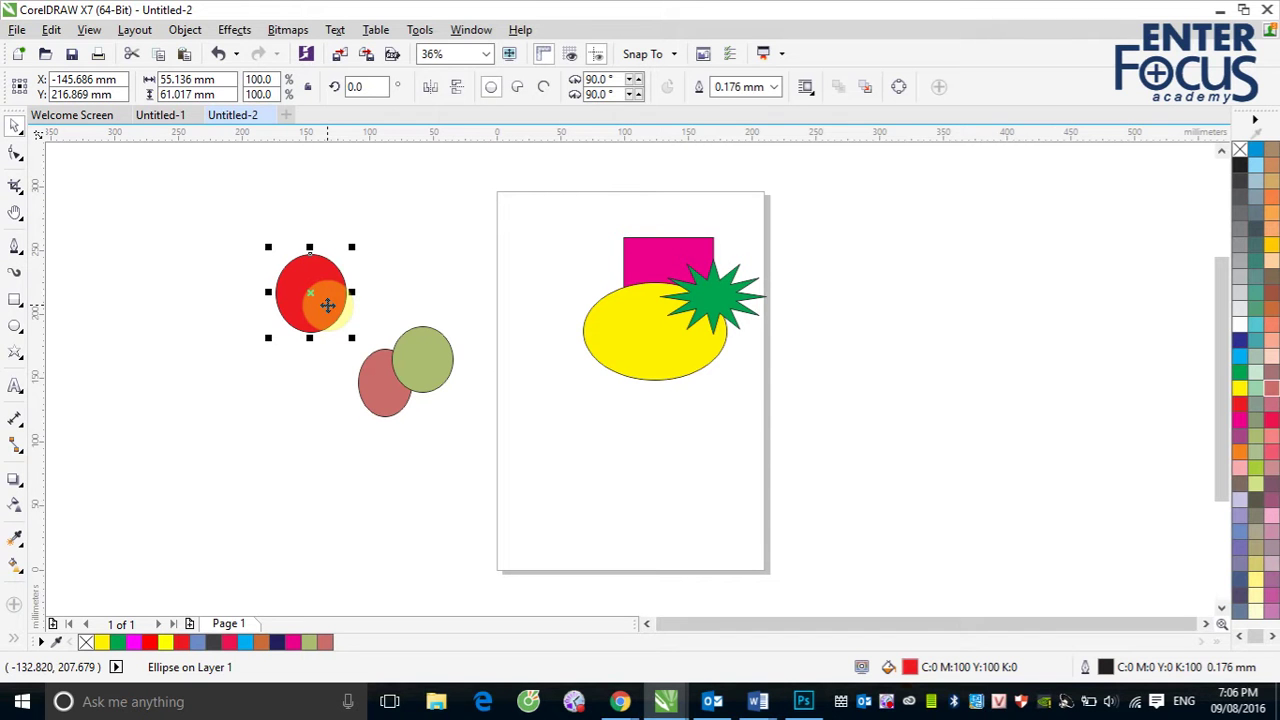
drag(328, 305, 499, 425)
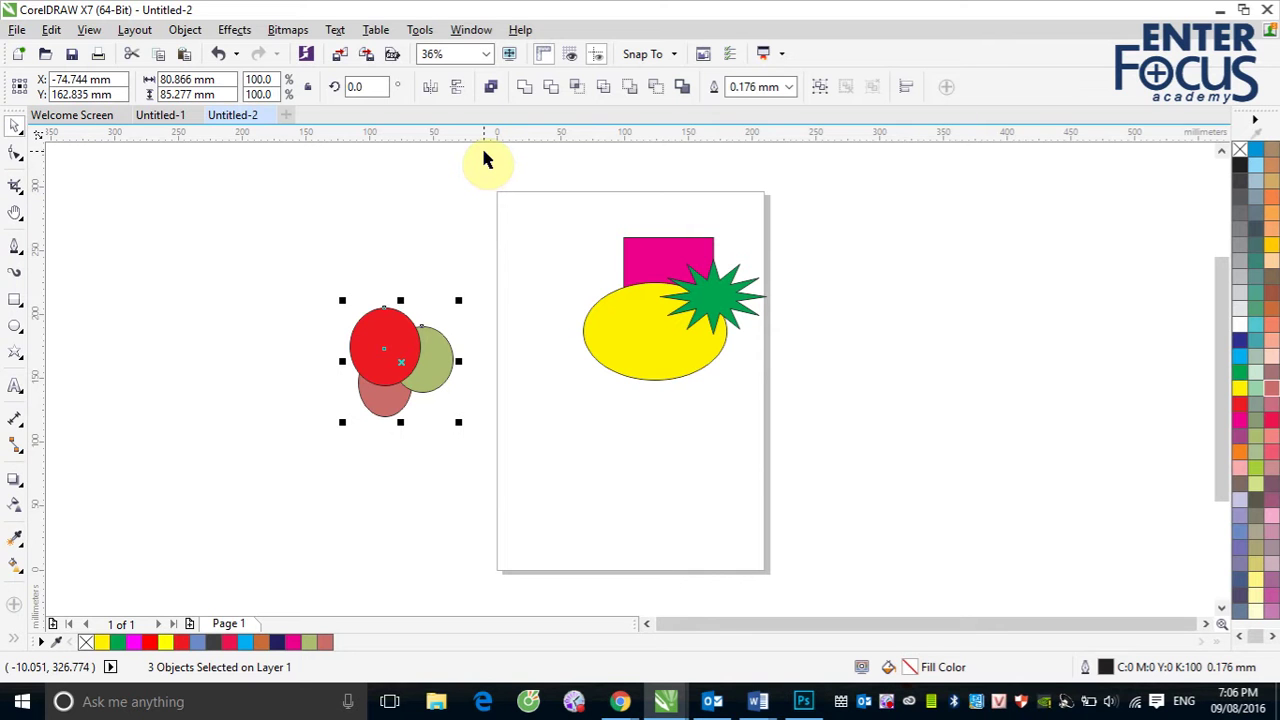
key(ctrl+g)
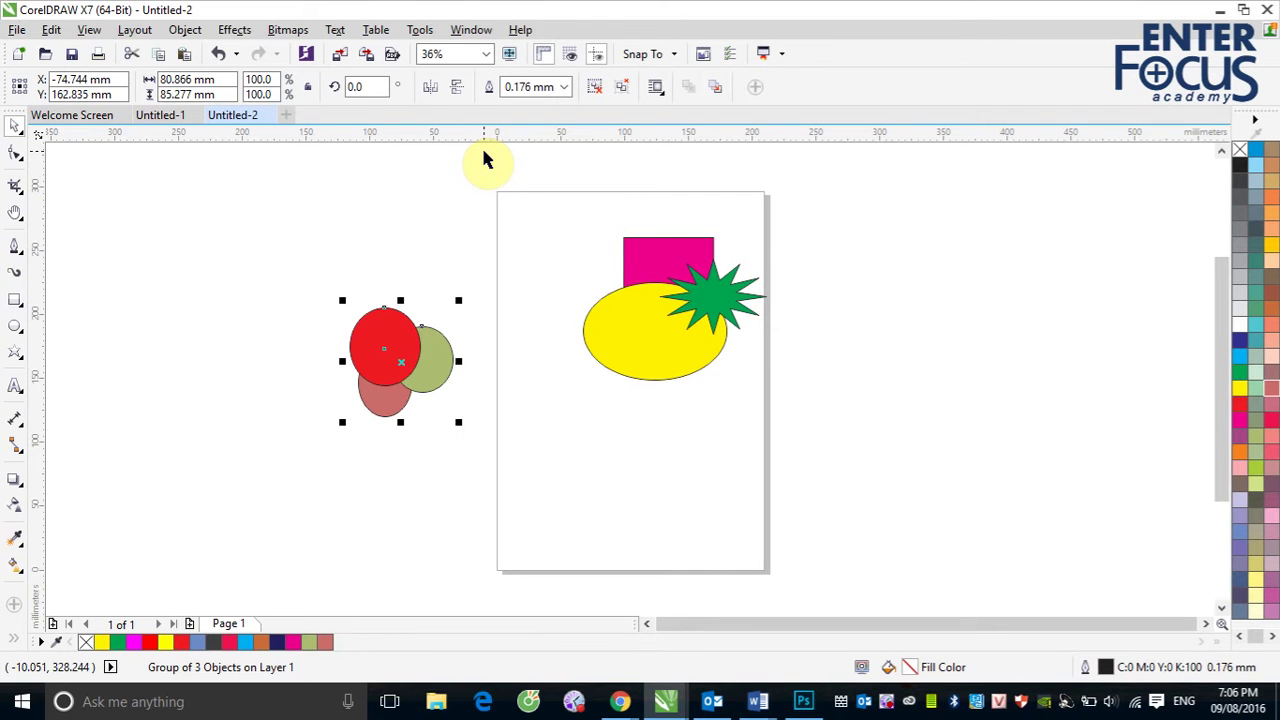
Move the three-ellipse group onto the page over the yellow ellipse's left edge and group it with the rectangle, yellow ellipse and star group
click(382, 348)
drag(382, 348, 573, 289)
drag(512, 192, 906, 446)
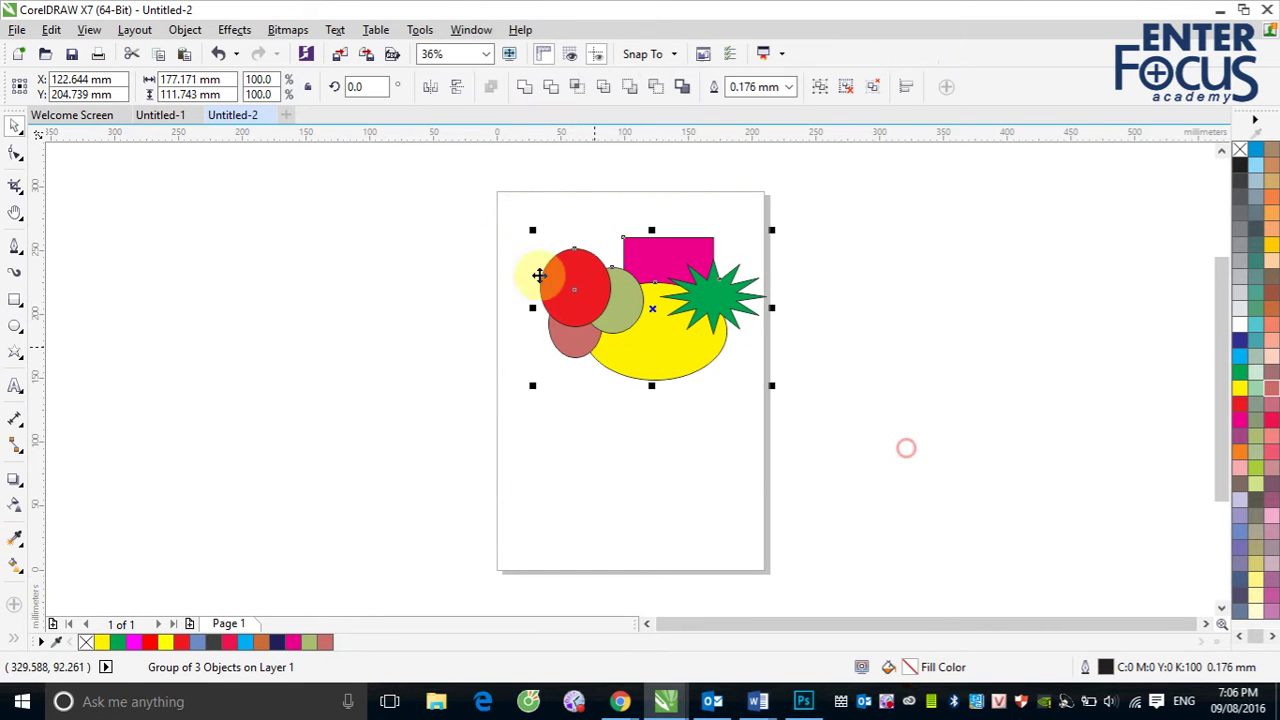
click(186, 30)
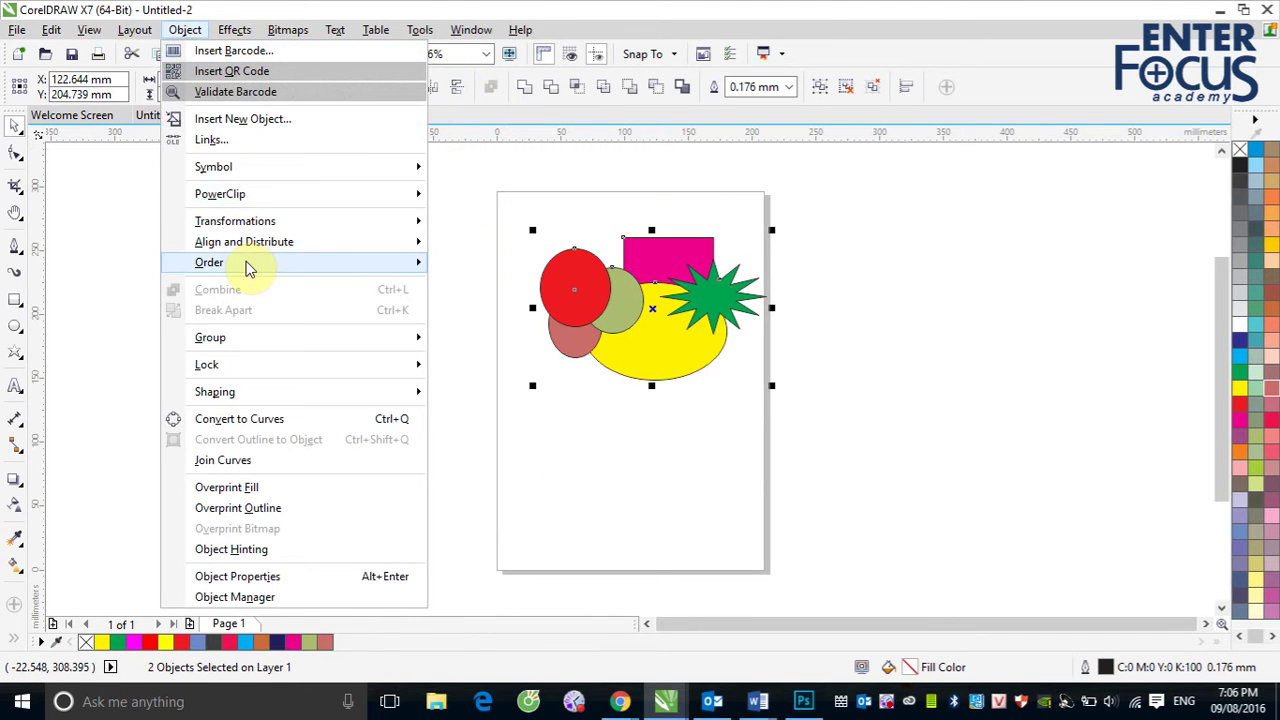
click(249, 340)
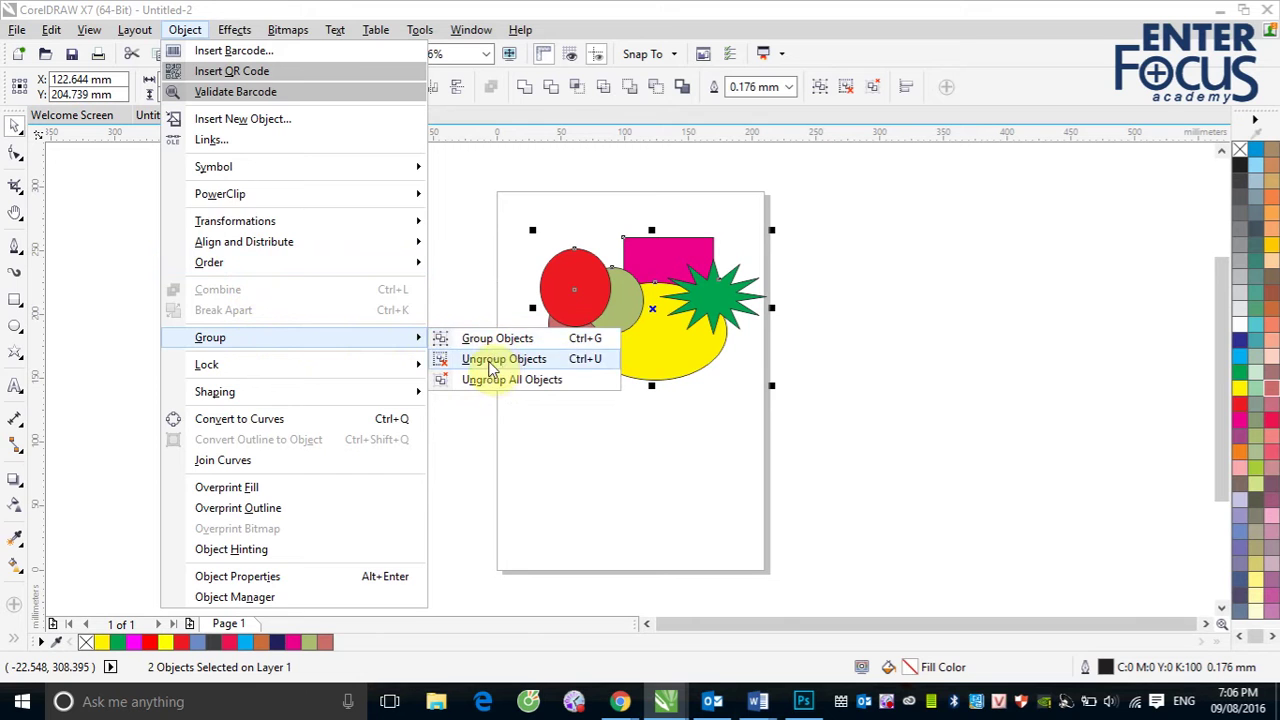
click(486, 337)
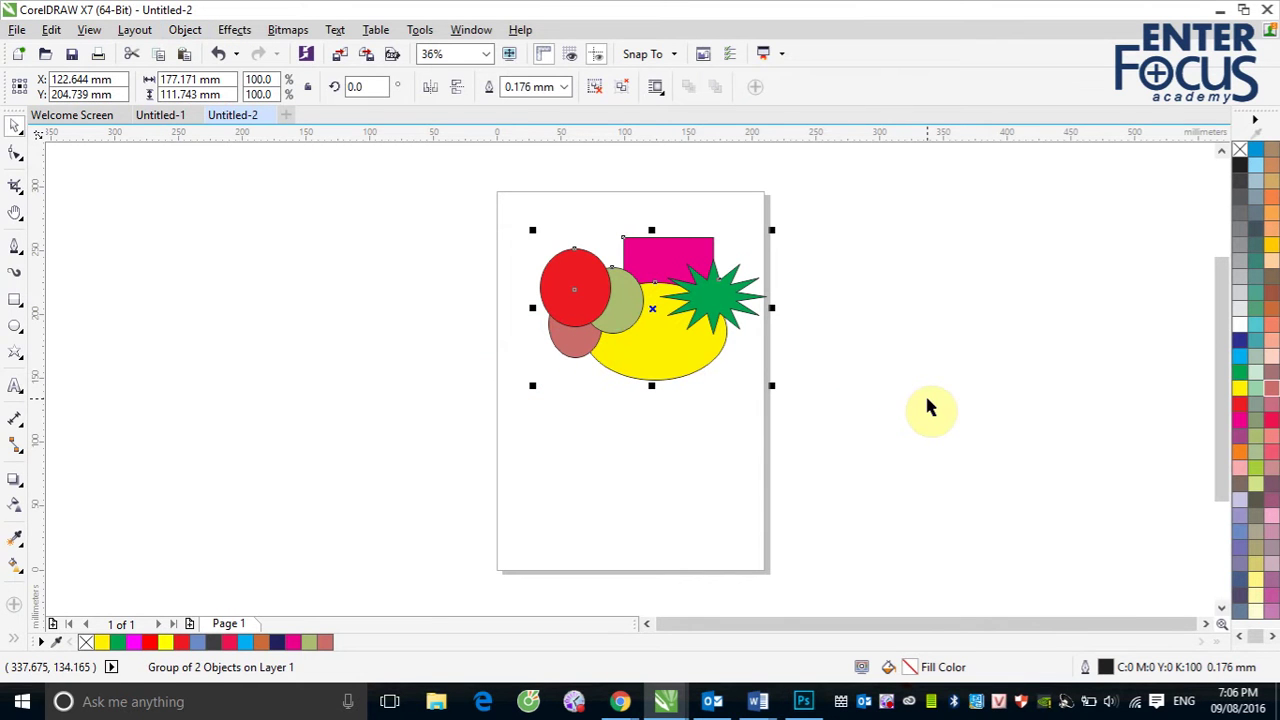
click(911, 349)
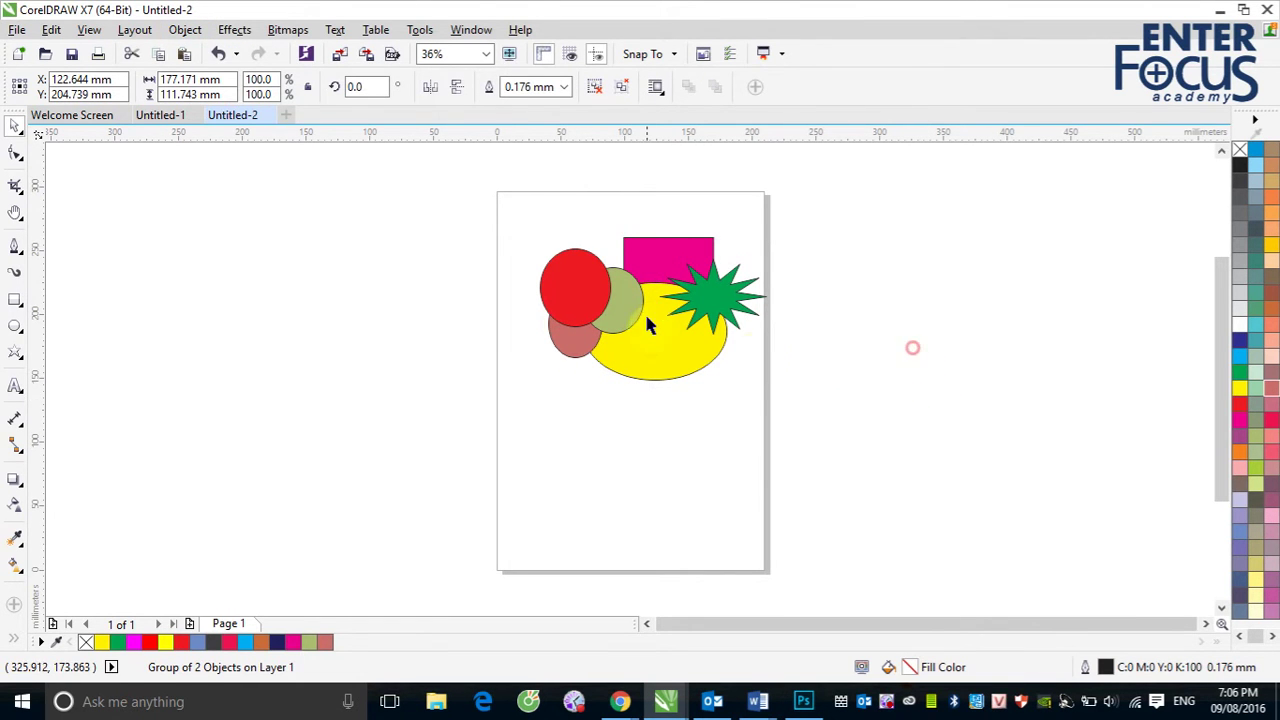
Ungroup all nested levels of the combined group at once into individual shapes and clear the selection
click(649, 305)
click(185, 29)
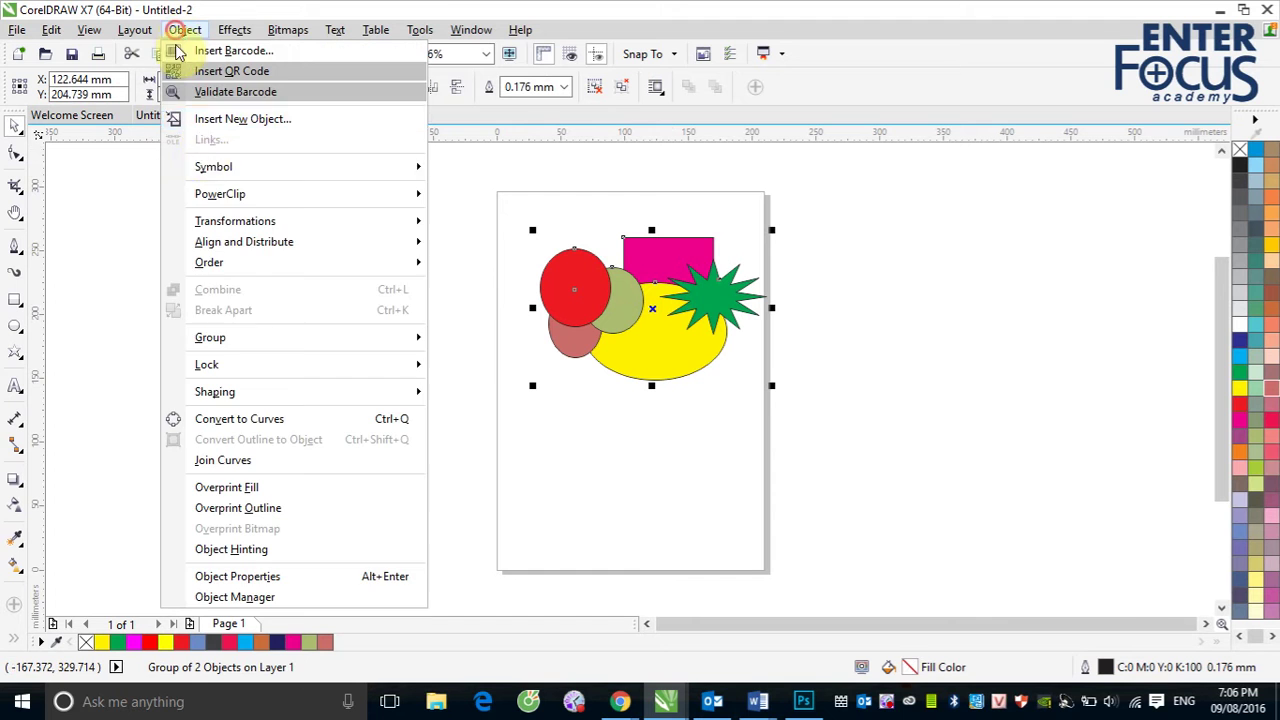
mouse_move(252, 345)
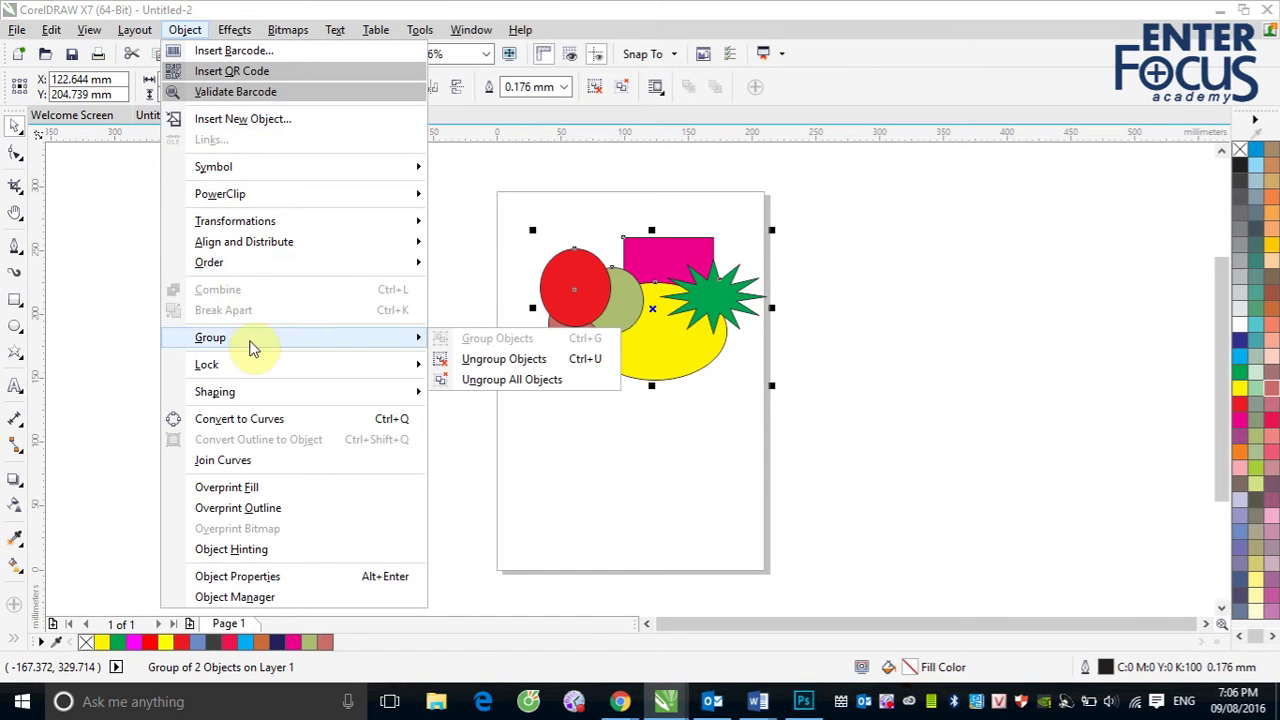
click(511, 380)
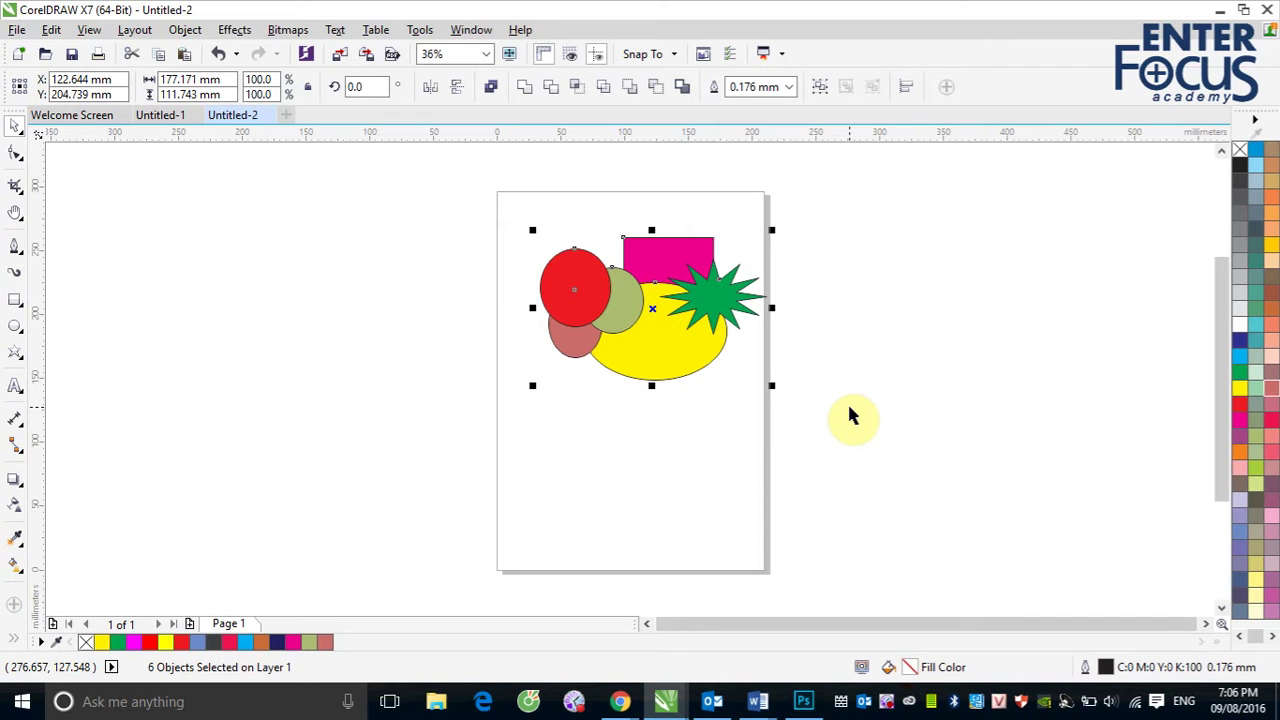
click(938, 345)
Move the green star off the page to its right and select several of the remaining shapes one by one
drag(735, 308, 879, 314)
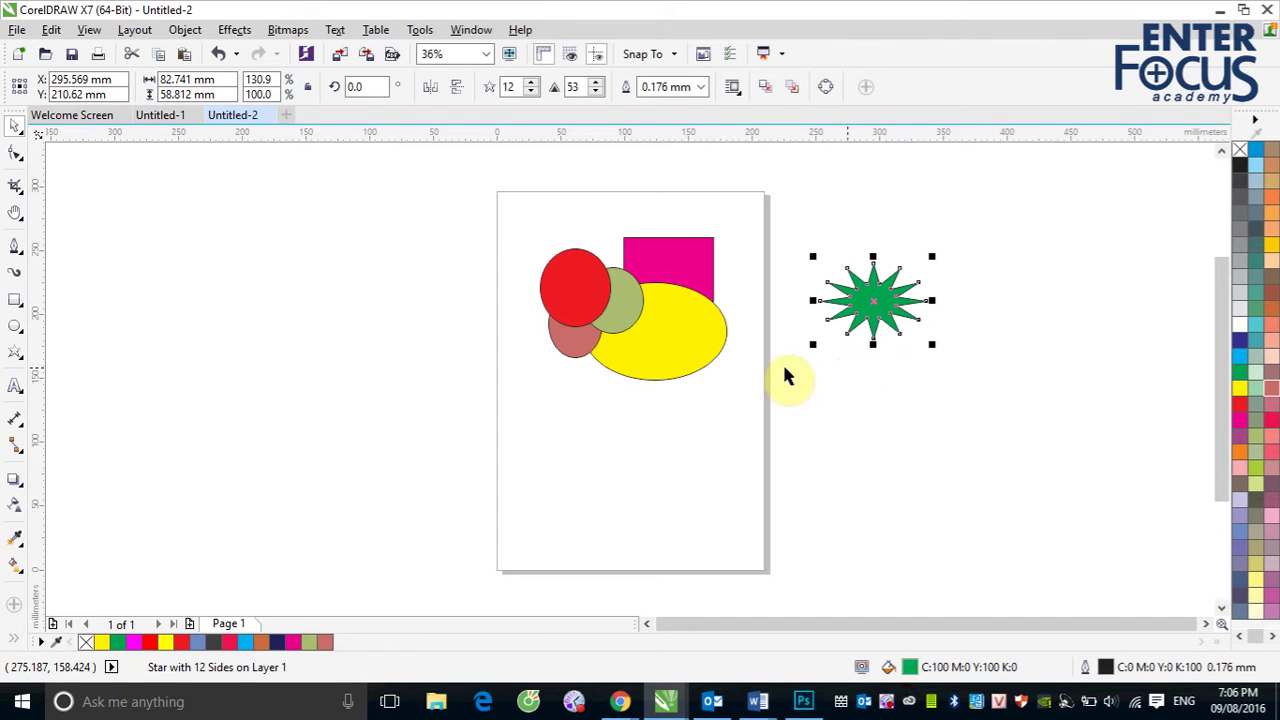
click(640, 352)
click(557, 338)
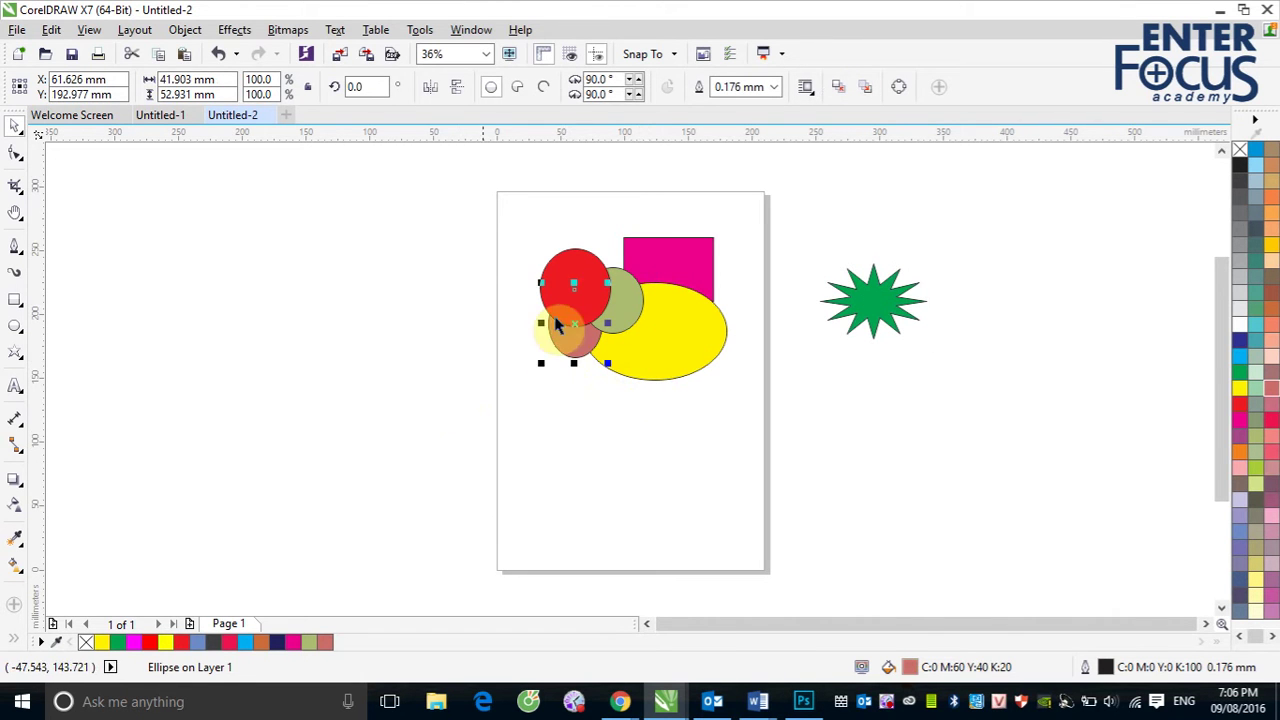
click(580, 286)
click(638, 316)
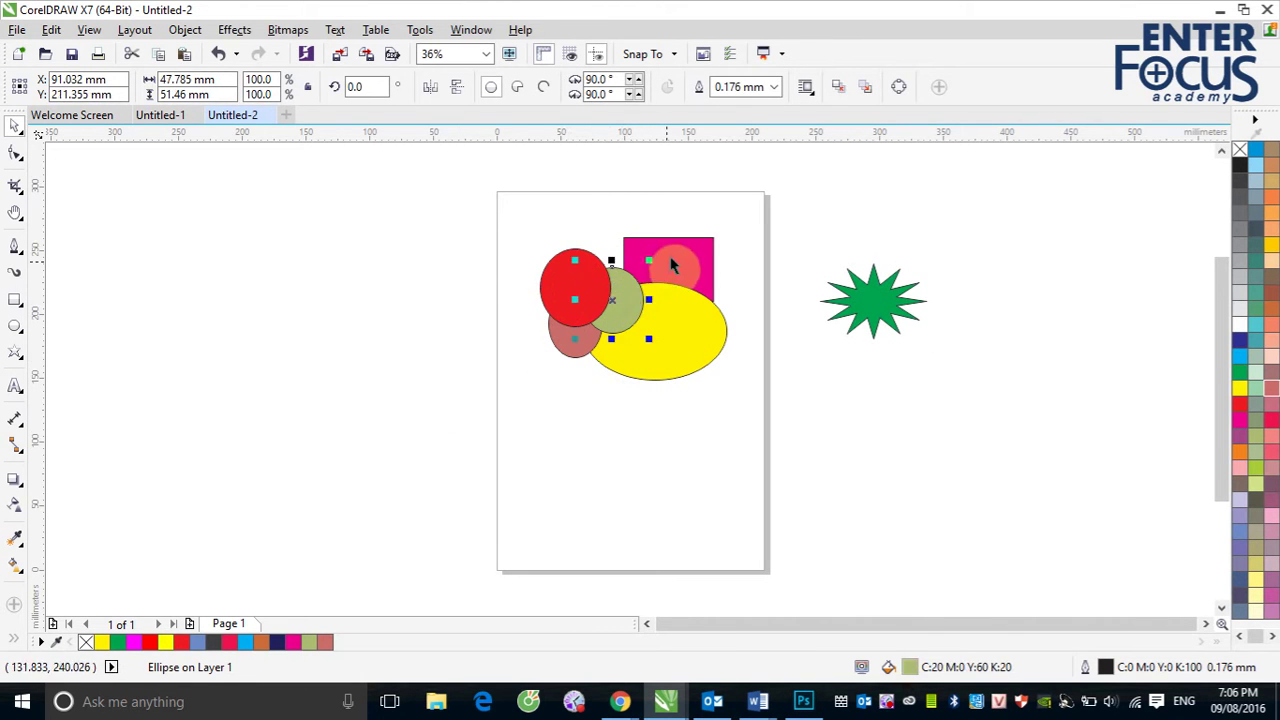
click(669, 243)
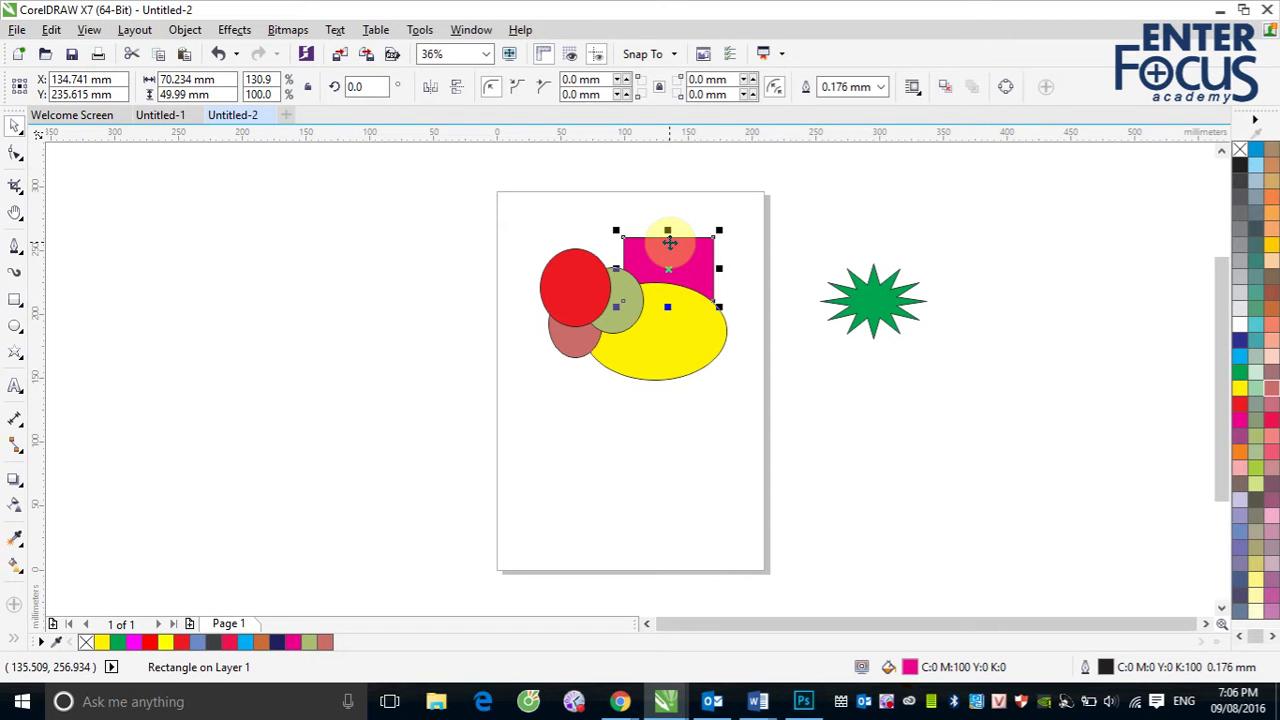
Move the red, olive green and Regal Red ellipses one at a time off the page to its left, keeping them overlapping
drag(548, 292, 423, 272)
drag(610, 300, 474, 320)
drag(569, 331, 432, 320)
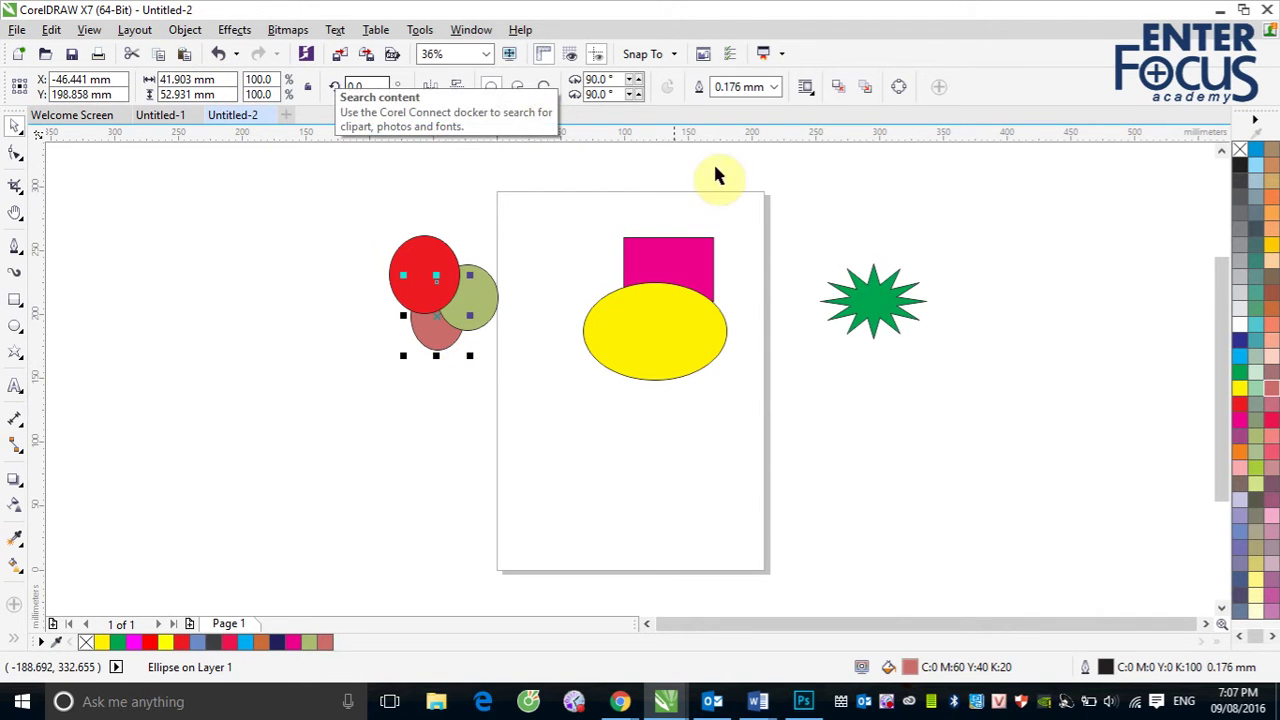
Group the three ellipses beside the page's left edge and clear the selection
drag(360, 209, 523, 386)
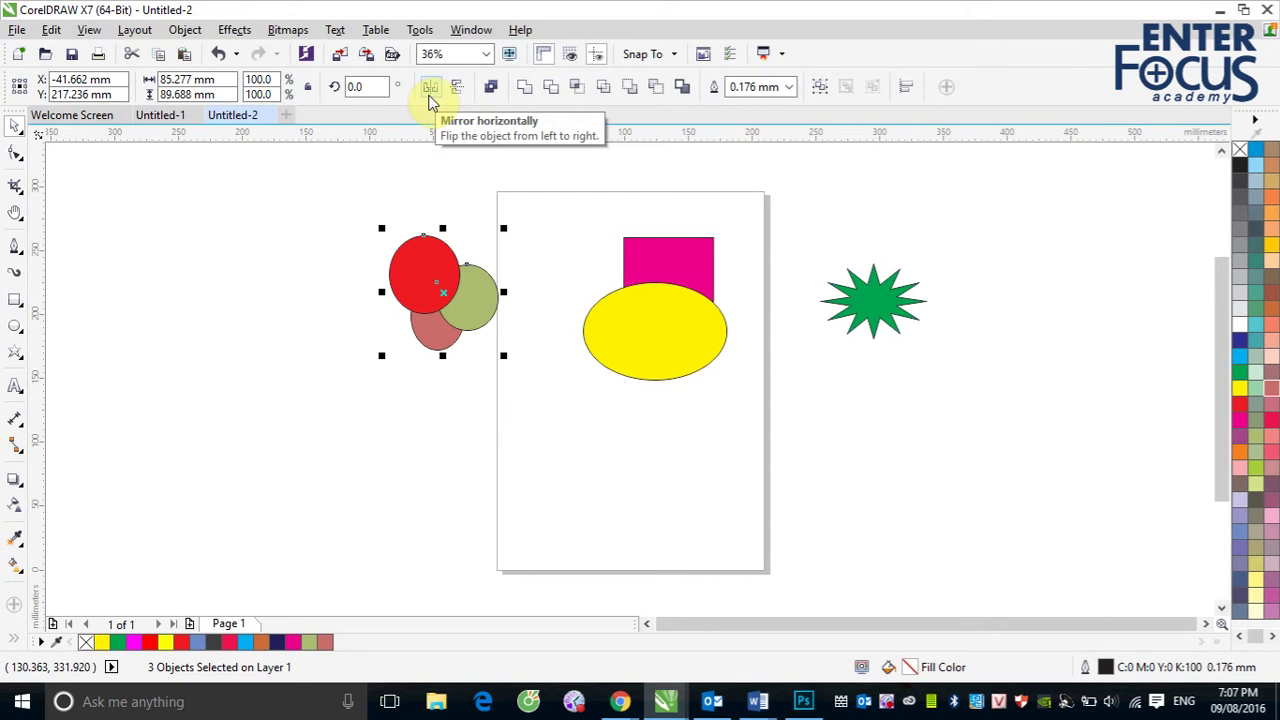
click(819, 88)
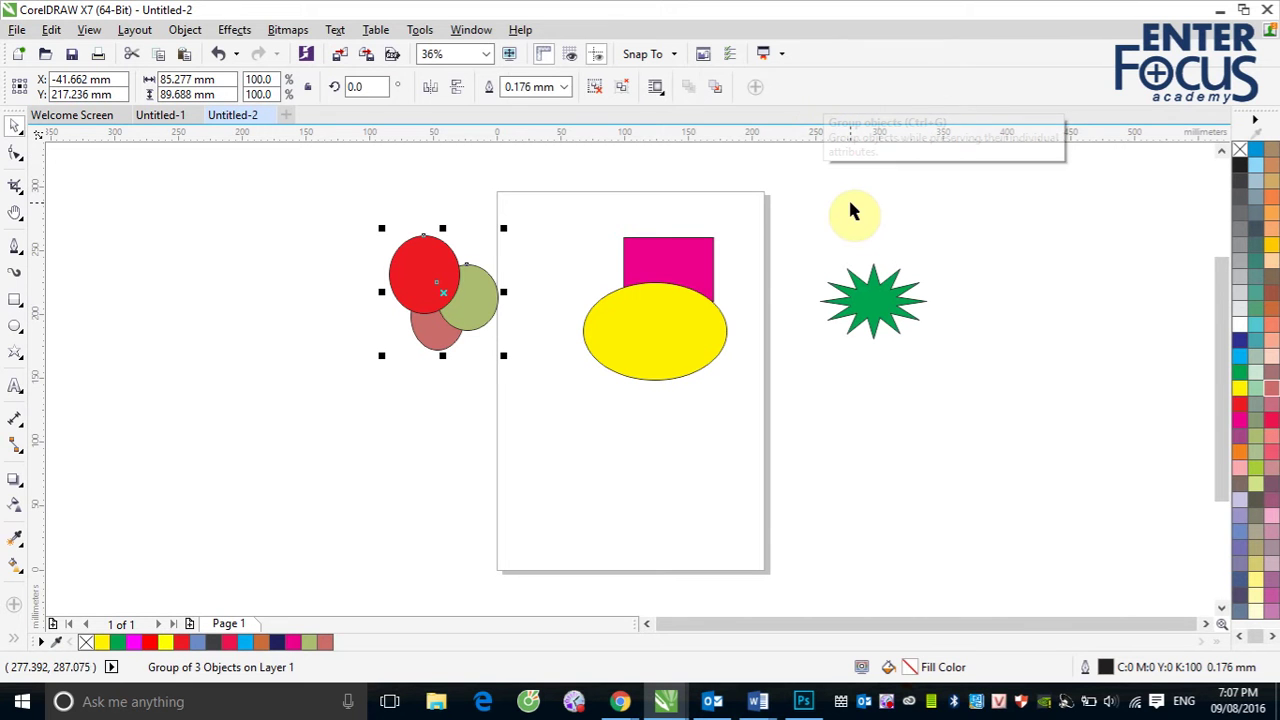
click(593, 170)
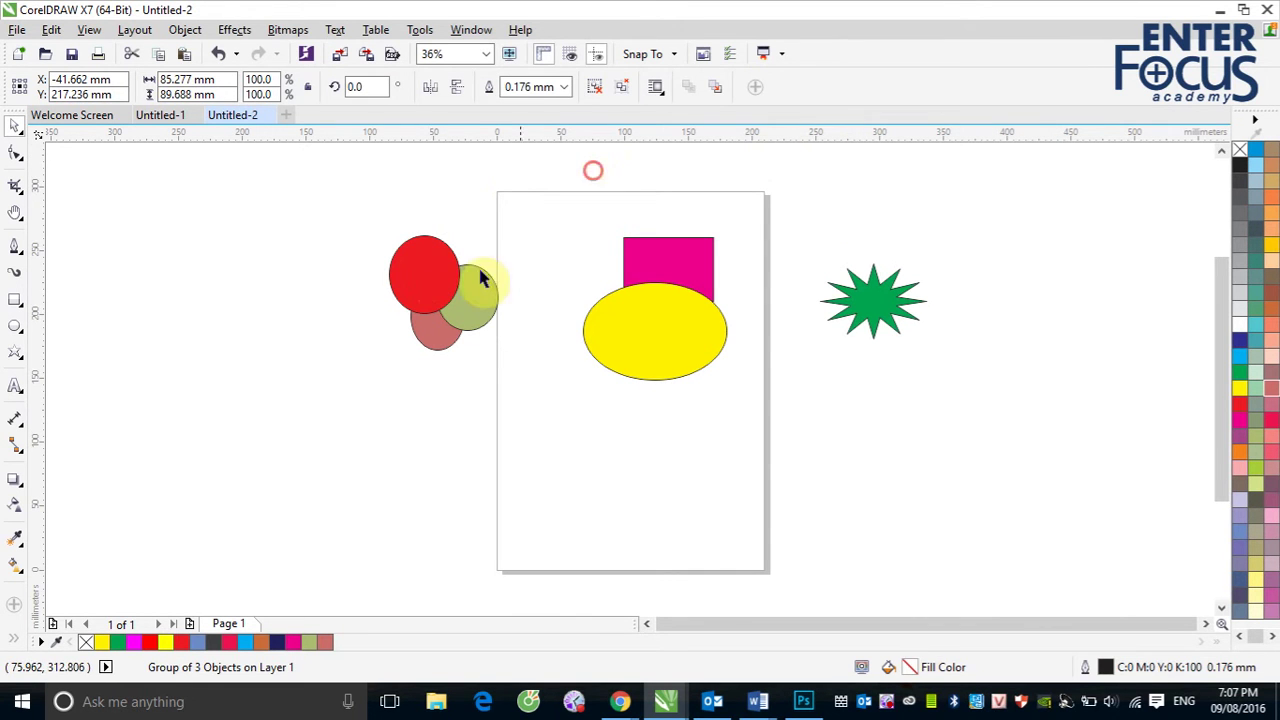
Select all the shapes on and around the page and delete them
click(443, 286)
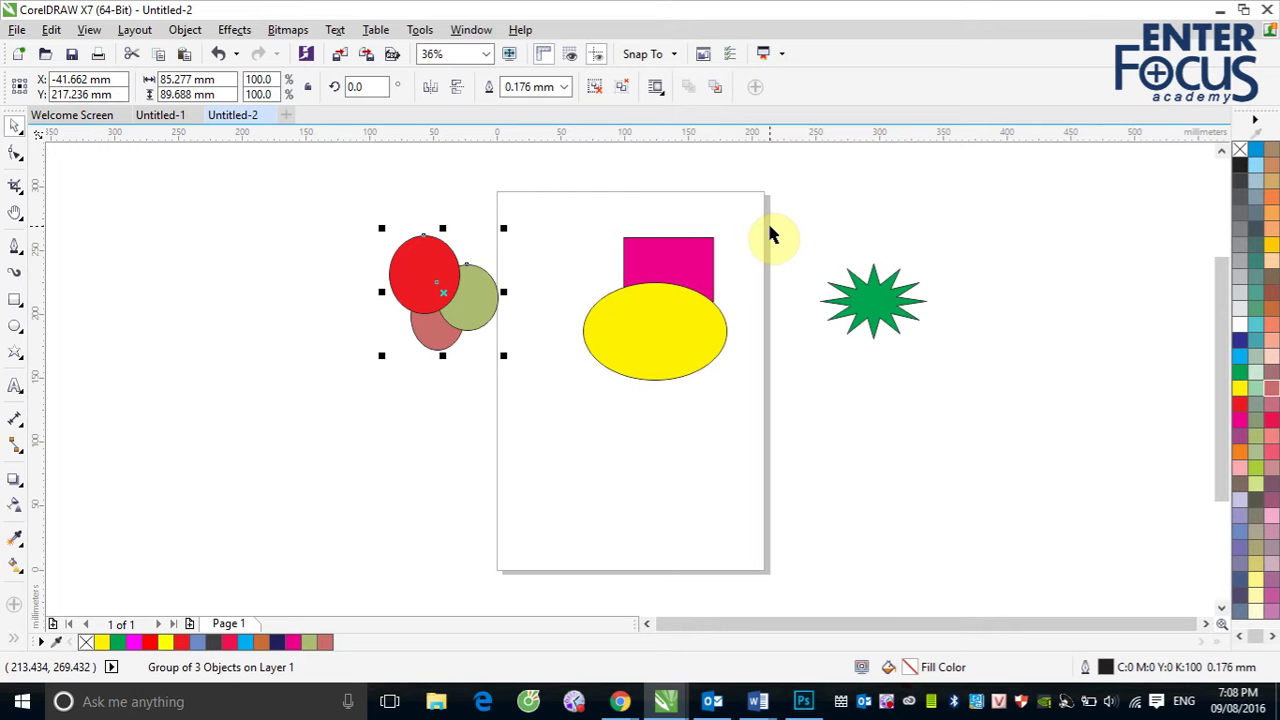
click(434, 166)
drag(304, 179, 935, 418)
key(Delete)
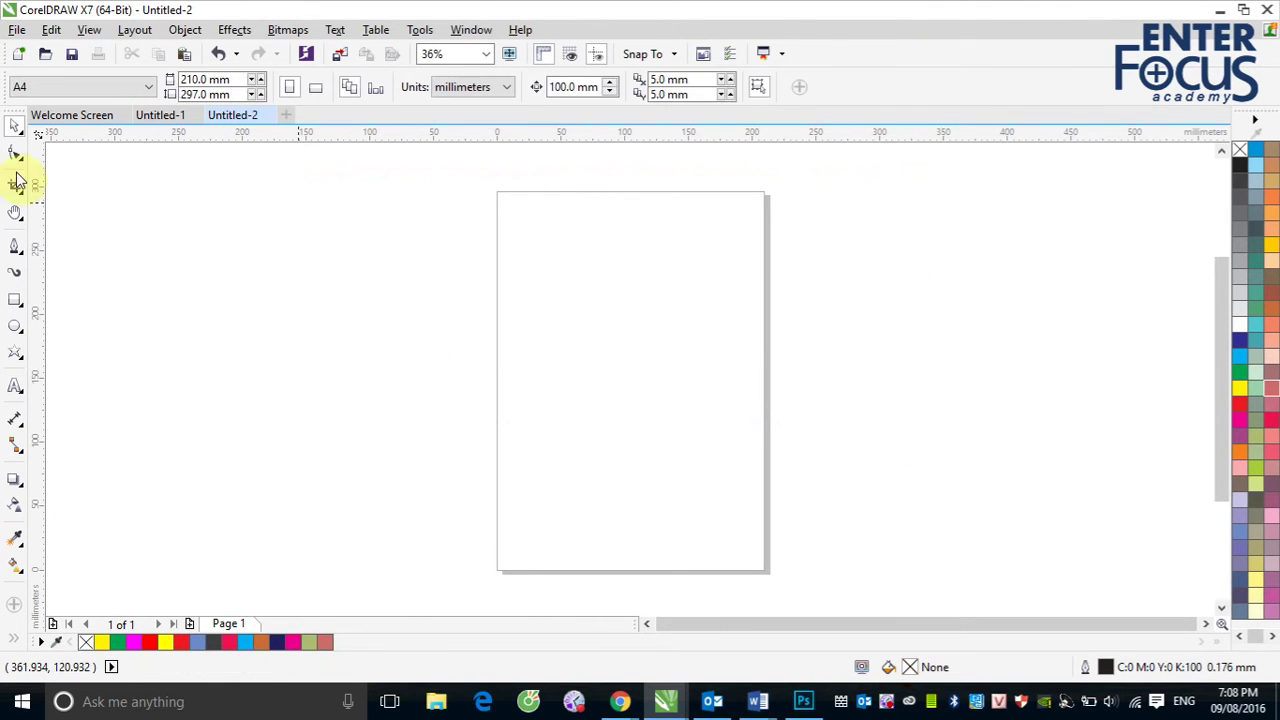
Draw a circle about 117 mm across in the middle of the page and narrow it about its centre to about 20 mm wide
click(15, 327)
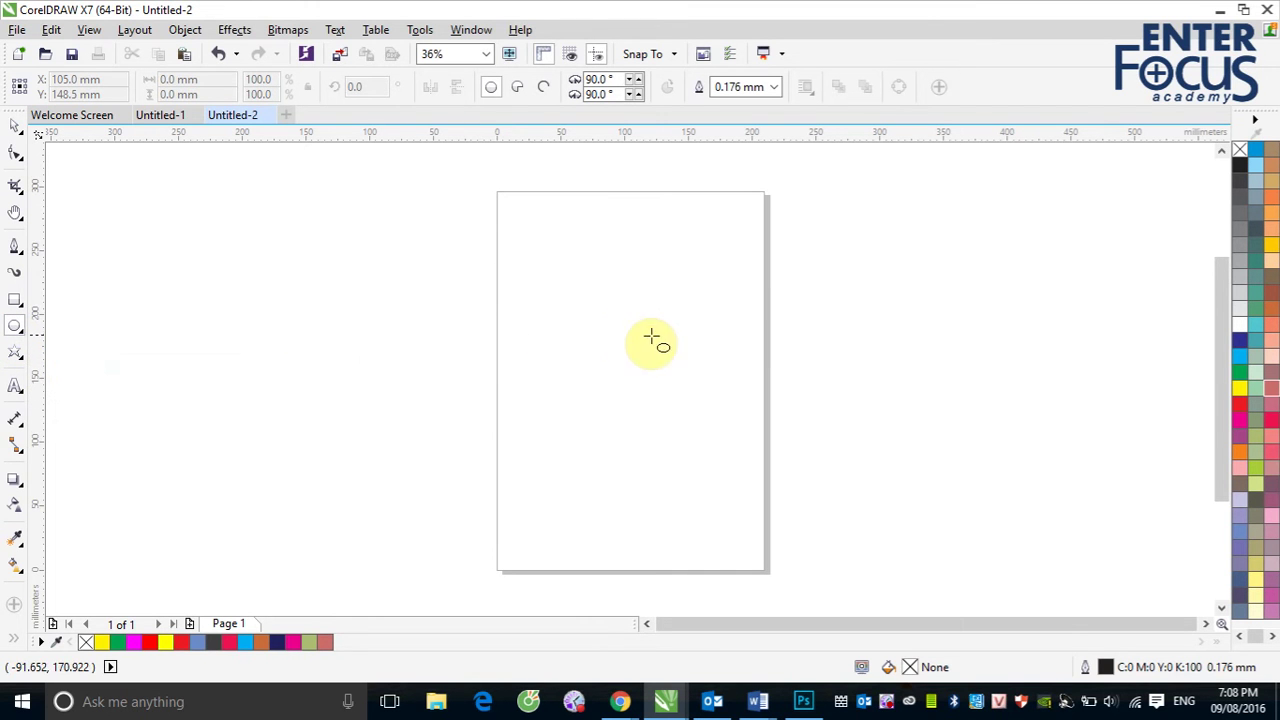
drag(558, 304, 708, 445)
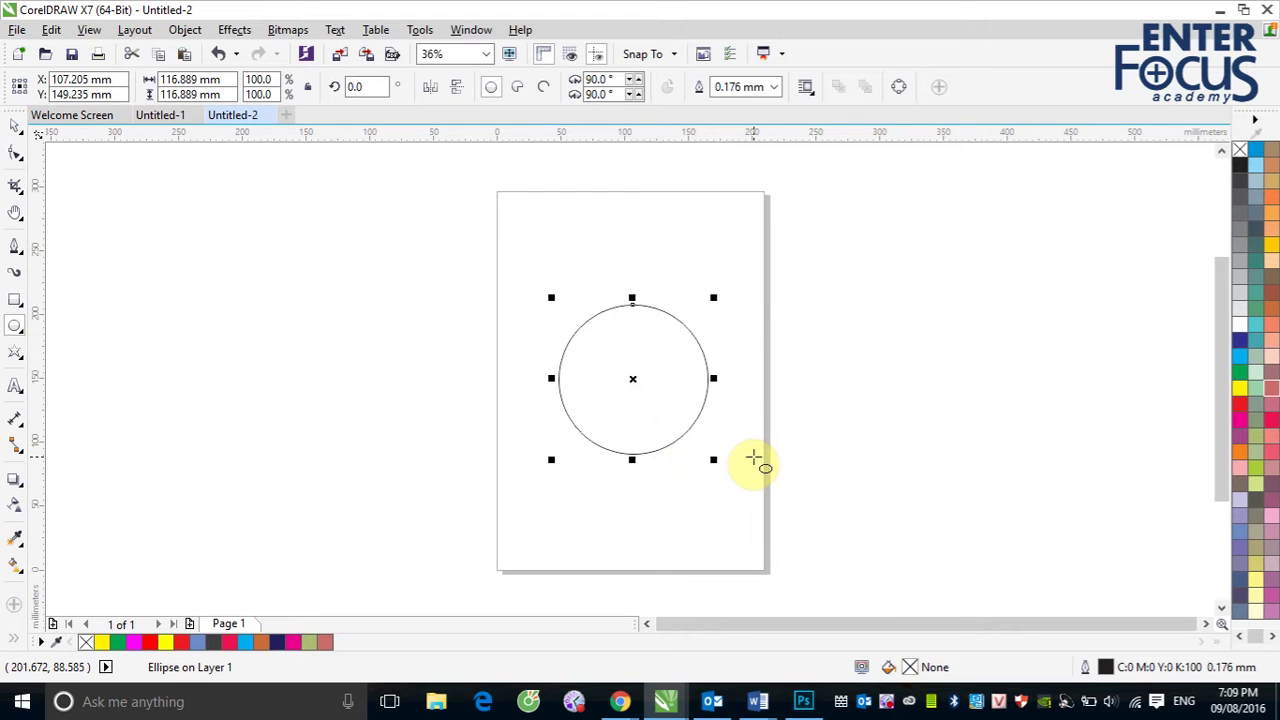
click(15, 126)
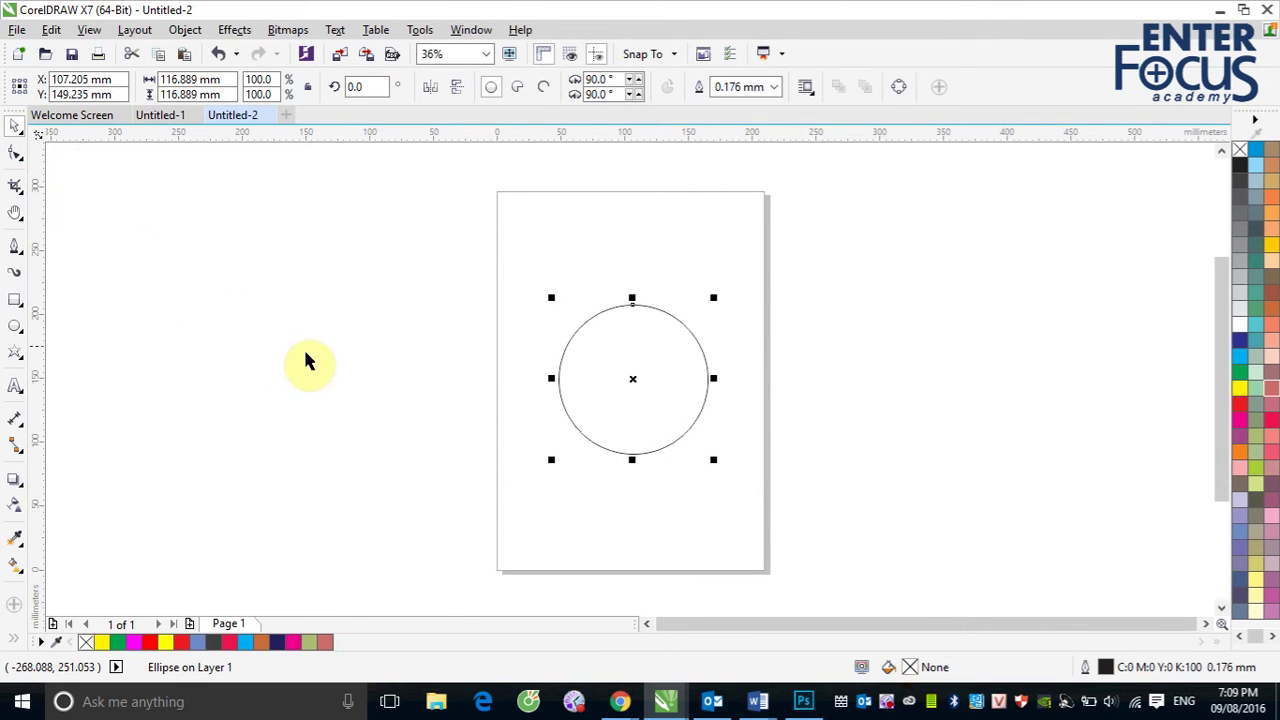
drag(545, 378, 610, 392)
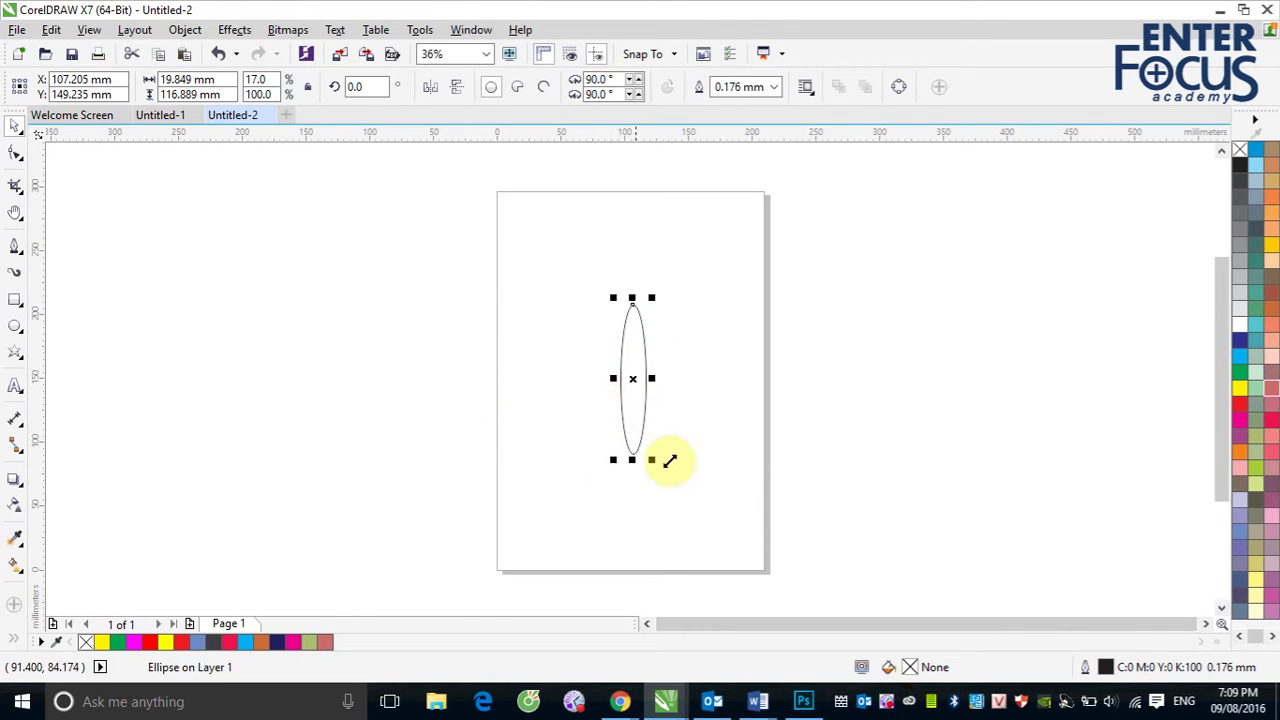
Fill the narrow ellipse red and move its rotation centre to just below its lower tip
click(1238, 405)
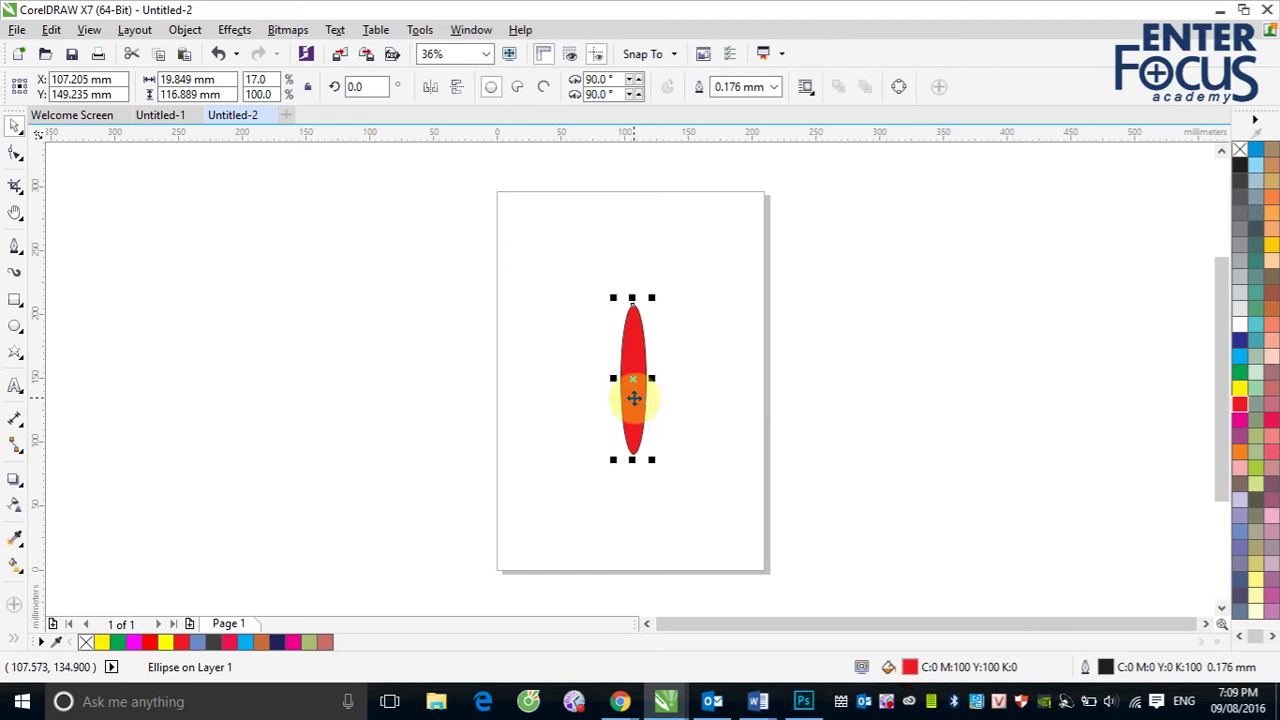
click(634, 398)
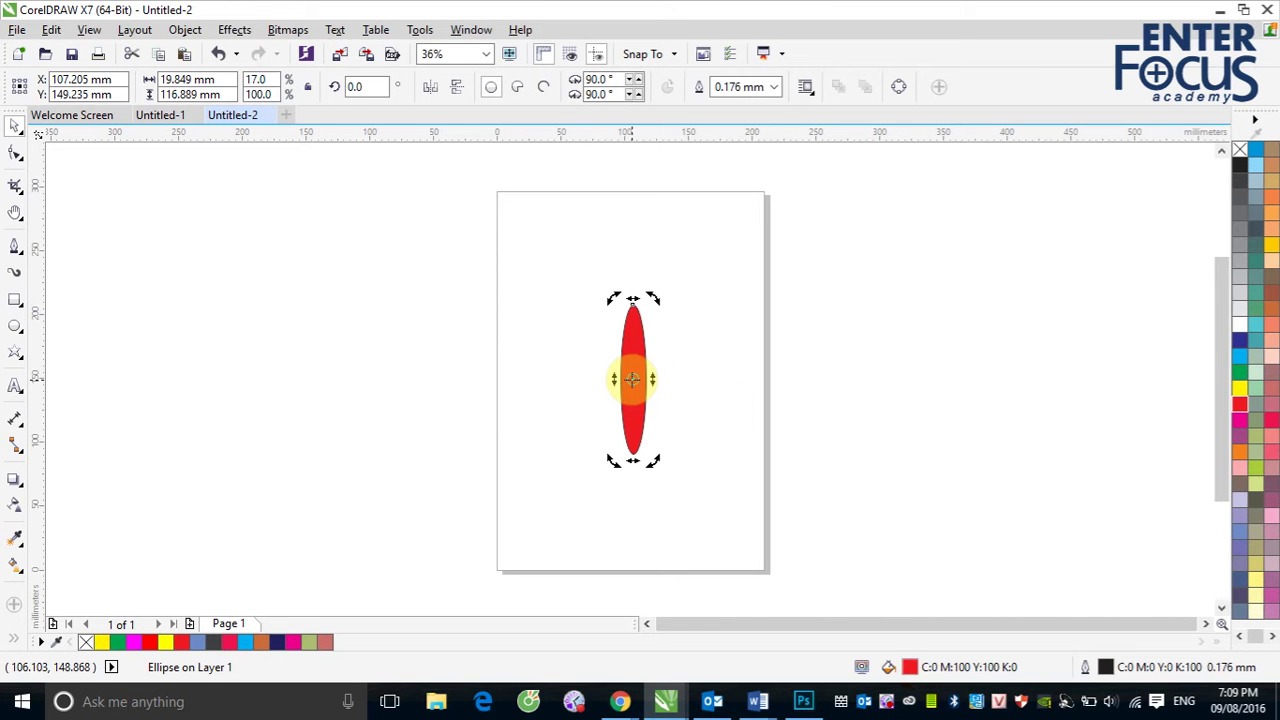
drag(632, 378, 634, 464)
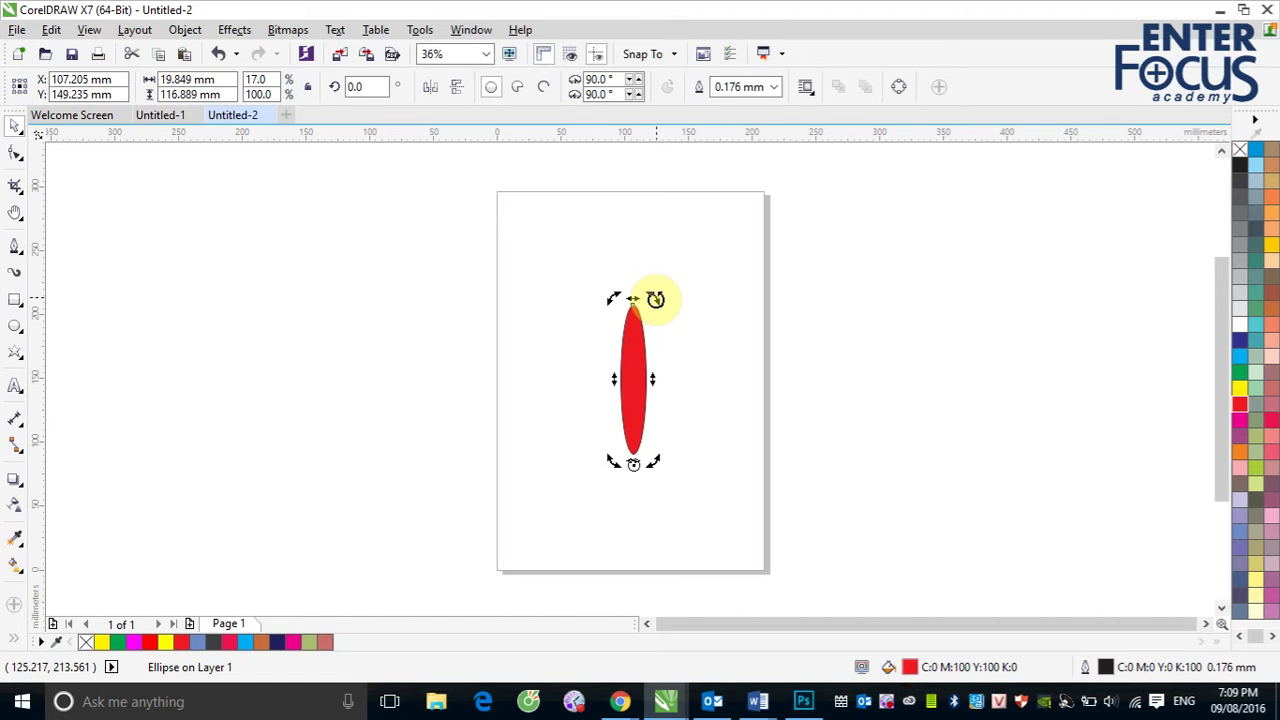
Make a copy of the red ellipse rotated 15 degrees clockwise about the moved rotation centre
drag(655, 299, 685, 307)
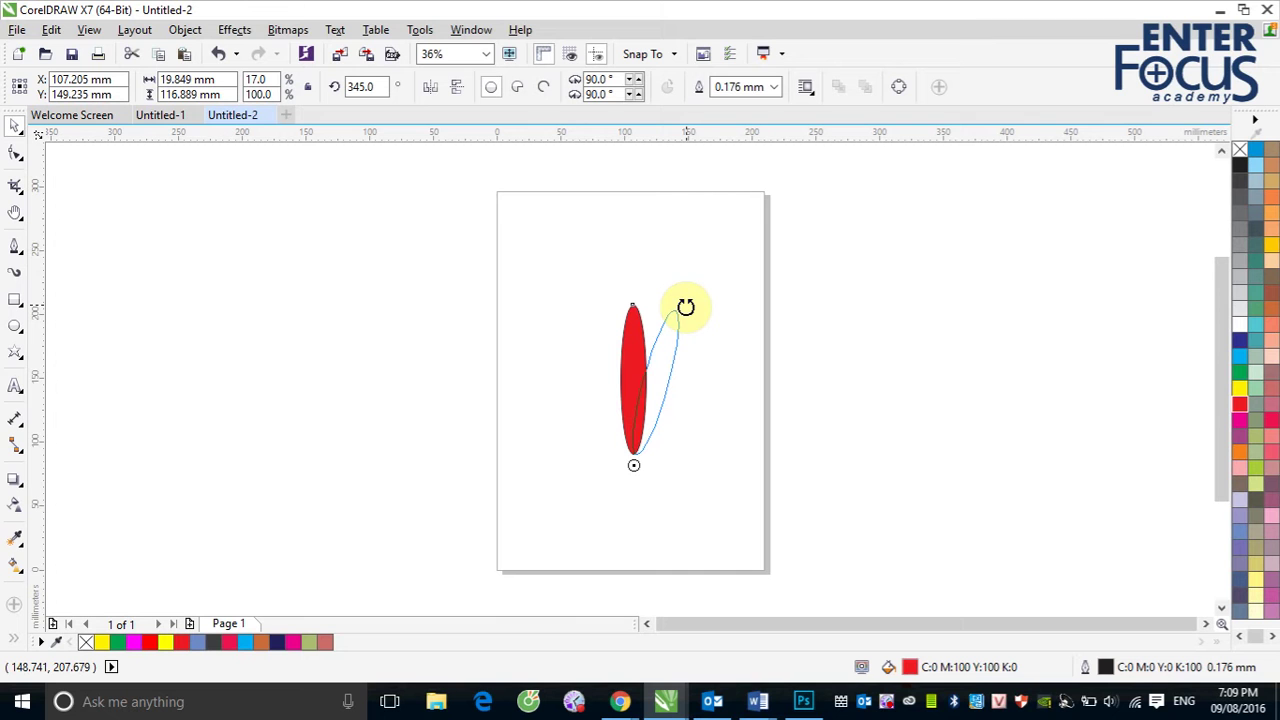
drag(685, 307, 686, 306)
right_click(686, 306)
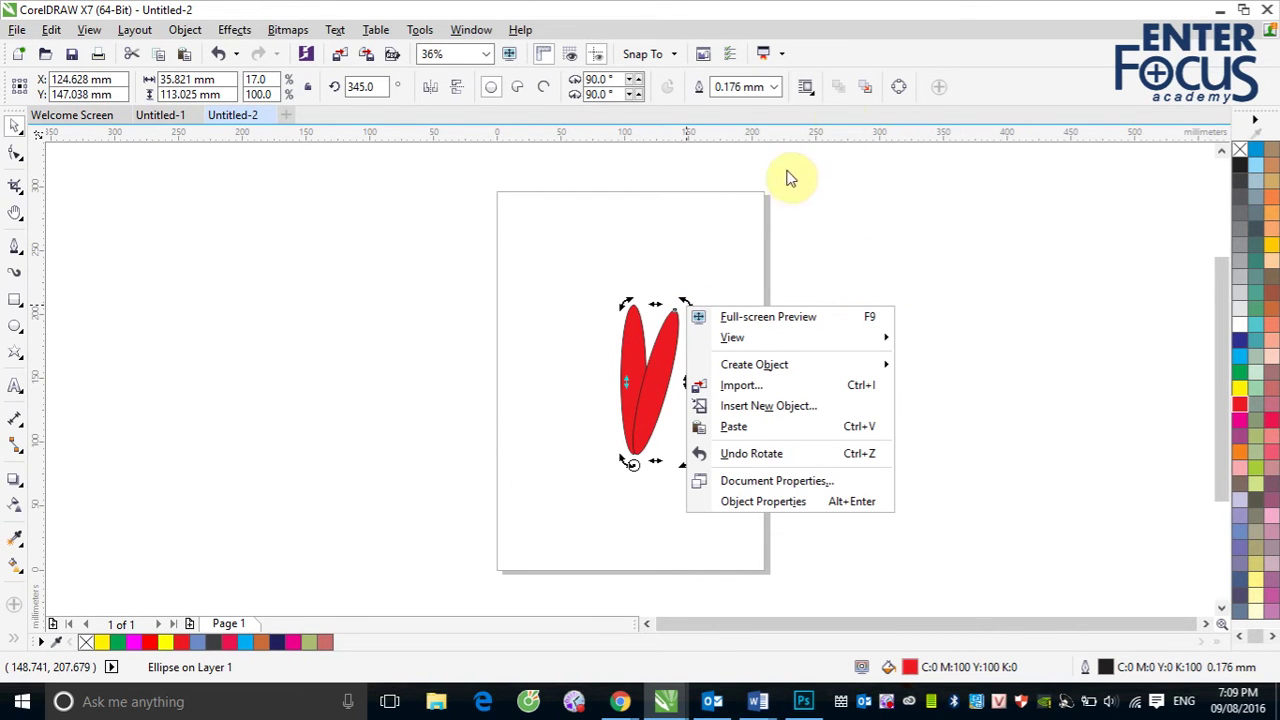
click(945, 16)
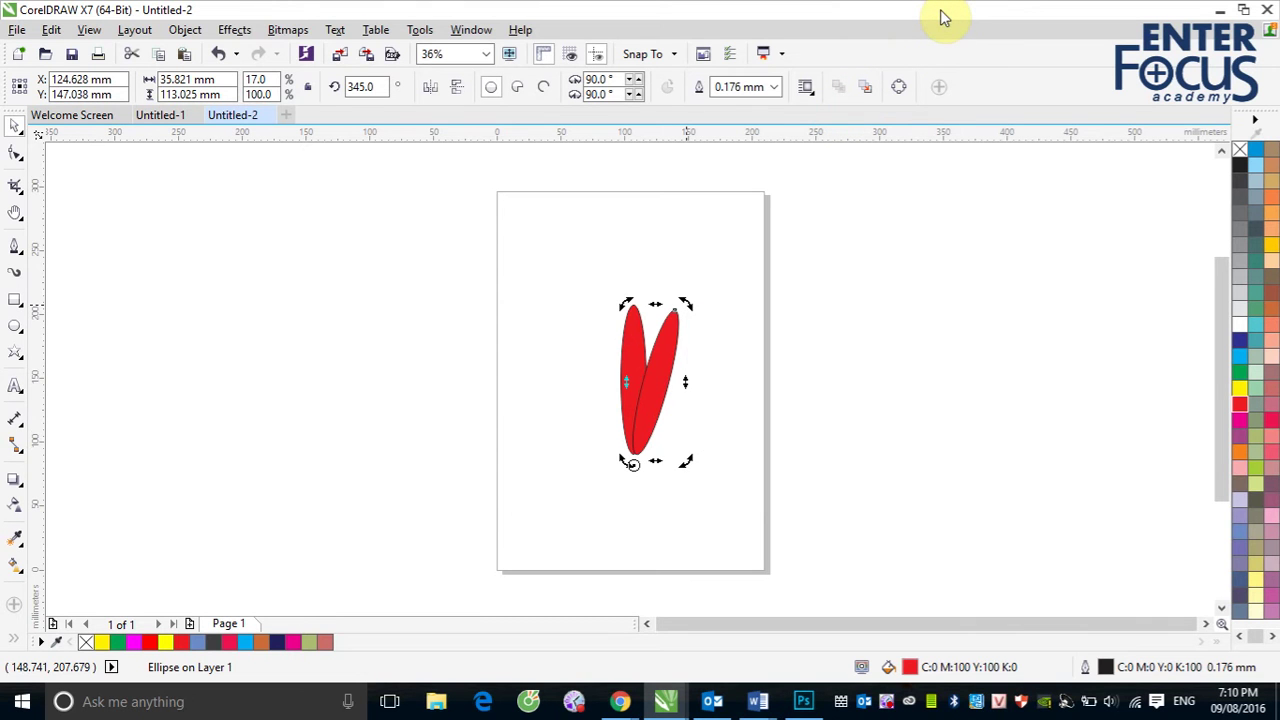
Repeat the 15-degree rotated copy until the petals form a full ring of 24
key(ctrl+r)
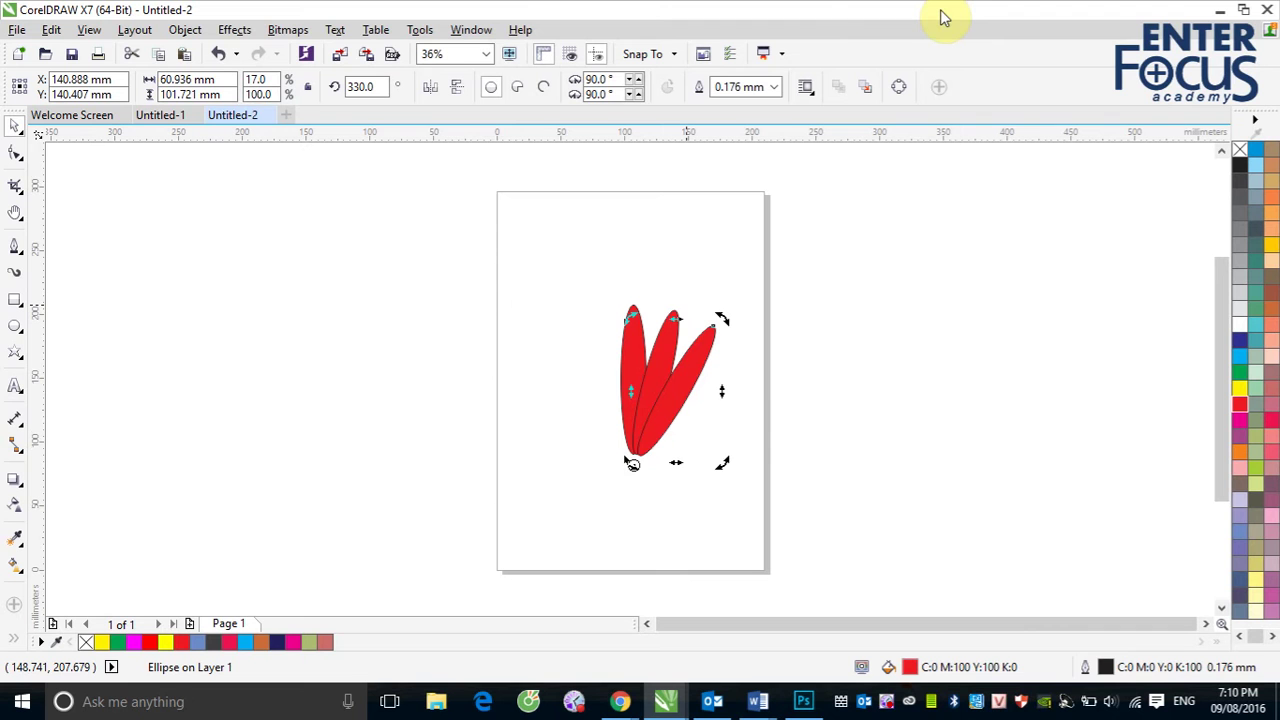
key(ctrl+d)
key(ctrl+d)
key(ctrl+d)
key(ctrl+d)
key(ctrl+d)
key(ctrl+d)
key(ctrl+d)
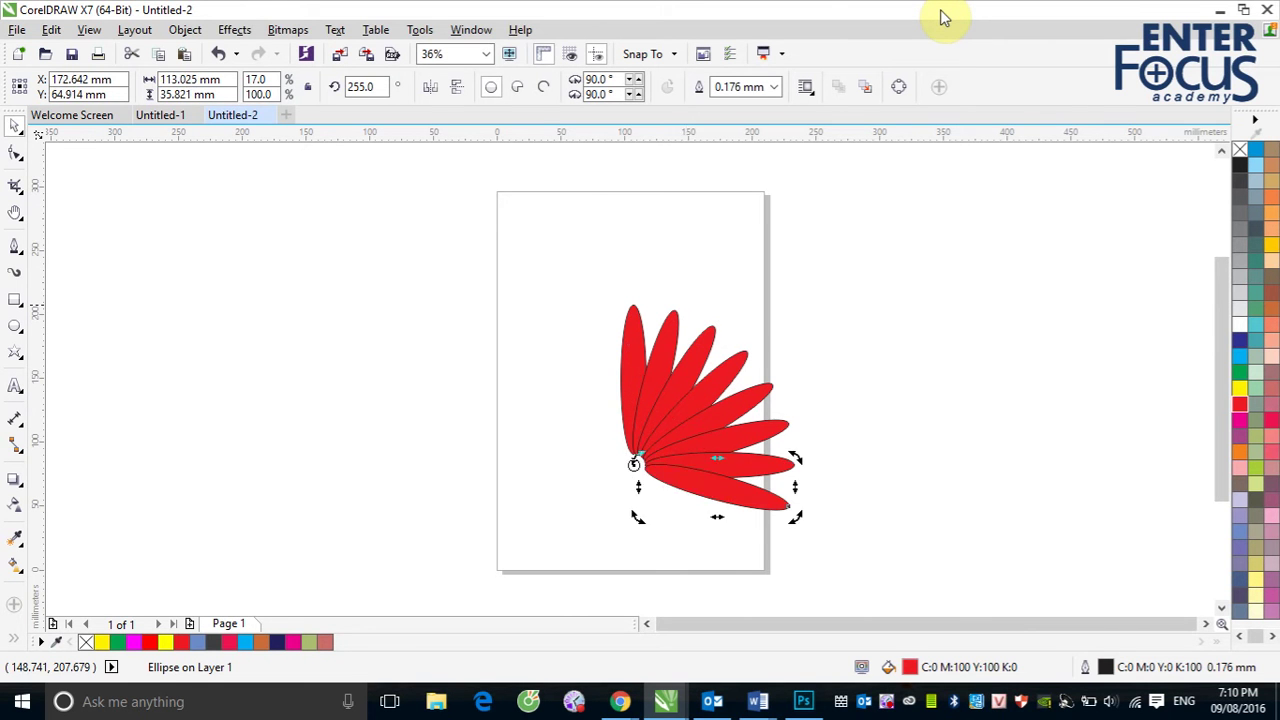
key(ctrl+d)
key(ctrl+d)
key(ctrl+d)
key(ctrl+d)
key(ctrl+d)
key(ctrl+d)
key(ctrl+d)
key(ctrl+d)
key(ctrl+d)
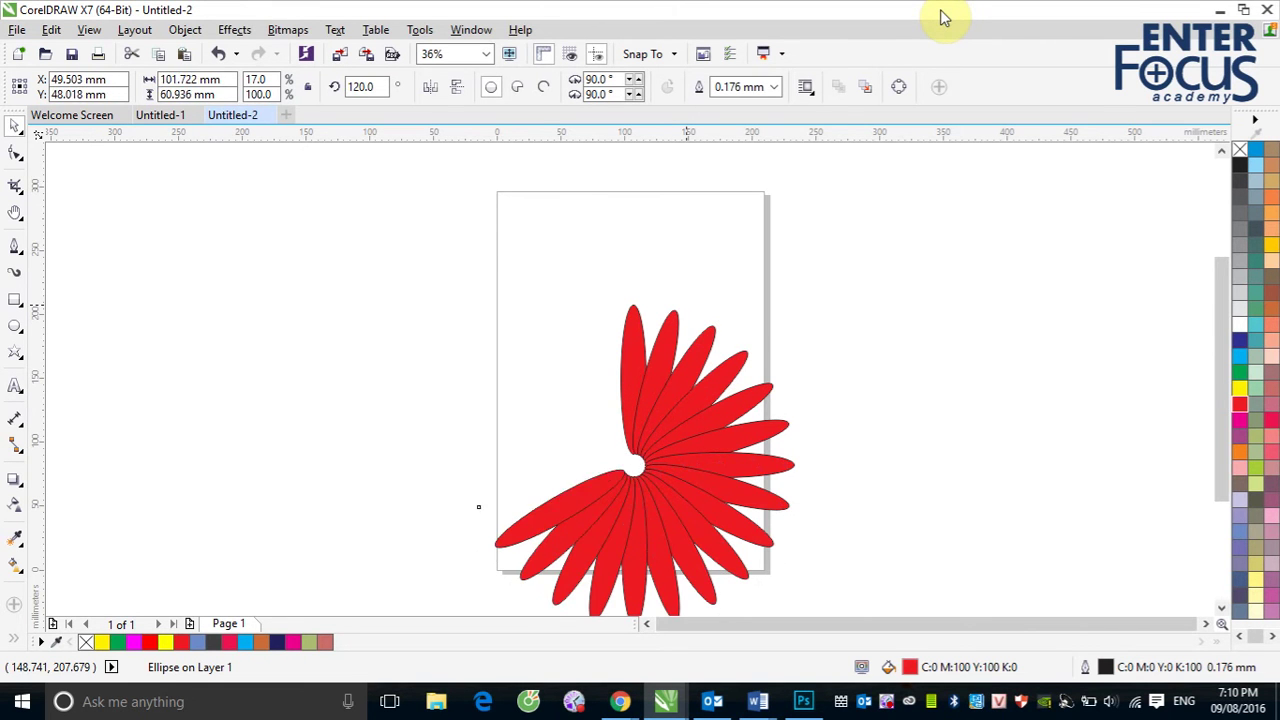
key(ctrl+d)
key(ctrl+d)
key(ctrl+d)
key(ctrl+d)
key(ctrl+d)
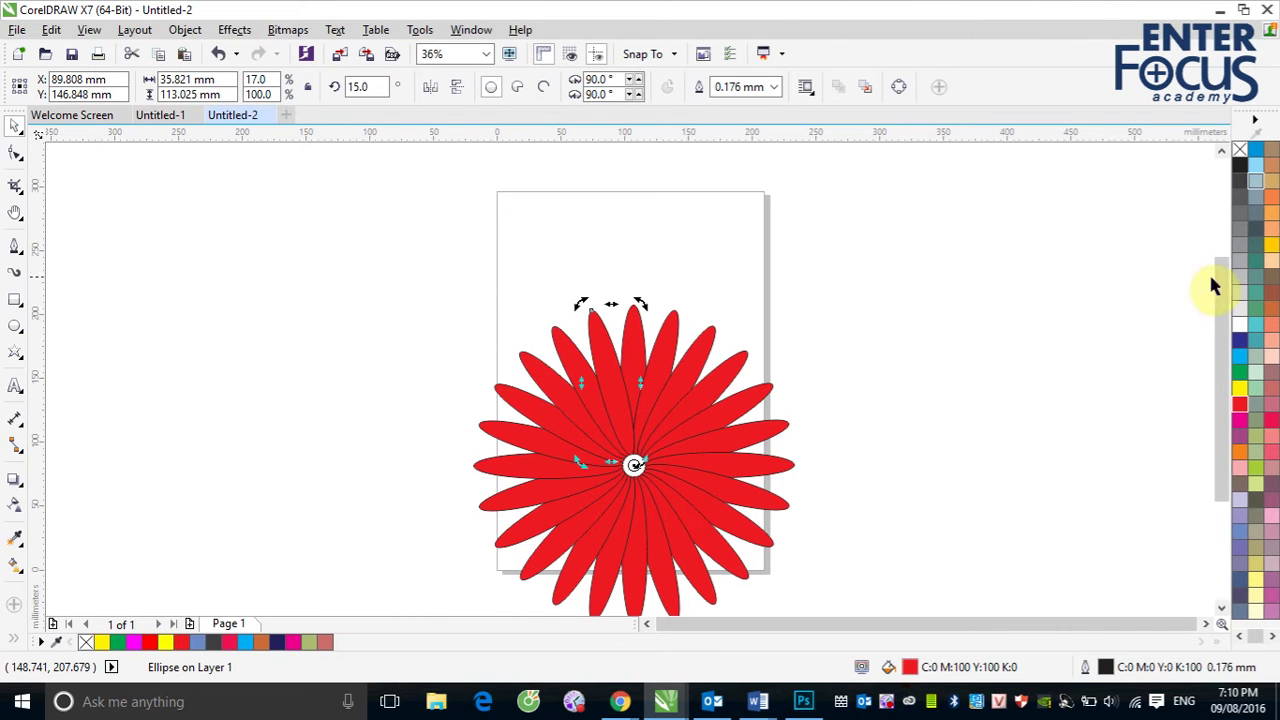
Group all the petals into one flower and shrink it proportionally to about 80 mm across
drag(1222, 283, 1223, 310)
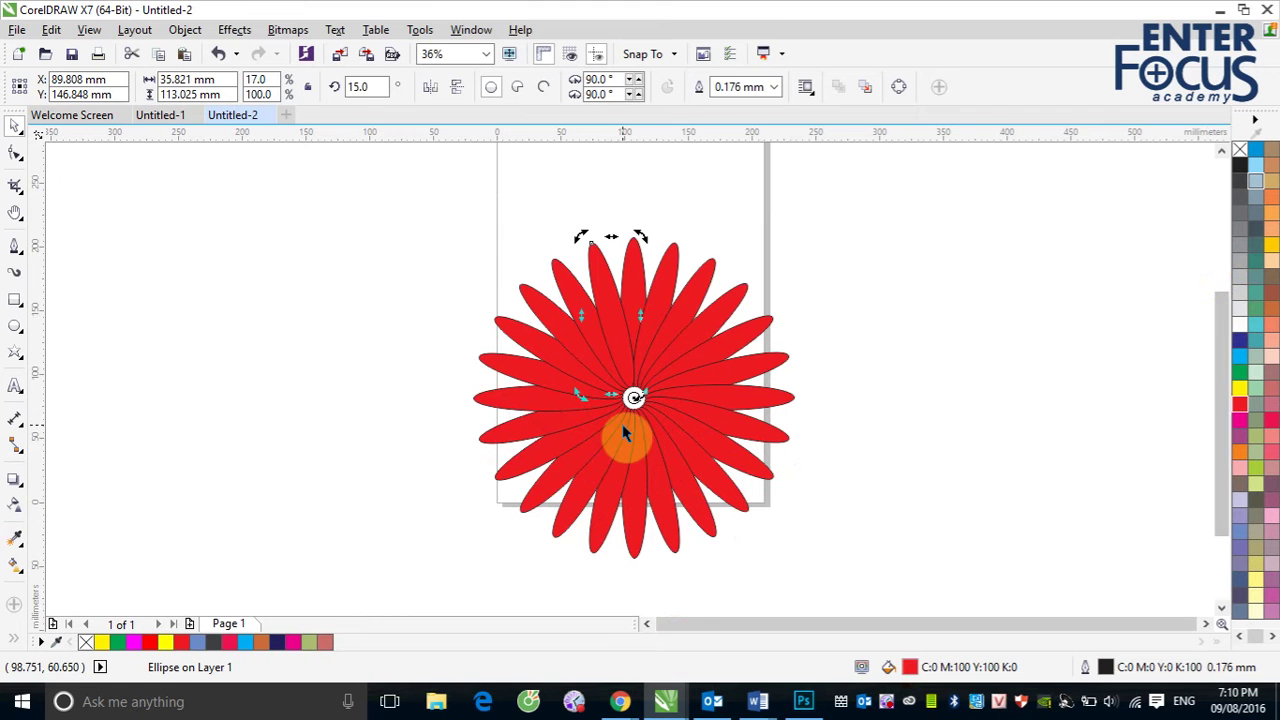
drag(527, 221, 695, 449)
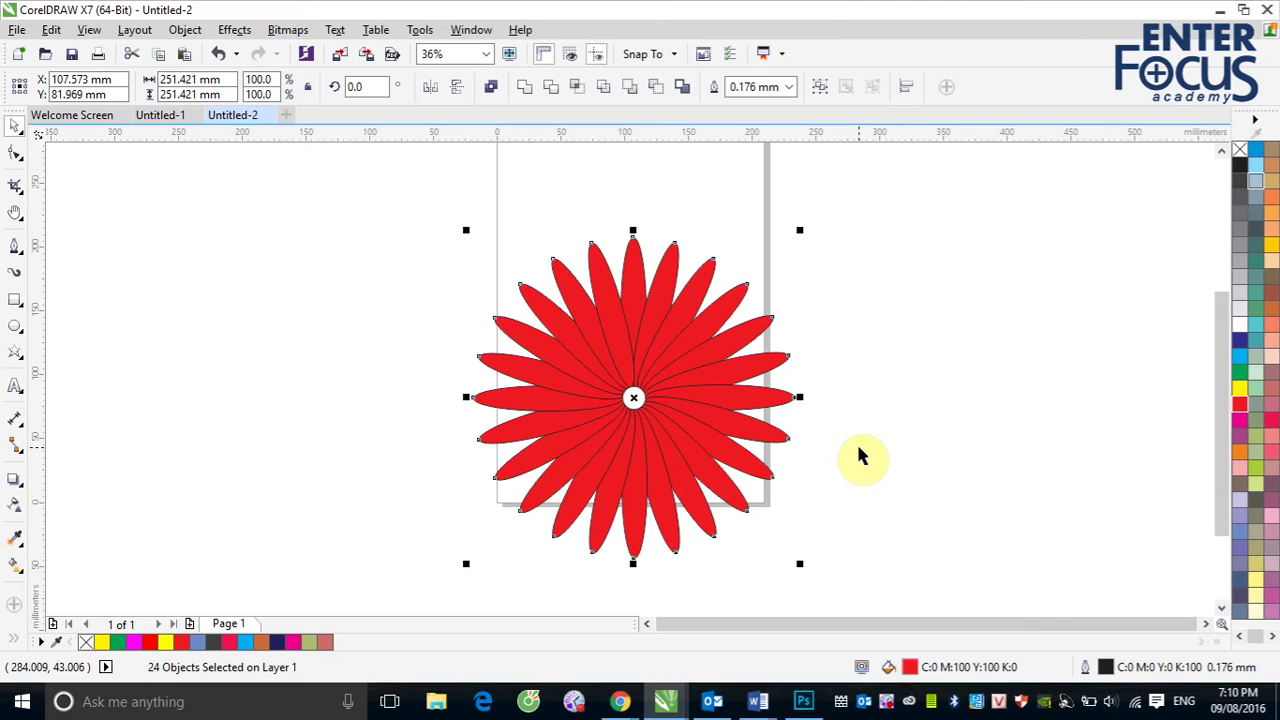
key(ctrl+g)
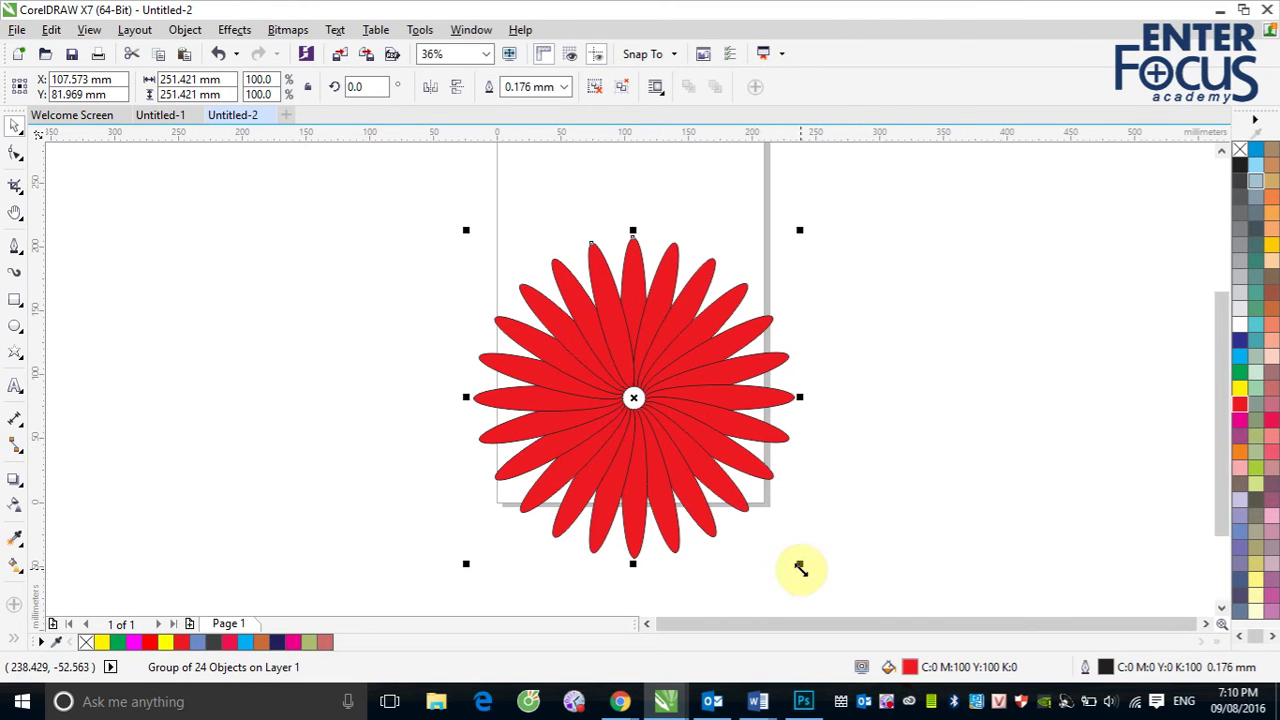
drag(802, 567, 638, 302)
Place a copy of the flower overlapping the original's upper right and fill the copy yellow
click(577, 323)
right_click(638, 302)
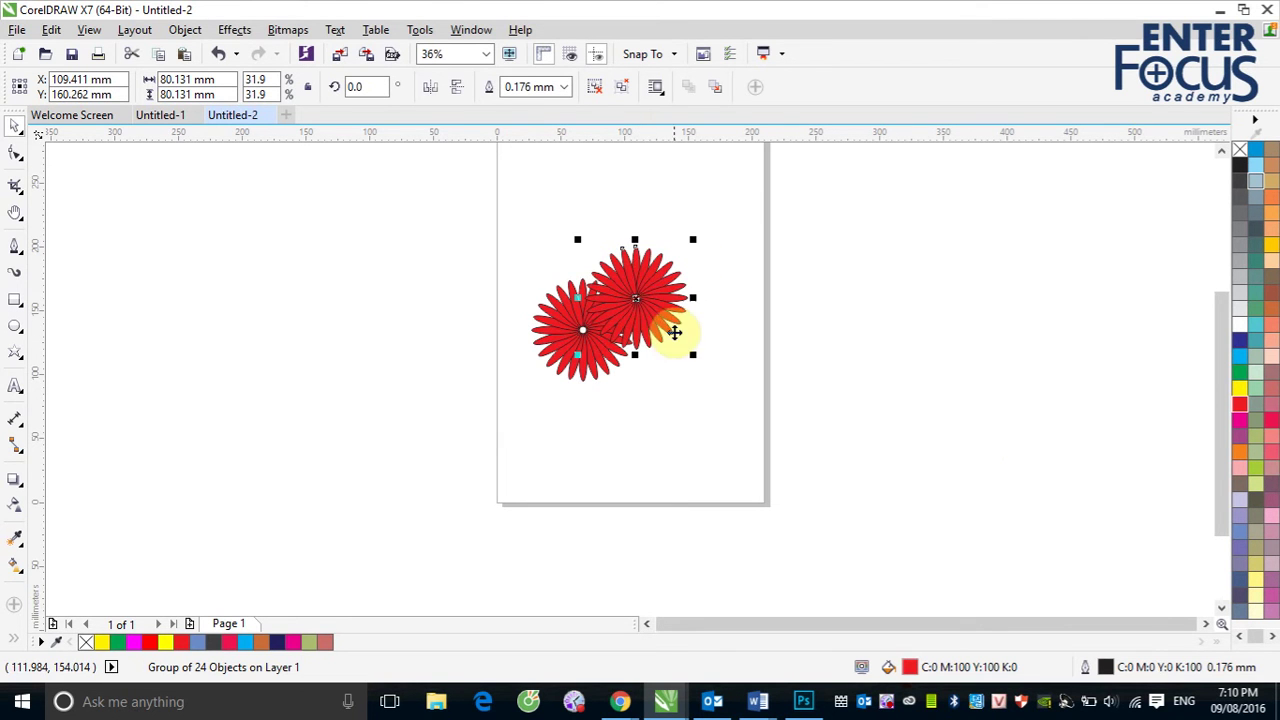
click(1238, 391)
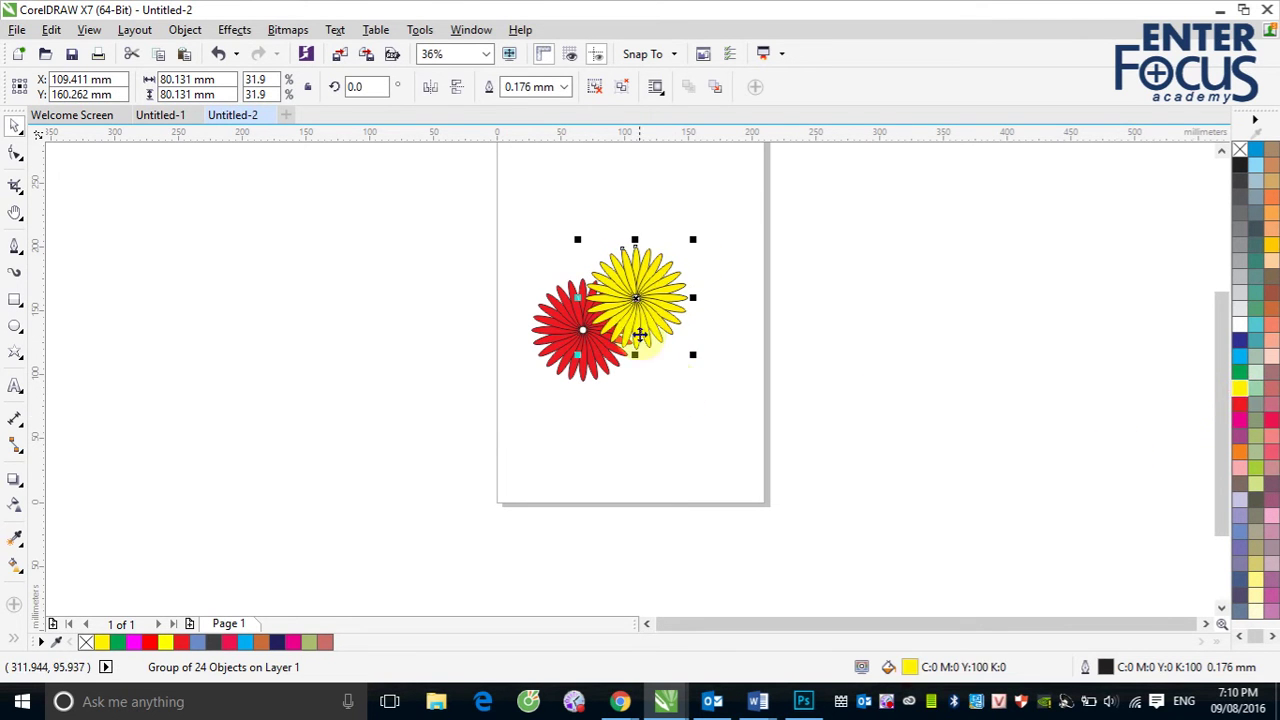
Group the red and yellow flowers and place a copy of the pair overlapping below and to the left
drag(490, 225, 700, 408)
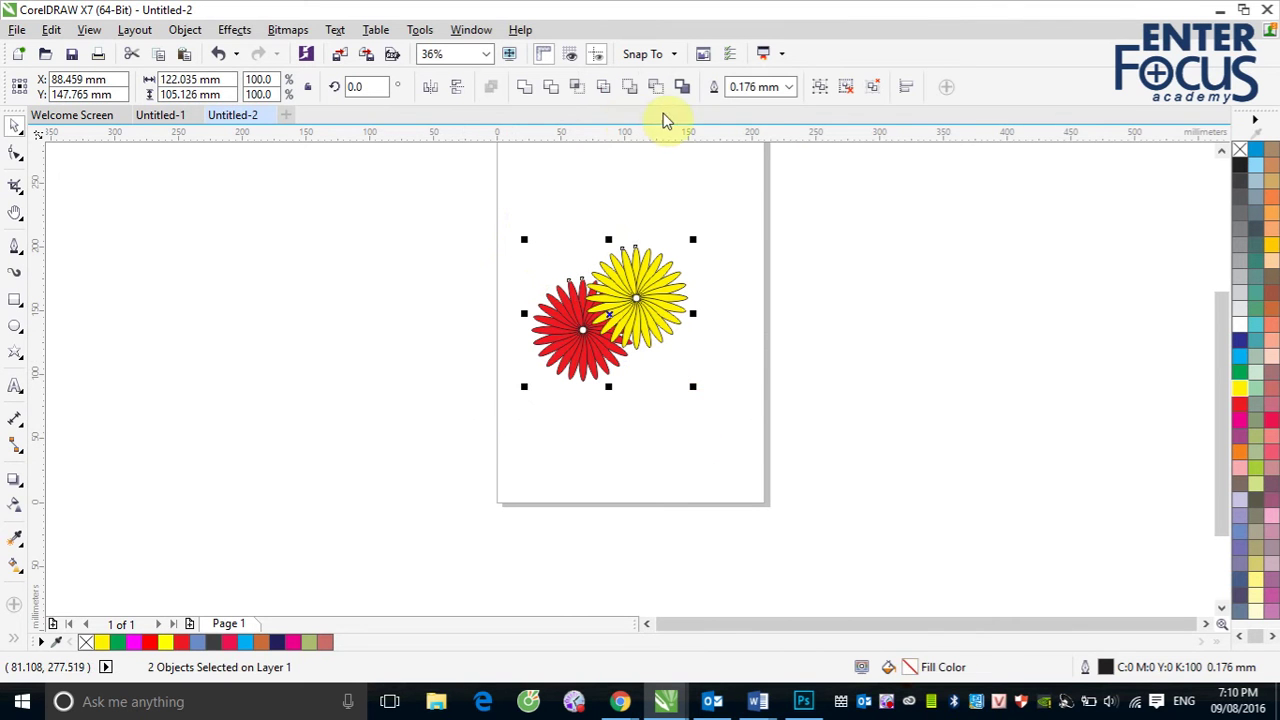
click(818, 86)
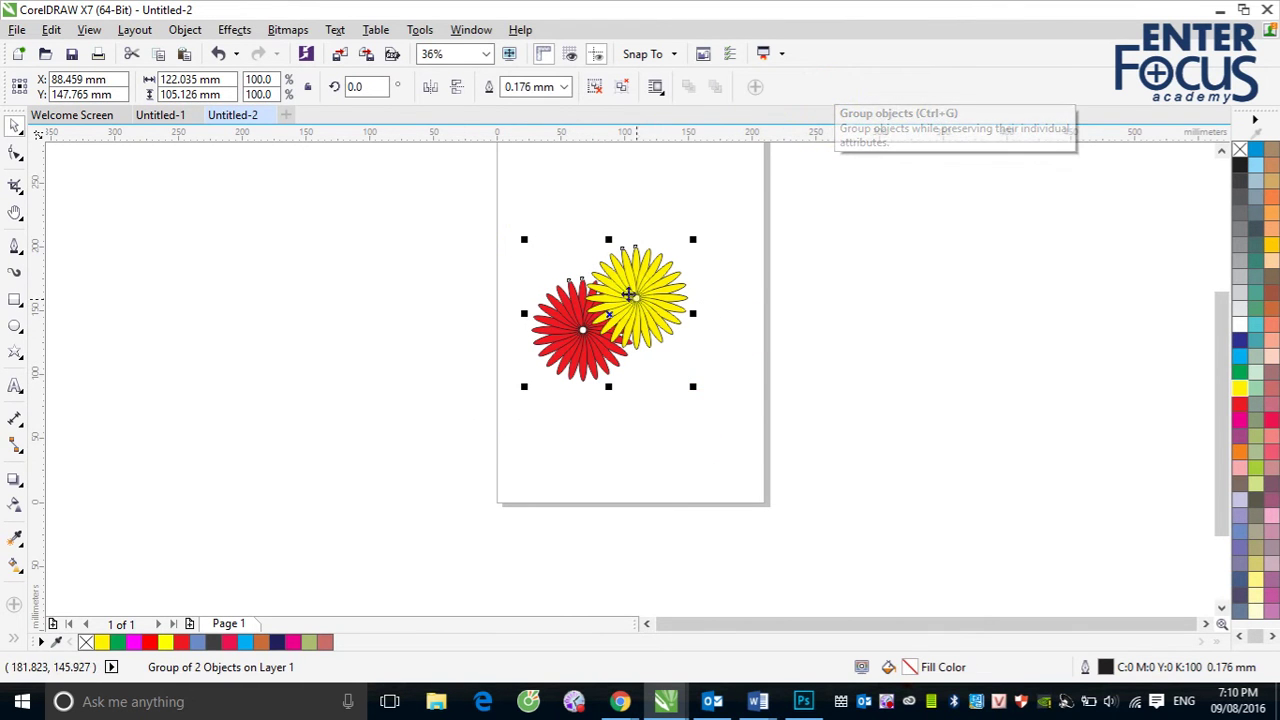
drag(631, 292, 594, 378)
click(820, 420)
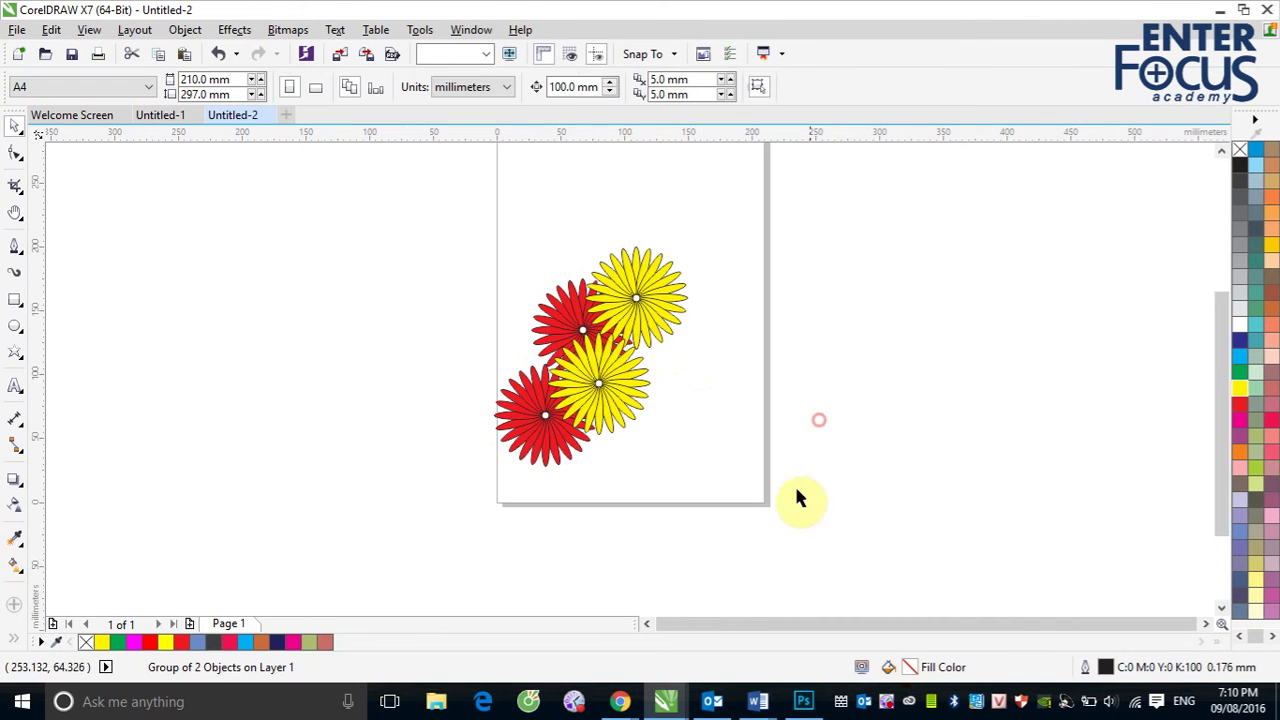
Group the two flower pairs into one nested group and clear the selection
click(455, 232)
drag(455, 232, 818, 502)
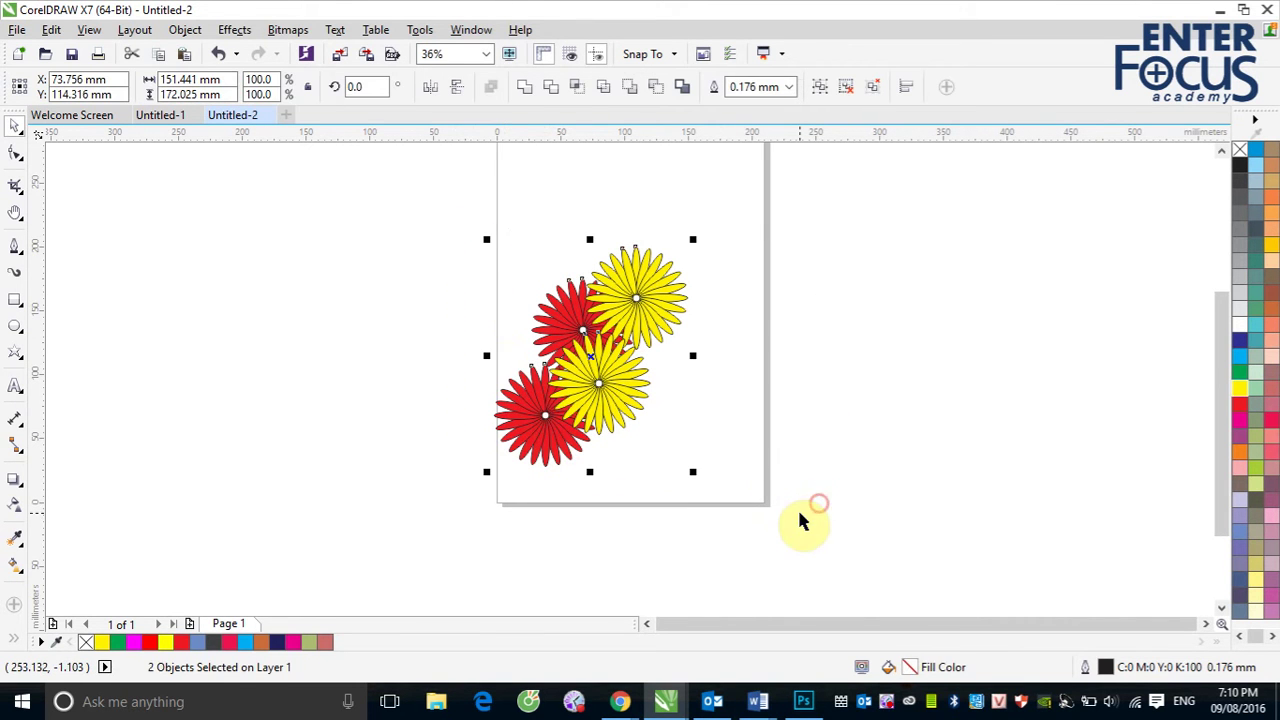
click(818, 89)
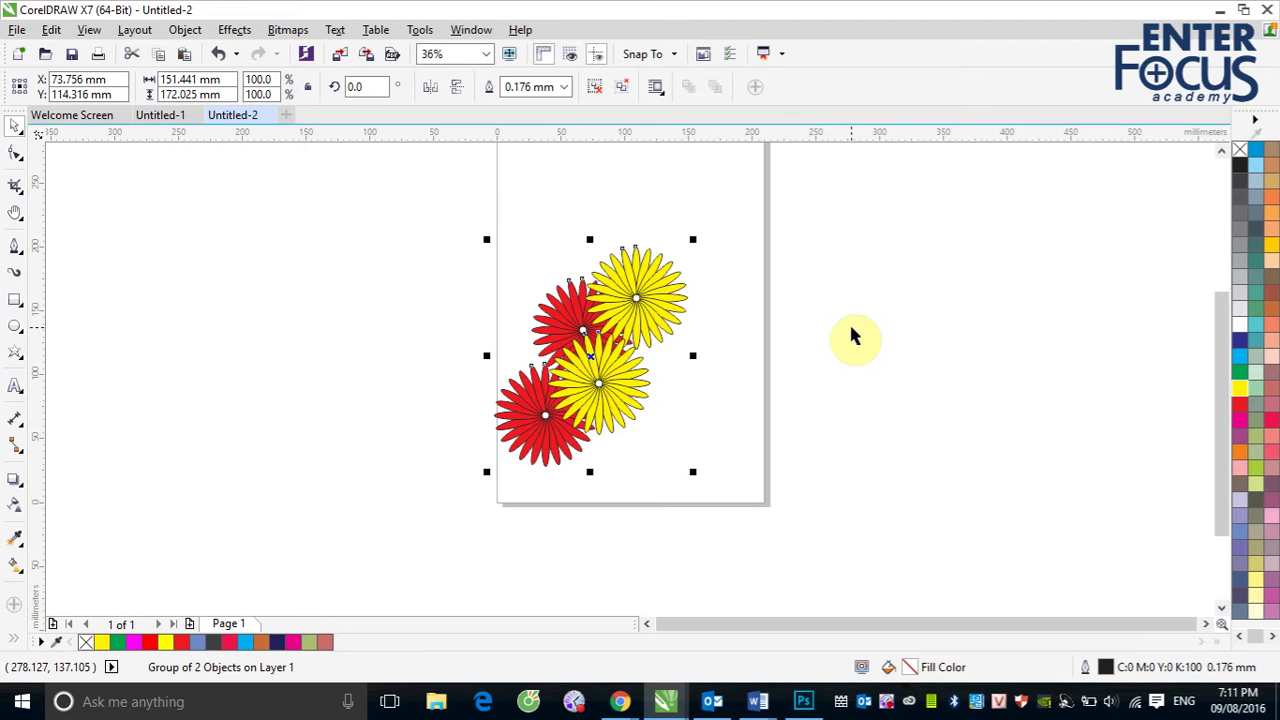
click(777, 266)
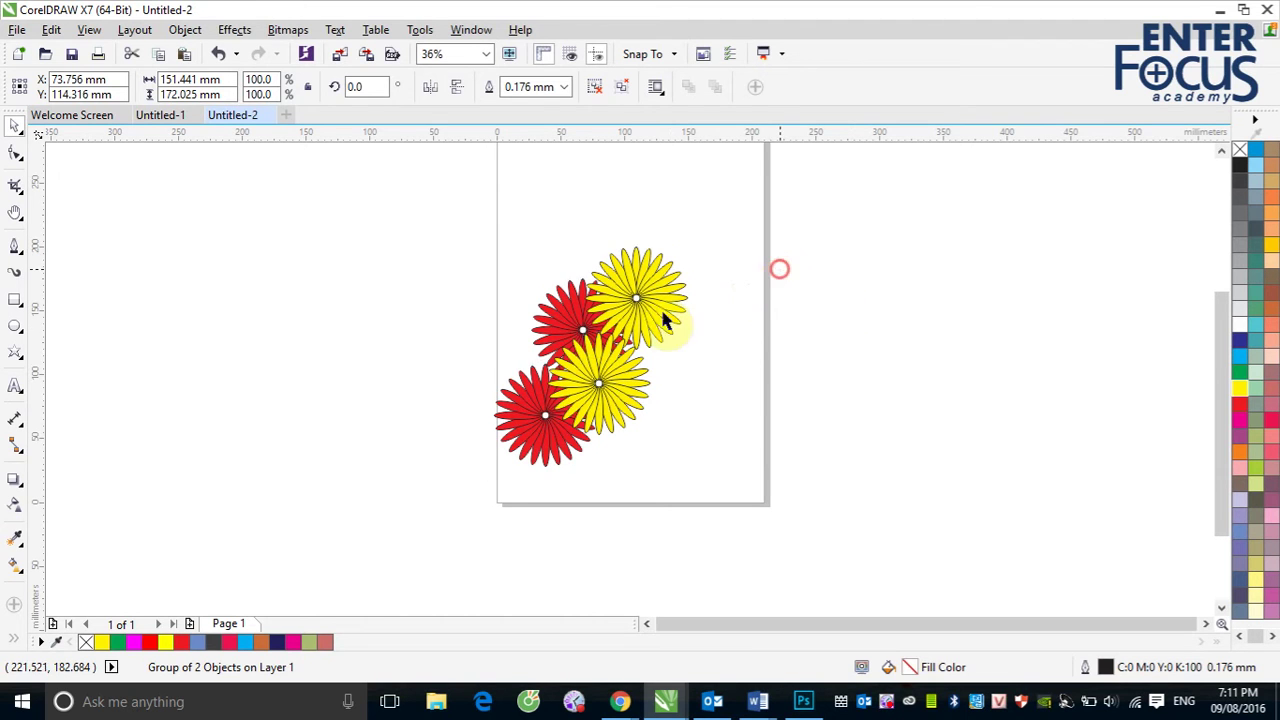
Ungroup the combined group by one level and move the lower flower pair off the page to its left
click(615, 400)
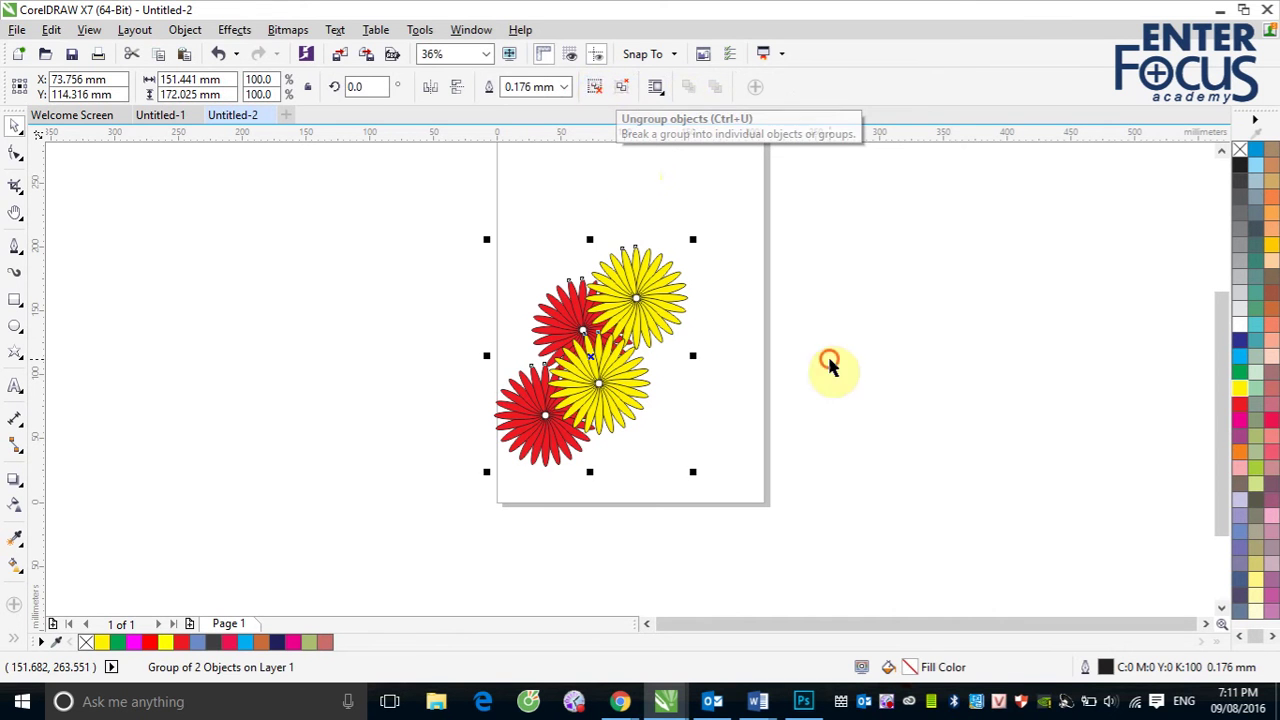
key(ctrl+u)
click(734, 430)
drag(617, 401, 463, 440)
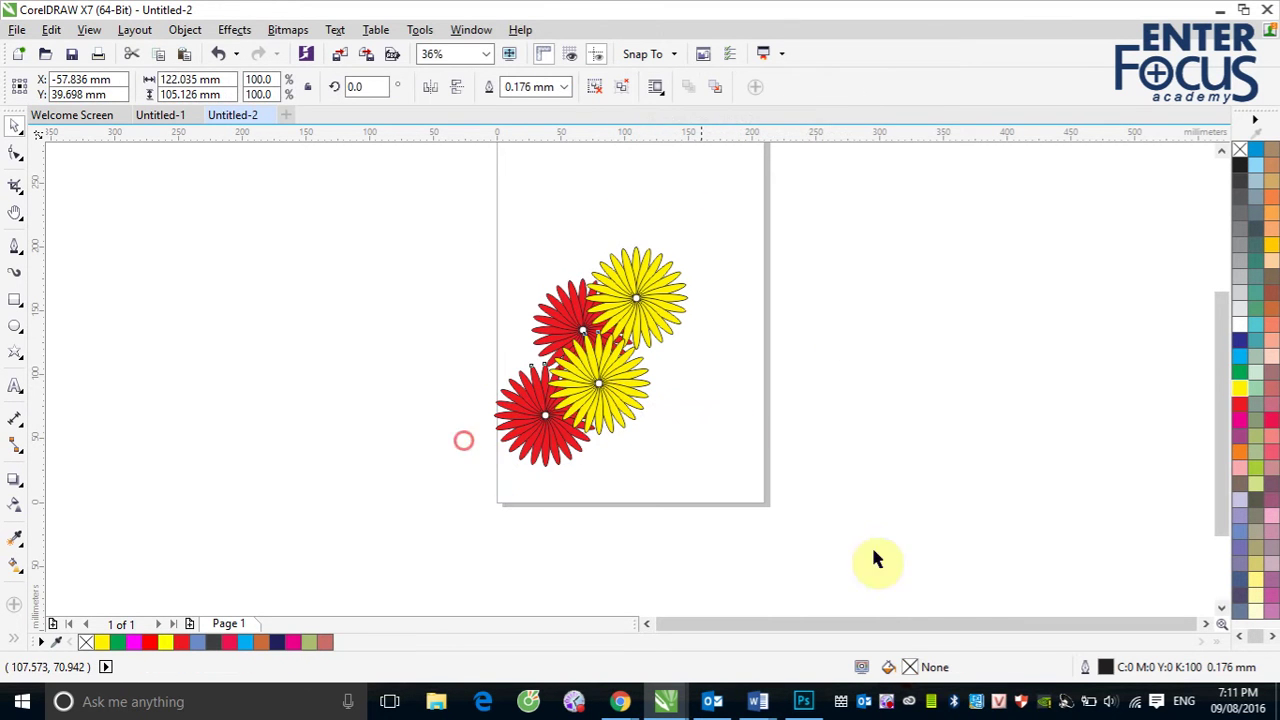
click(637, 413)
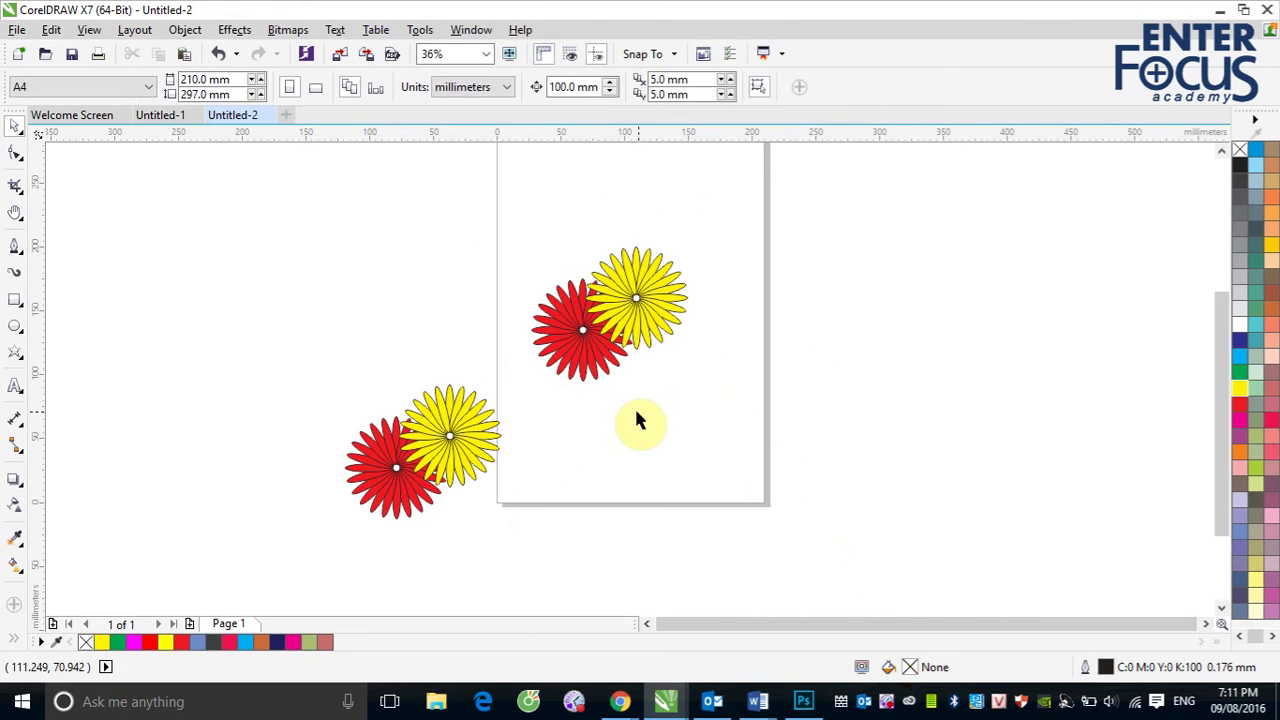
Ungroup the flower pair beside the page and move its yellow flower onto the page's lower edge
click(376, 469)
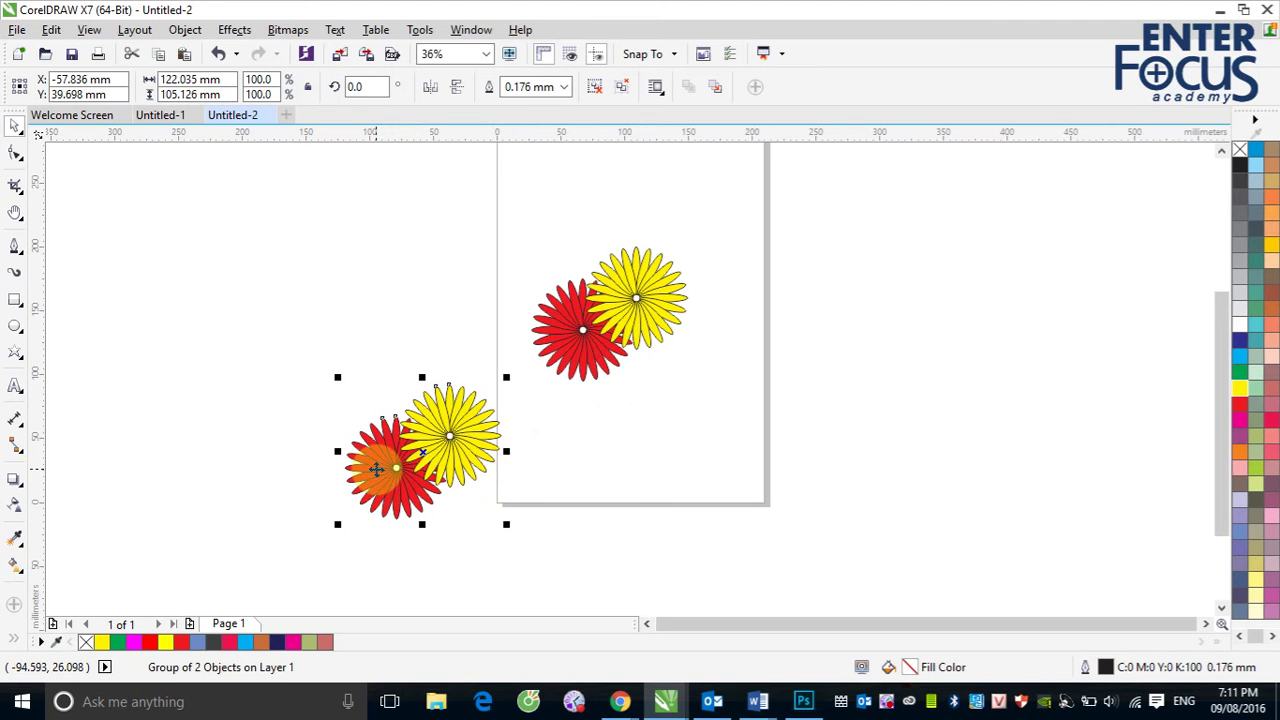
click(597, 92)
click(414, 218)
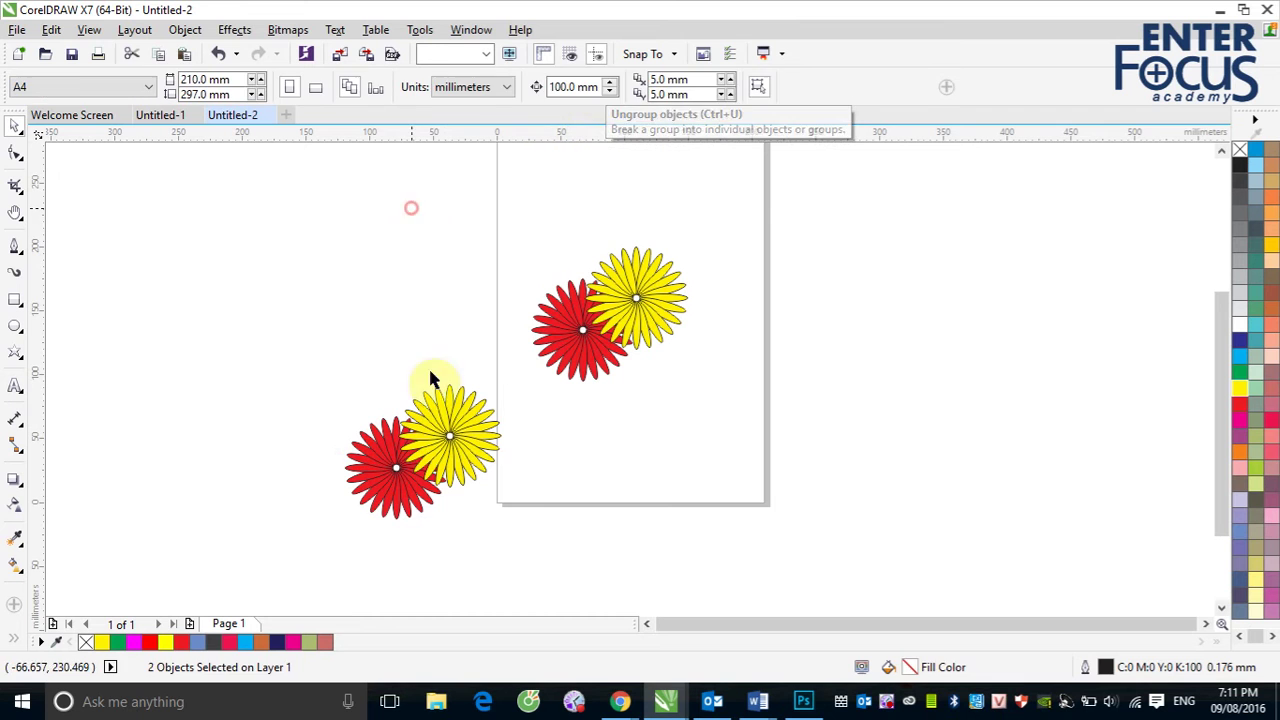
drag(437, 410, 572, 465)
Fill the red flower outside the page with magenta and select the yellow flower on the page's lower edge
click(396, 452)
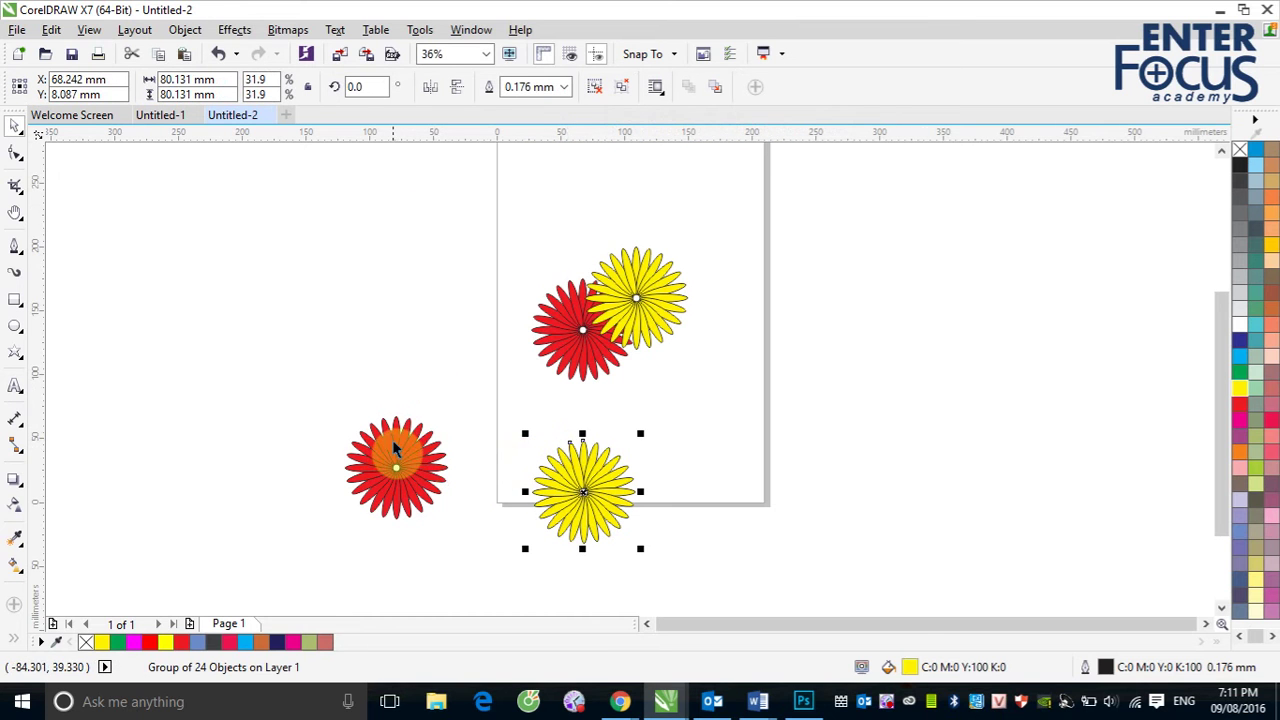
drag(1255, 437, 400, 460)
click(737, 468)
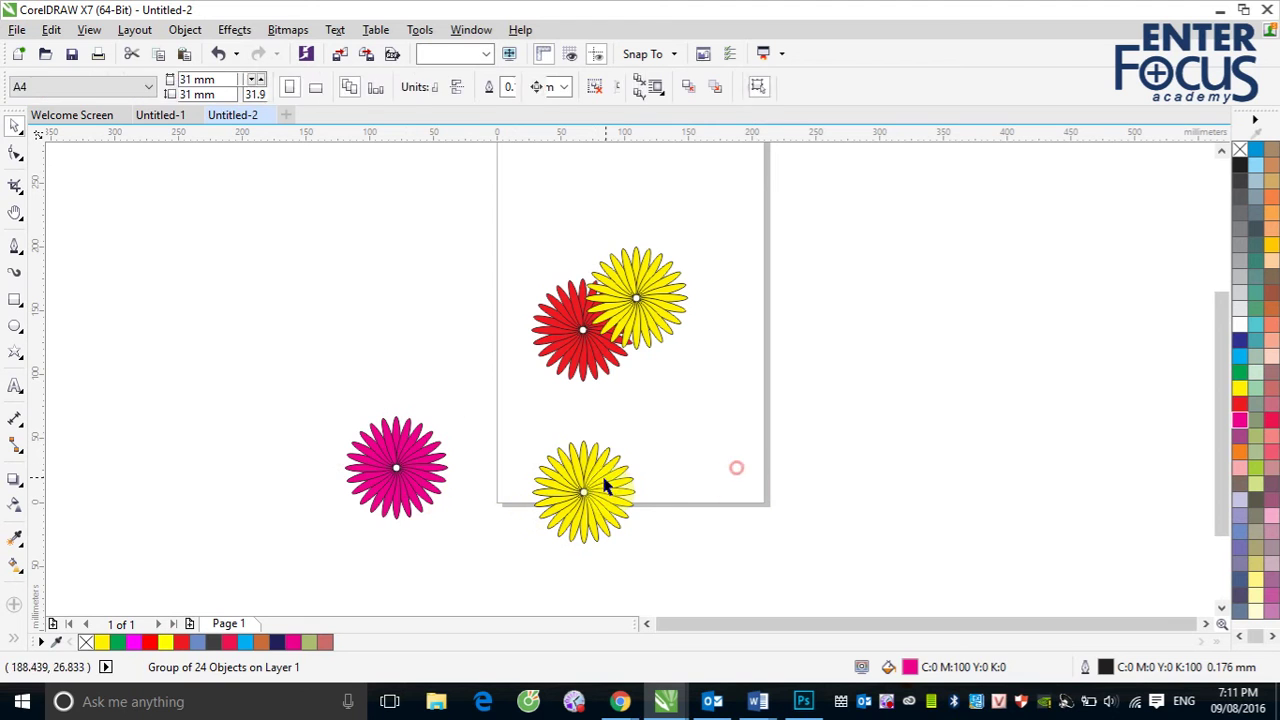
click(604, 486)
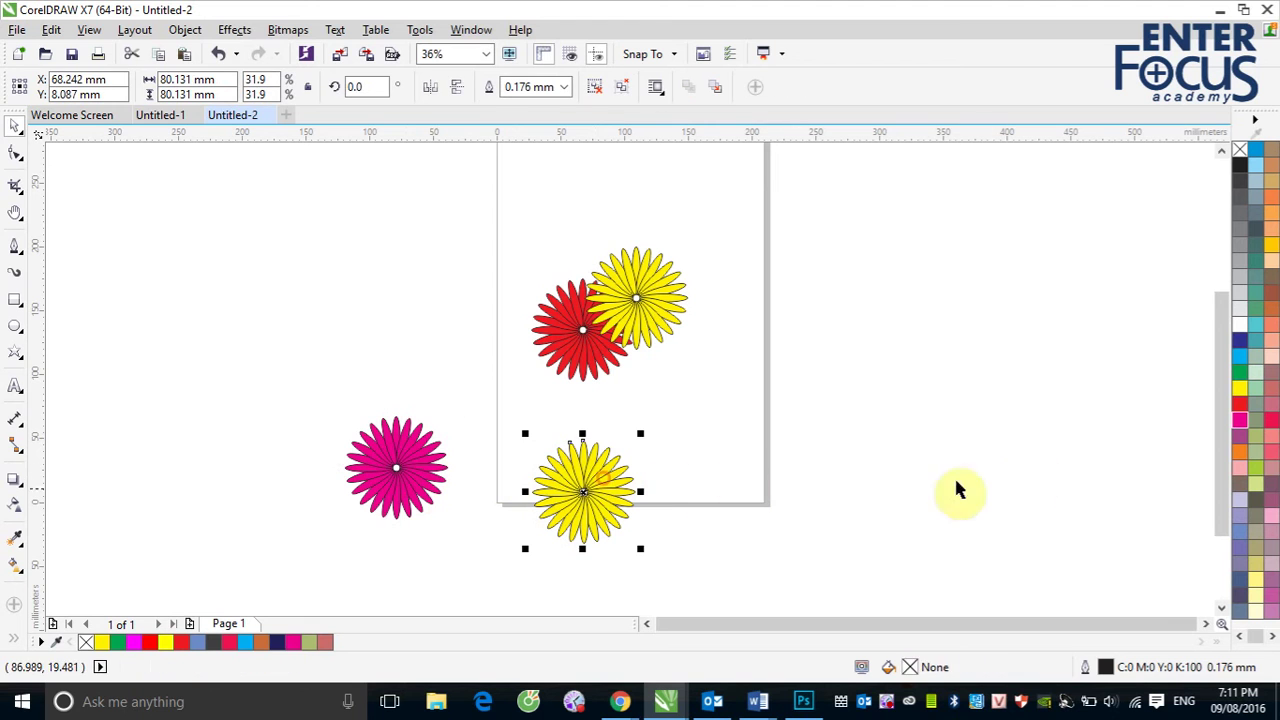
Fill the lower yellow flower with green and move the magenta and green flowers side by side below the red and yellow pair
click(1240, 372)
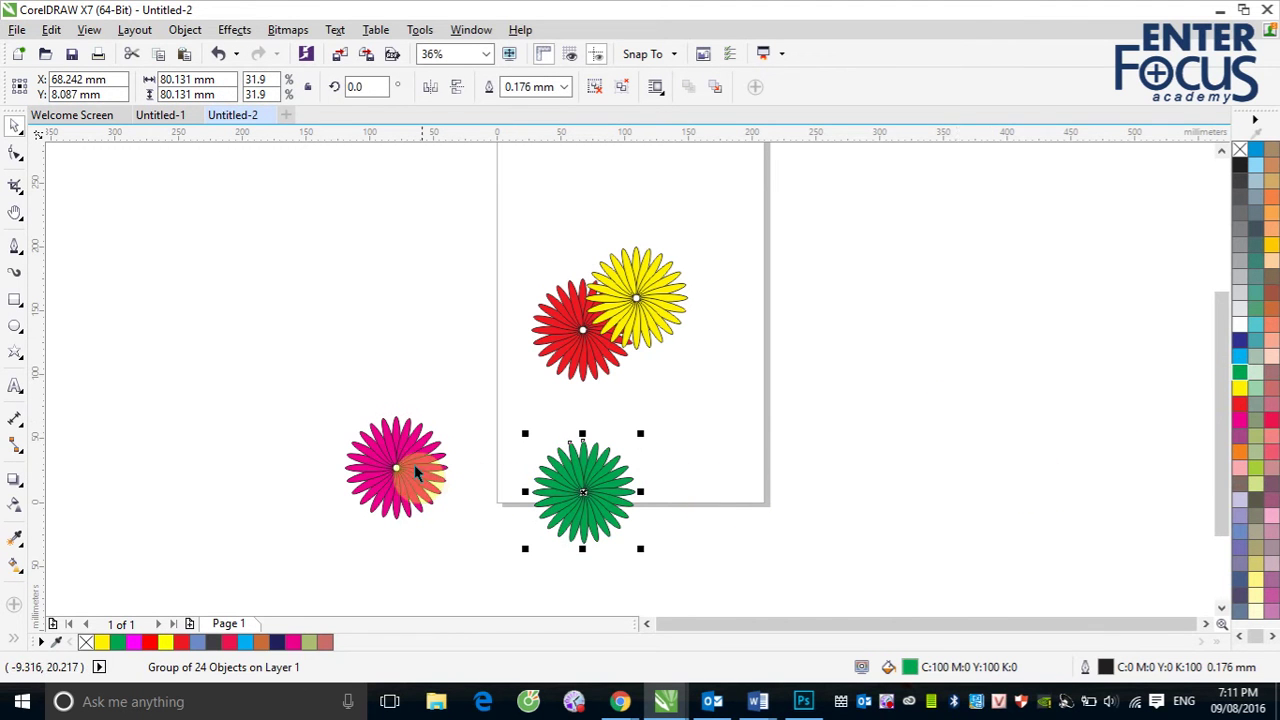
drag(409, 466, 598, 378)
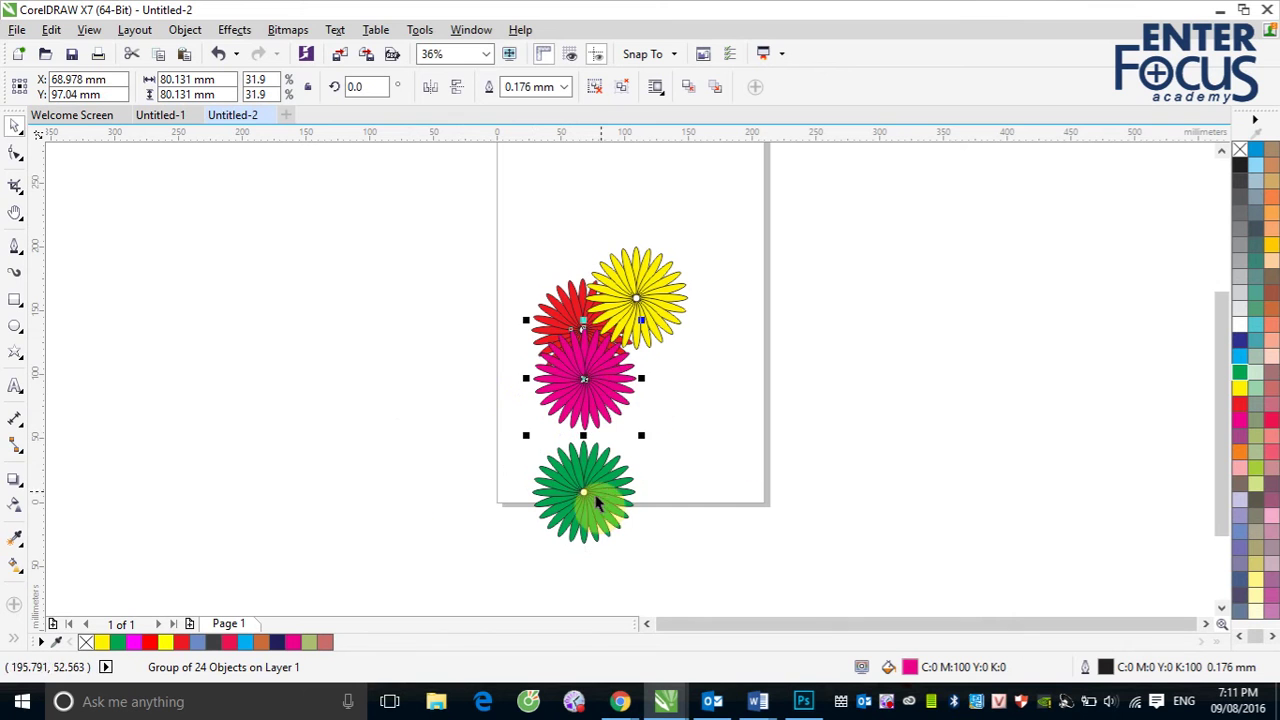
drag(591, 491, 660, 397)
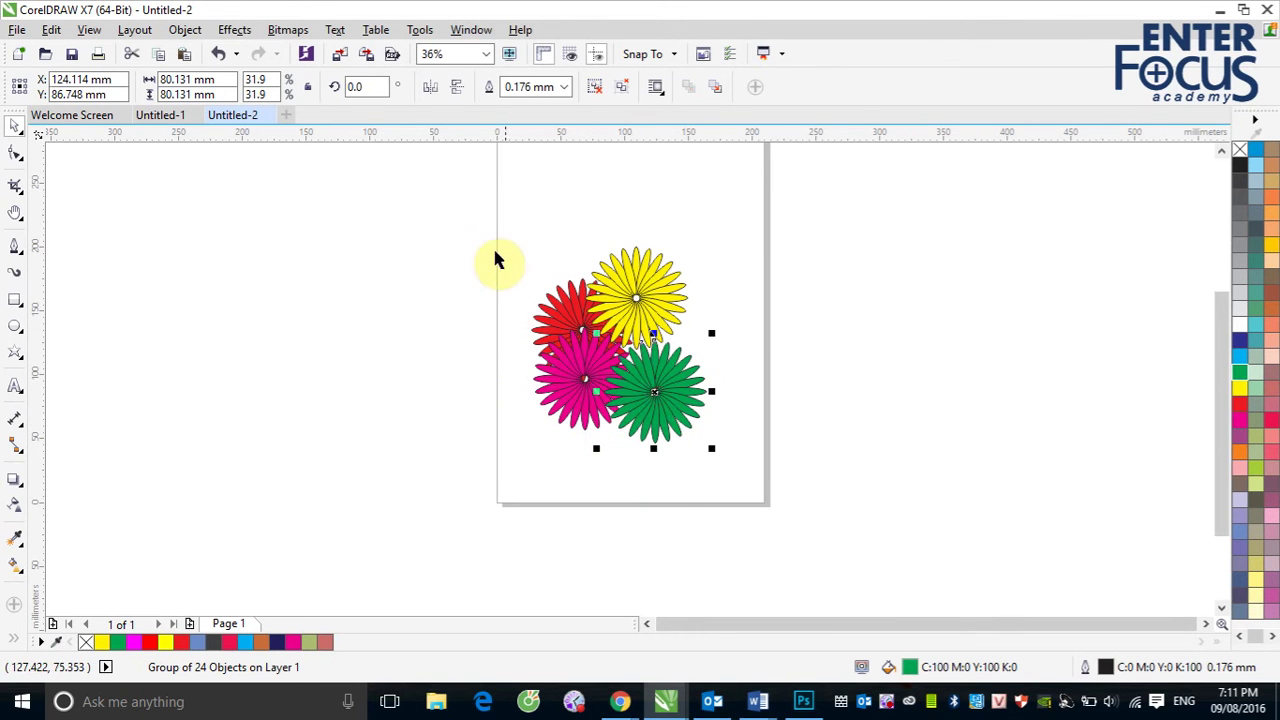
Group all four flowers into one nested group and clear the selection
drag(491, 246, 768, 477)
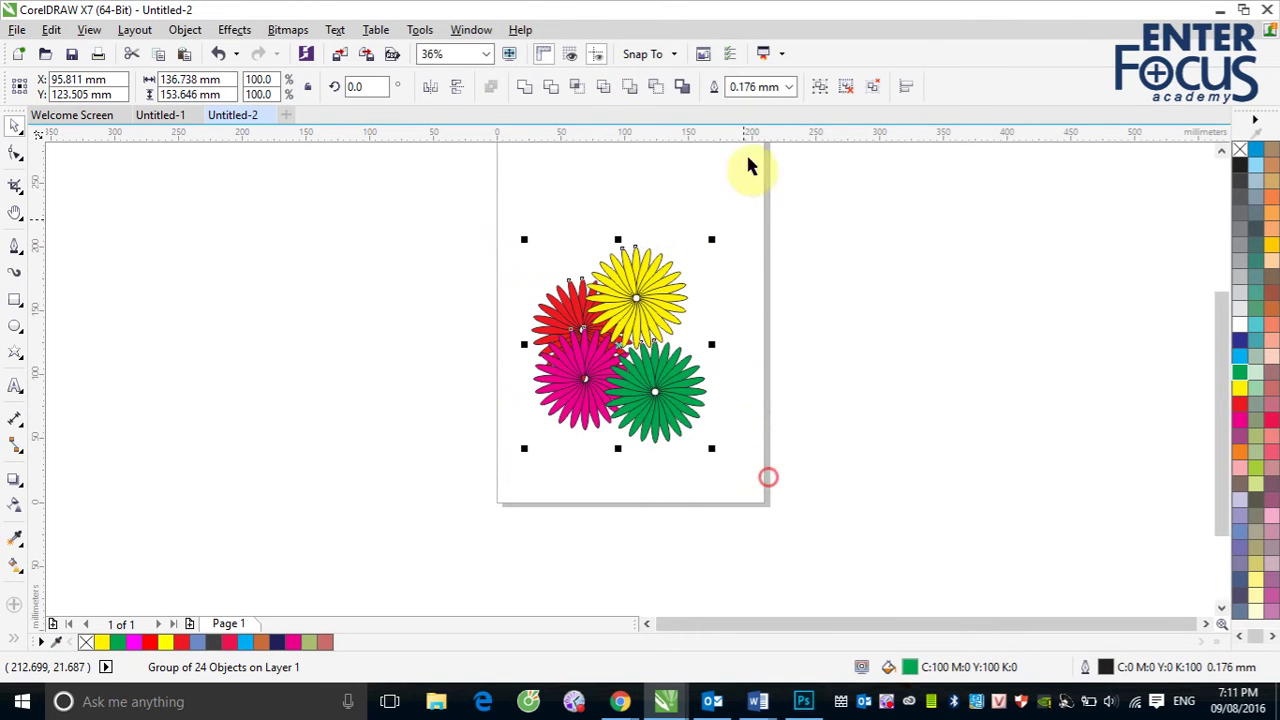
click(820, 86)
click(881, 350)
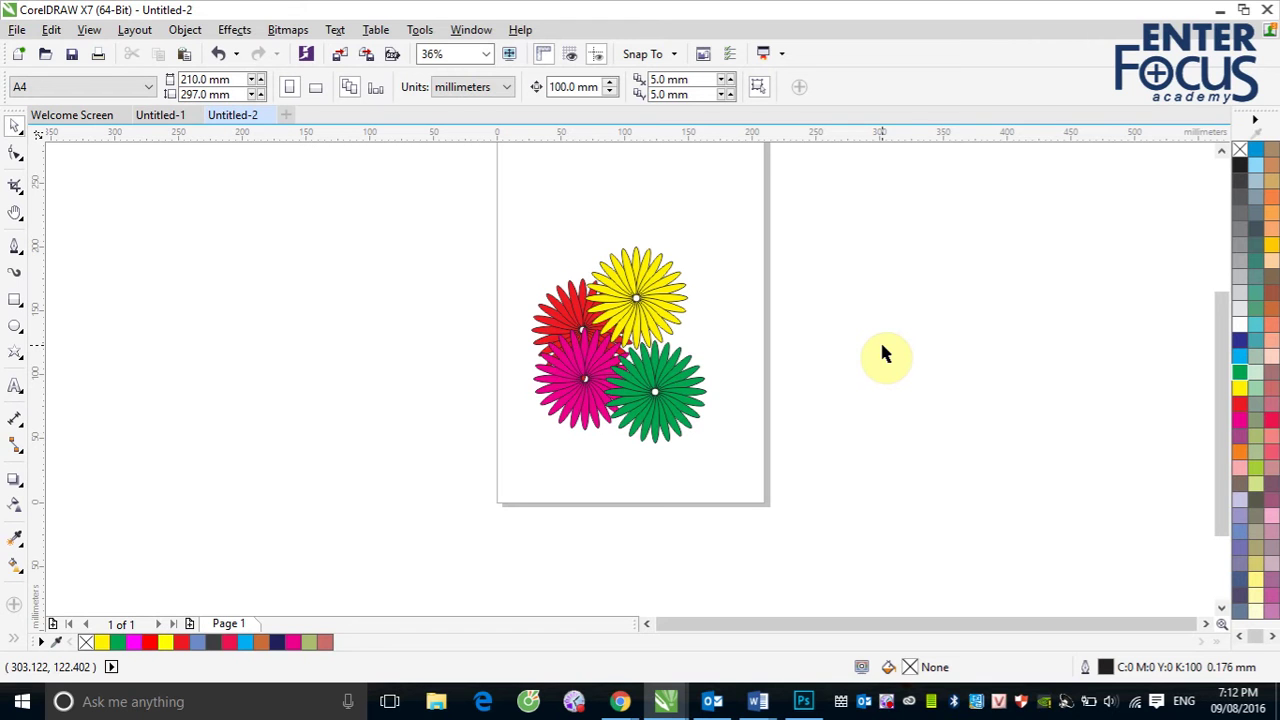
Select only the red and yellow flower pair inside the group, move it over the page's left edge and clear the selection
key(z)
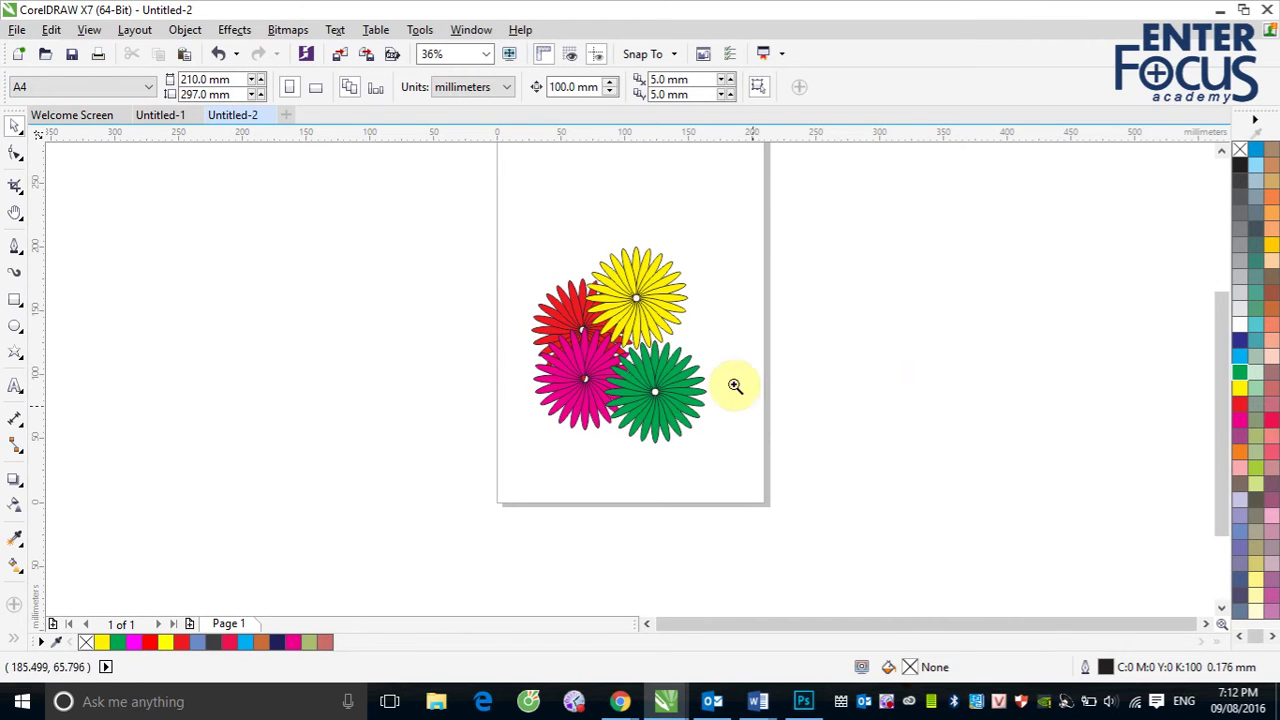
drag(502, 236, 710, 456)
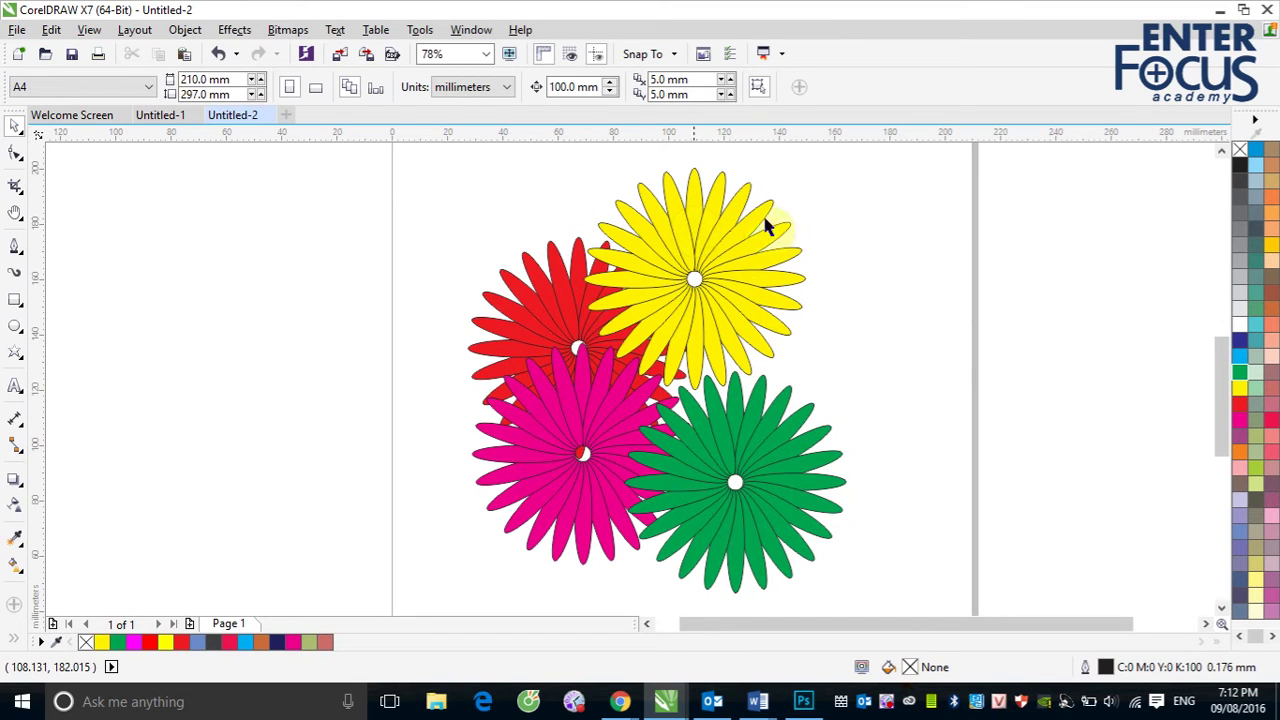
ctrl+click(728, 247)
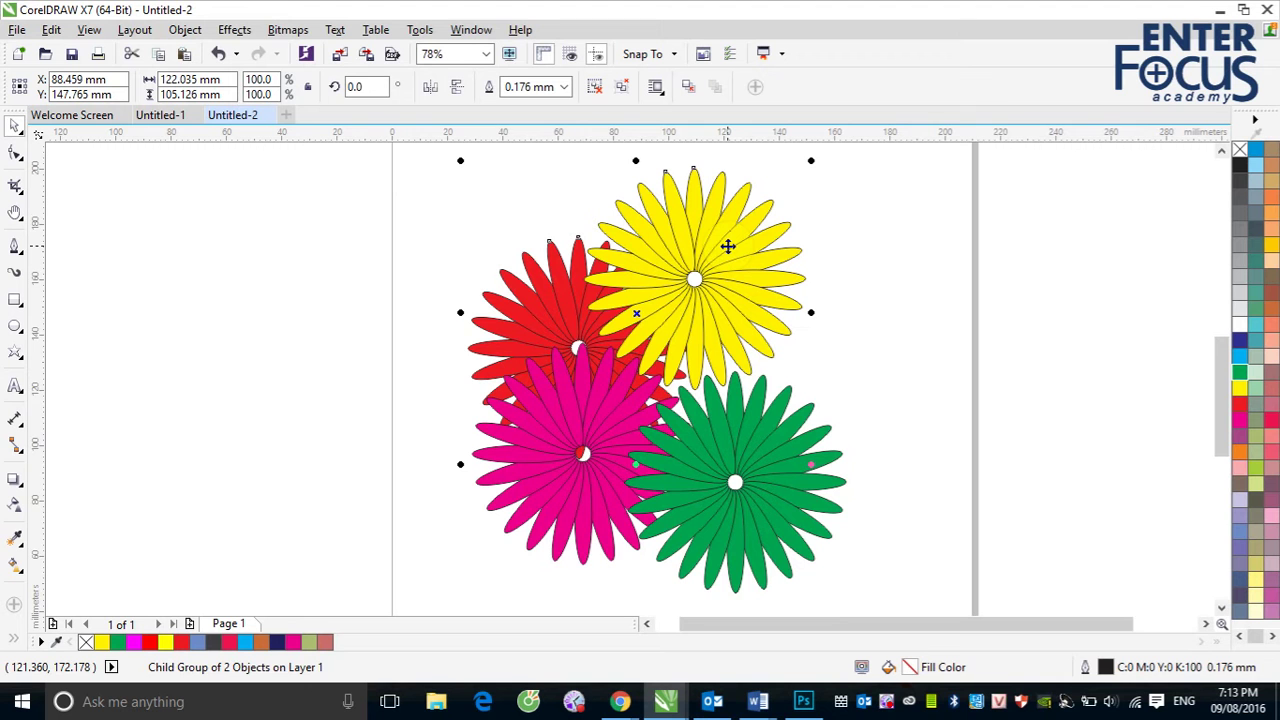
drag(727, 246, 329, 234)
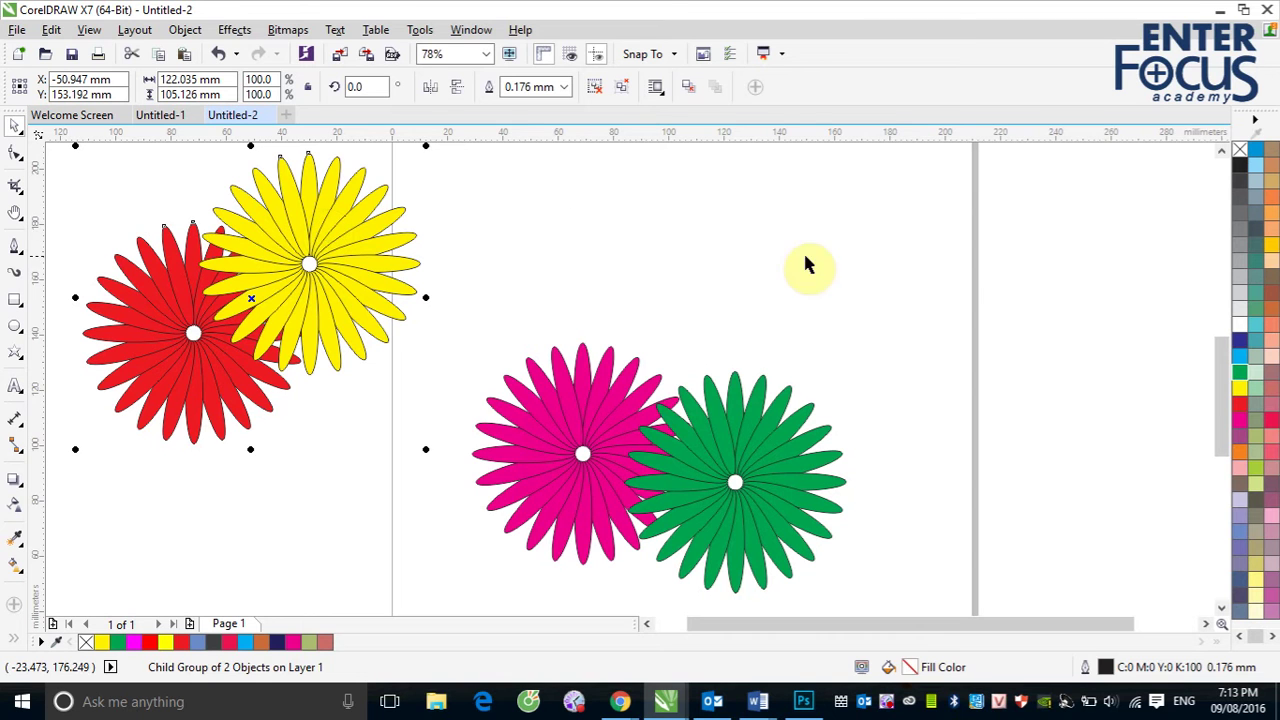
click(1104, 268)
Try moving the whole nested group to the right, undo the move and clear the selection
click(614, 447)
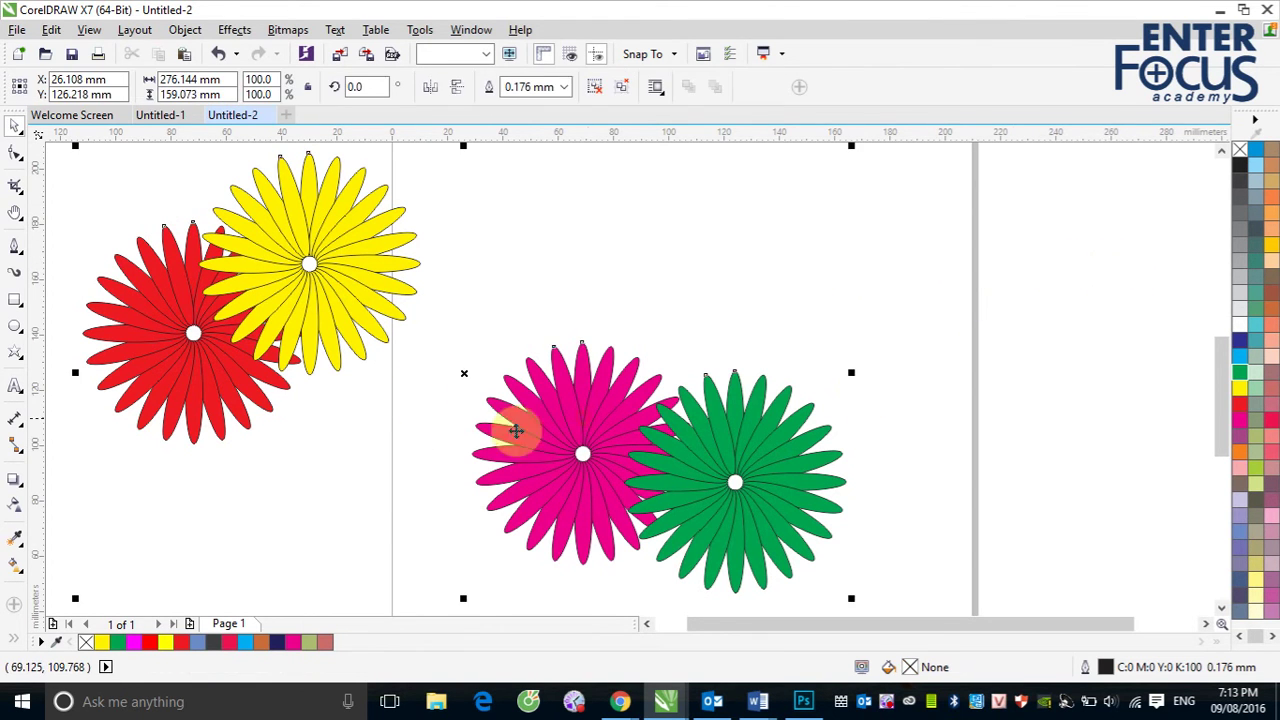
drag(314, 286, 774, 327)
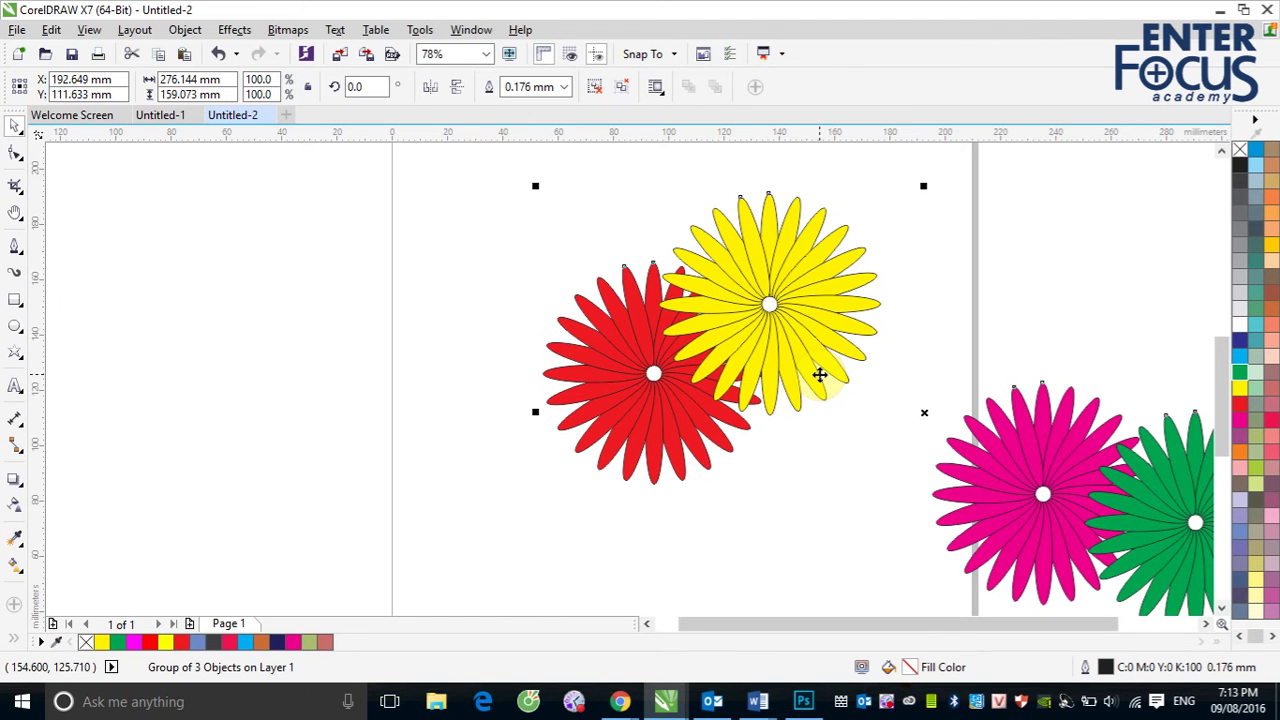
key(ctrl+z)
click(934, 280)
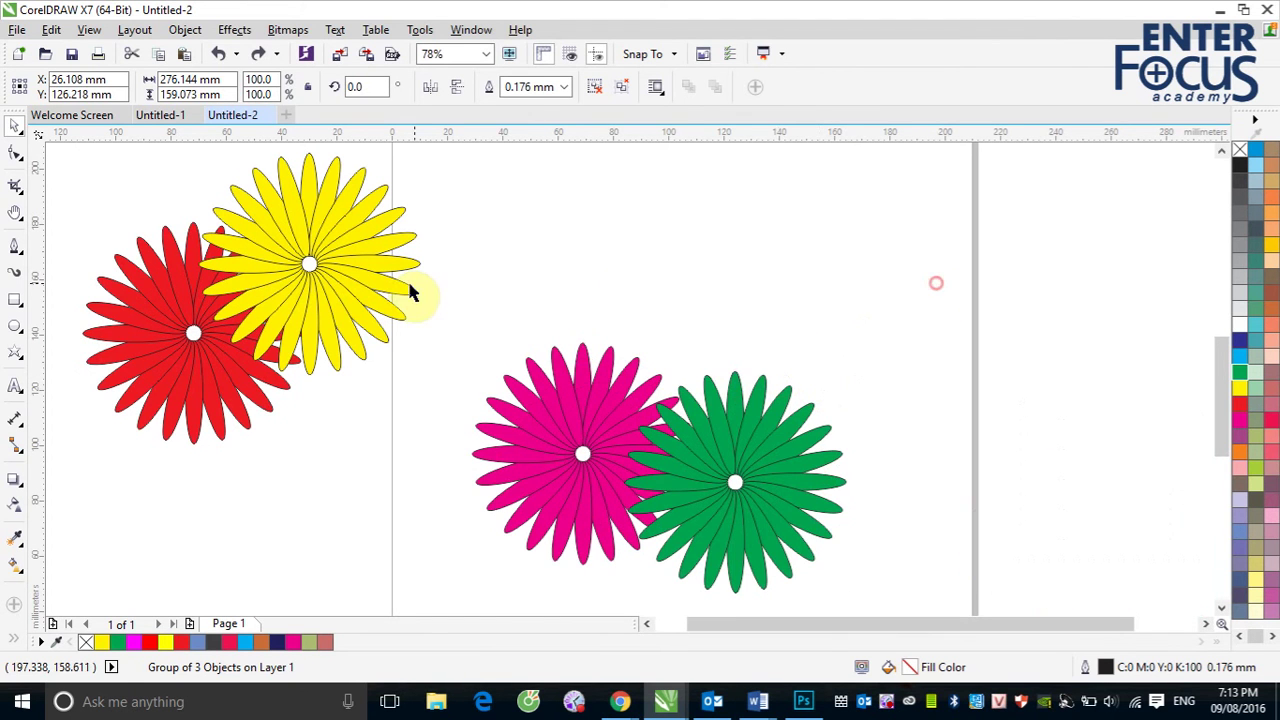
Select the red and yellow pair inside the group and move it across the page and back to the page's left edge
click(382, 293)
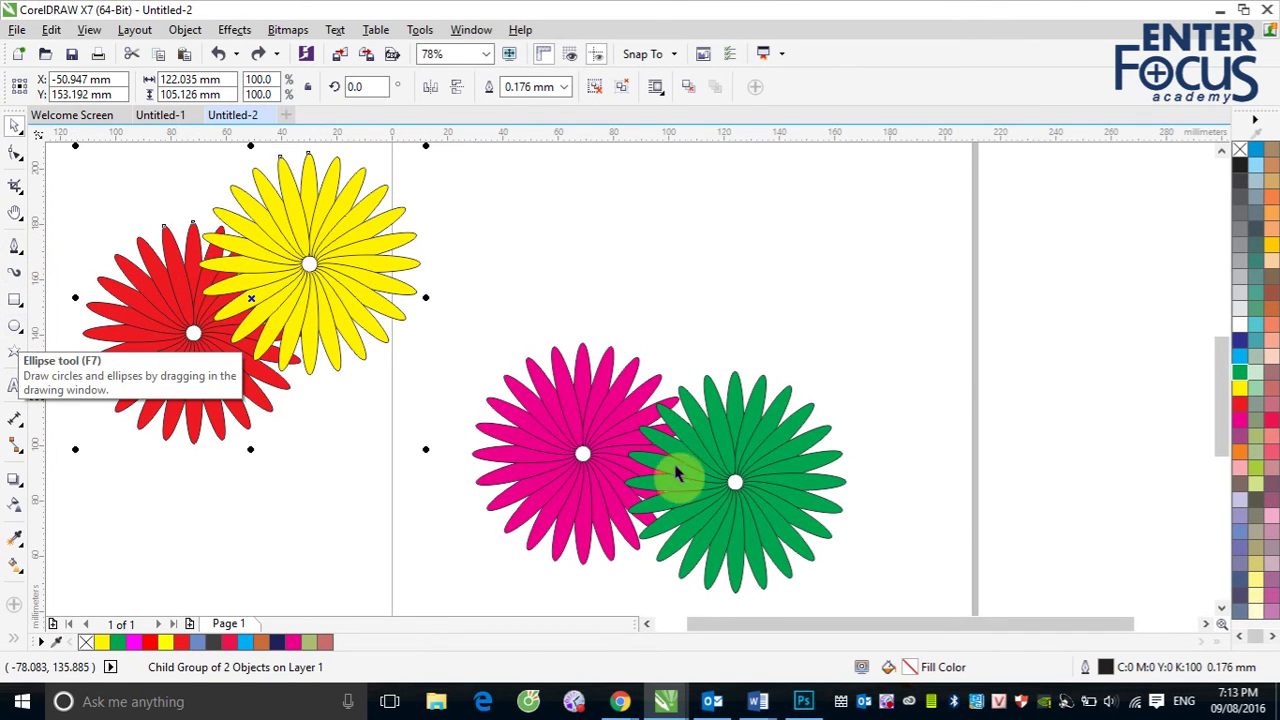
drag(341, 304, 955, 294)
drag(897, 297, 351, 333)
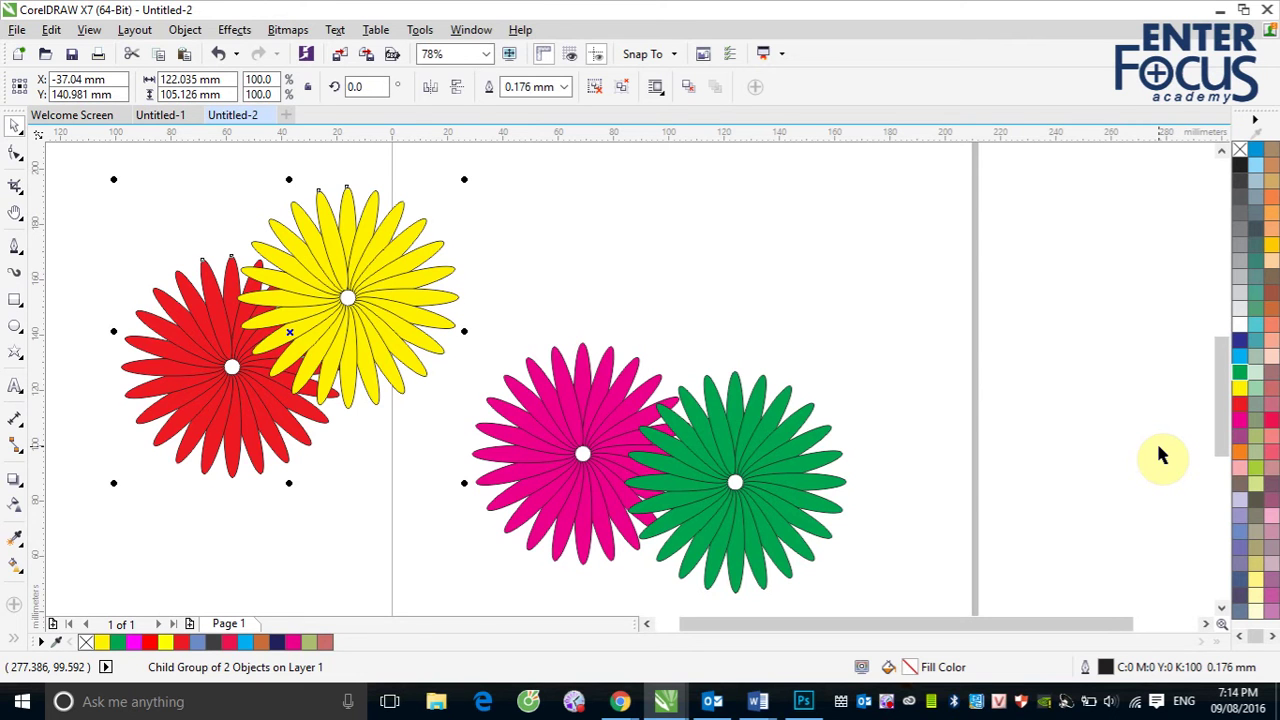
Select only the yellow flower within its pair, shift it slightly to the right and fill it with Cyan
ctrl+click(391, 224)
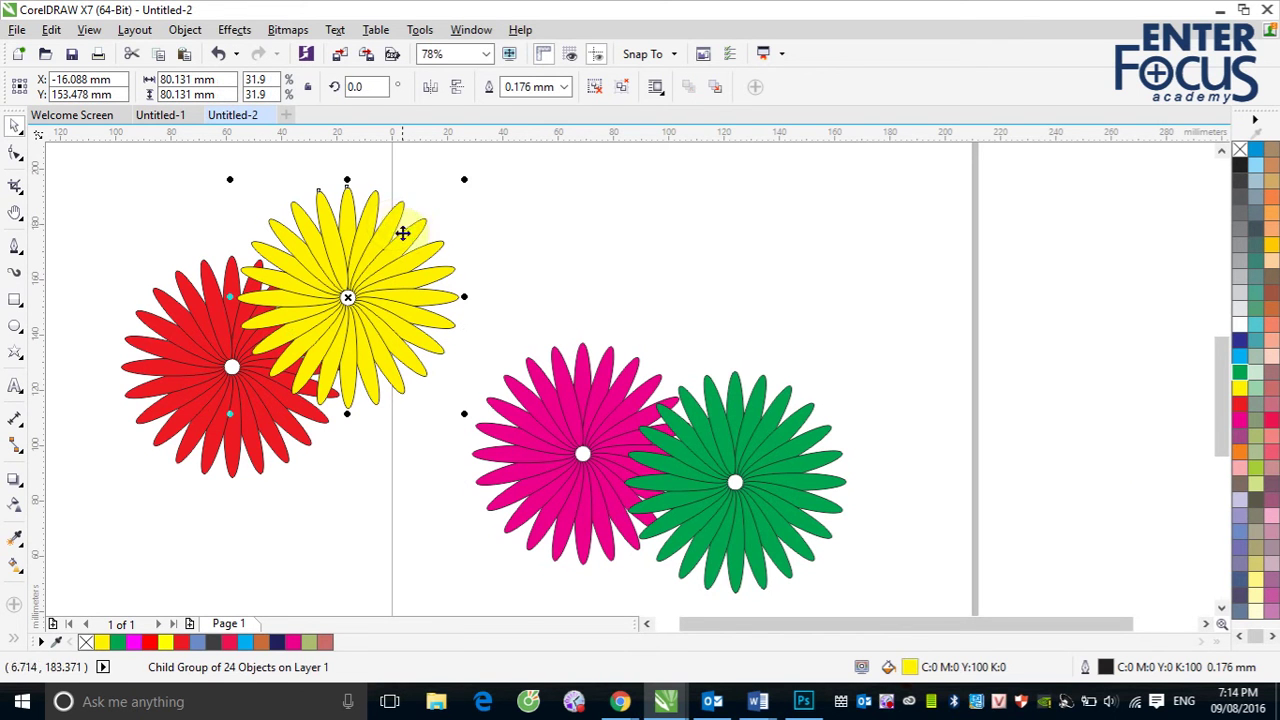
drag(374, 223, 397, 260)
key(Escape)
key(ctrl+z)
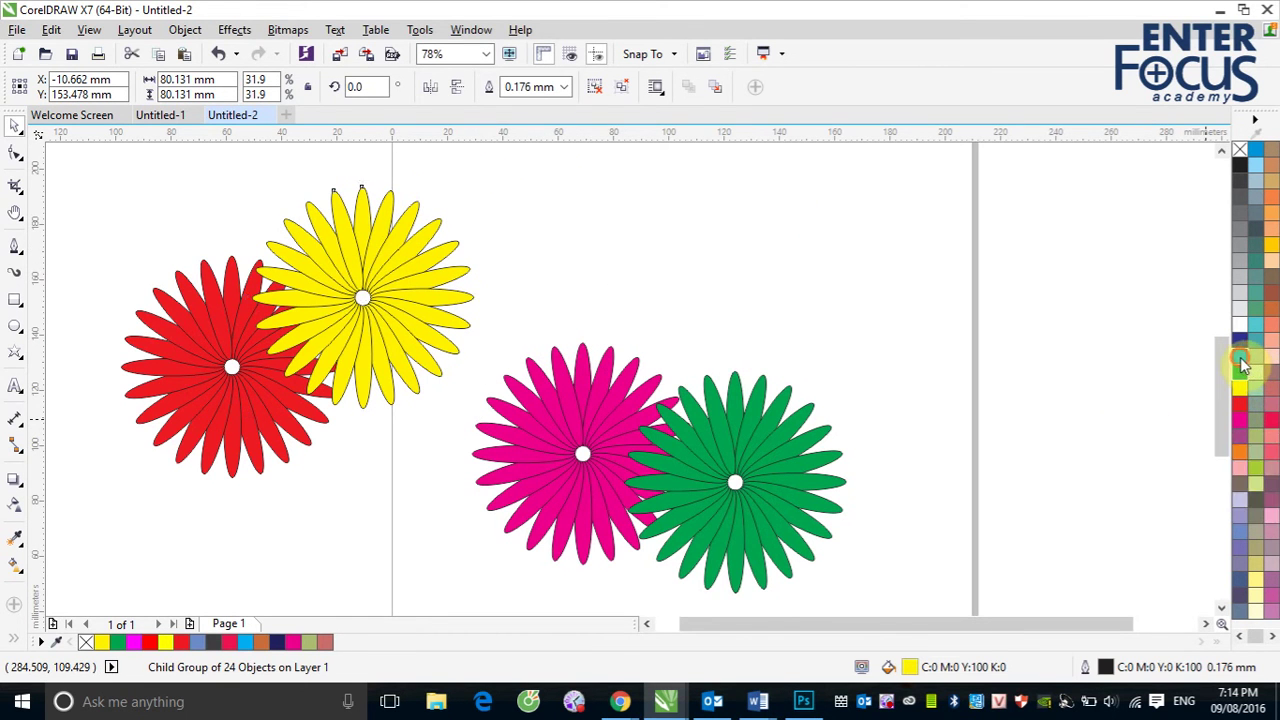
click(1247, 361)
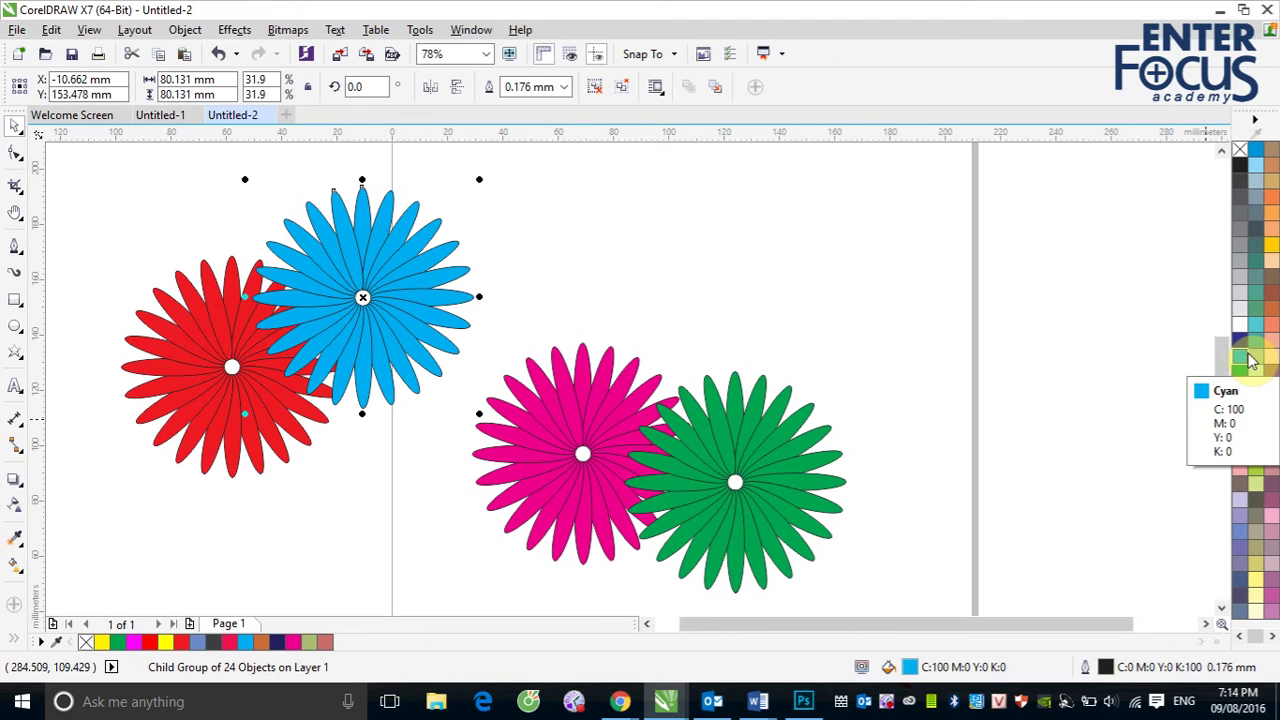
Select the single petal just right of the cyan flower's top petal and fill it with Neon Red
drag(1250, 362, 372, 213)
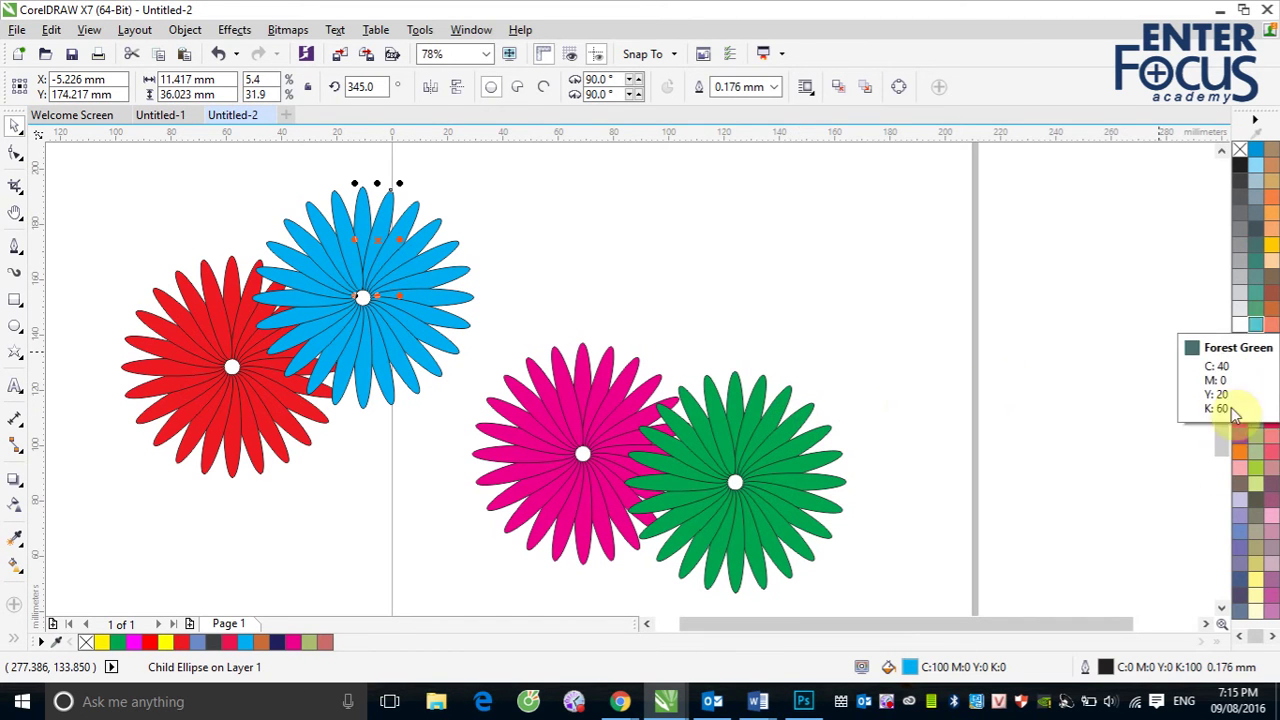
drag(1271, 420, 380, 225)
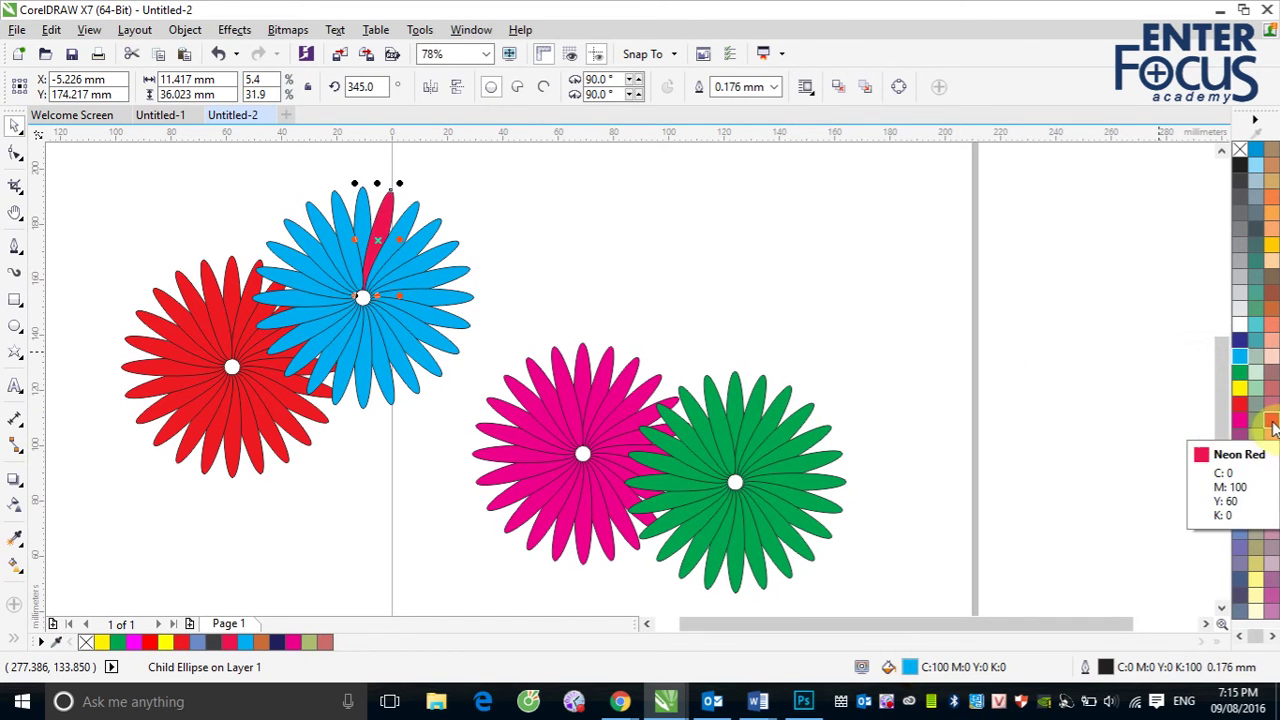
click(424, 264)
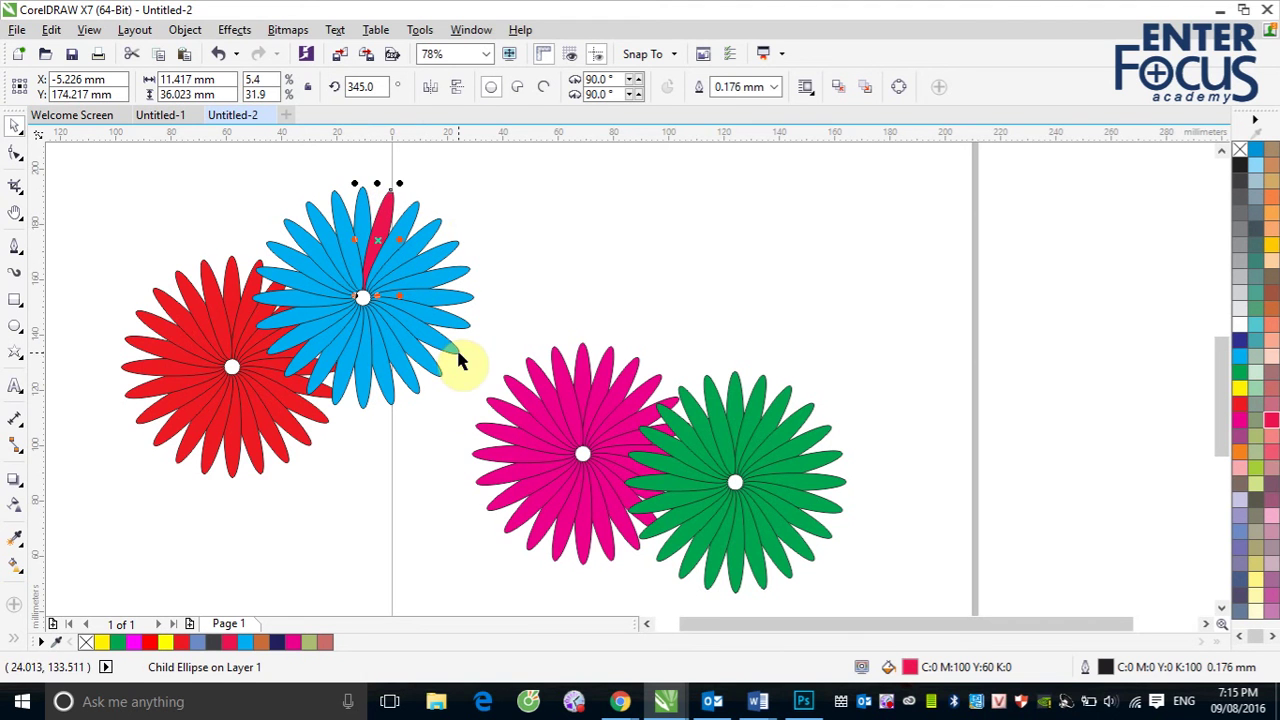
Add every second petal around the cyan flower to the selection, fill all twelve with yellow and clear the selection
ctrl+shift+click(422, 236)
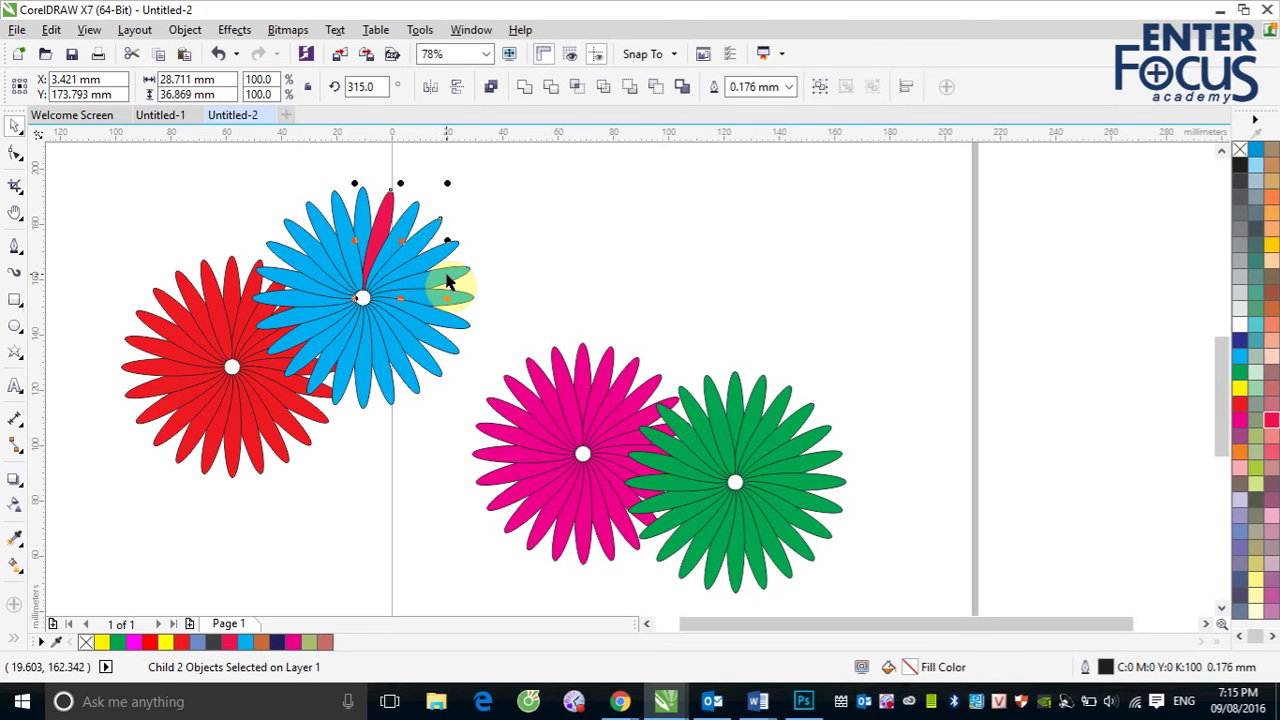
ctrl+shift+click(448, 292)
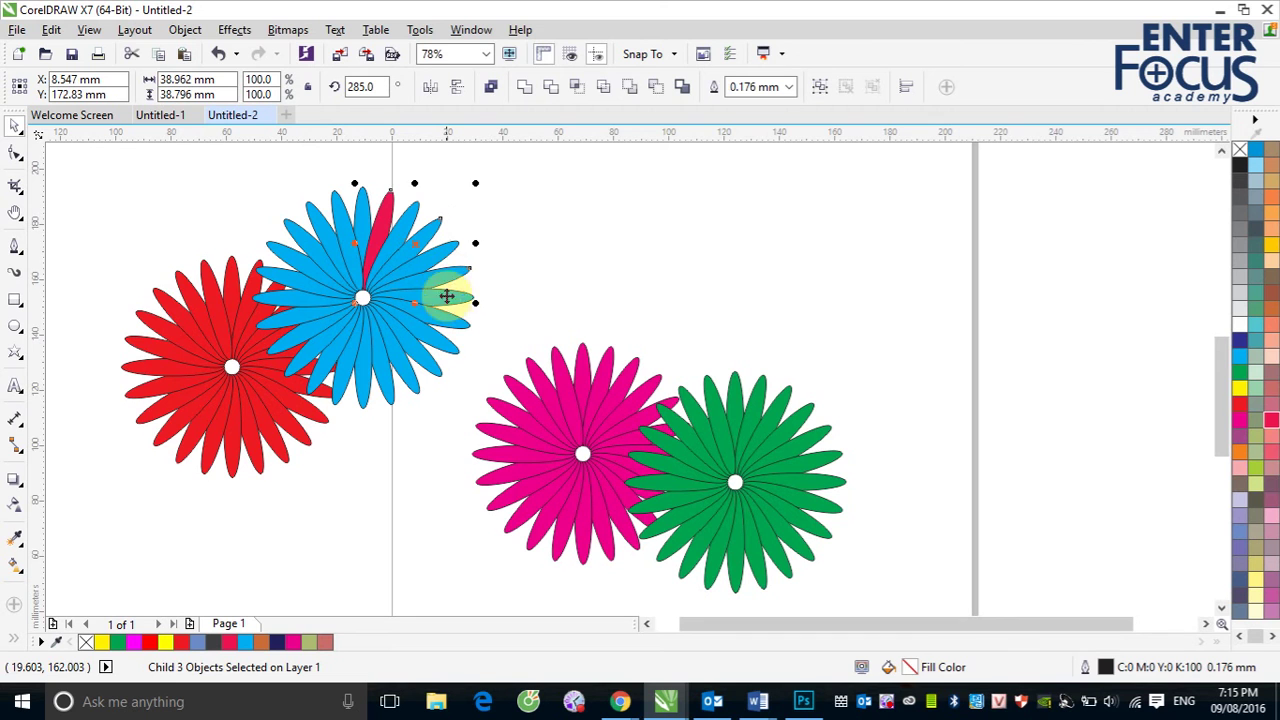
ctrl+shift+click(447, 322)
ctrl+shift+click(434, 378)
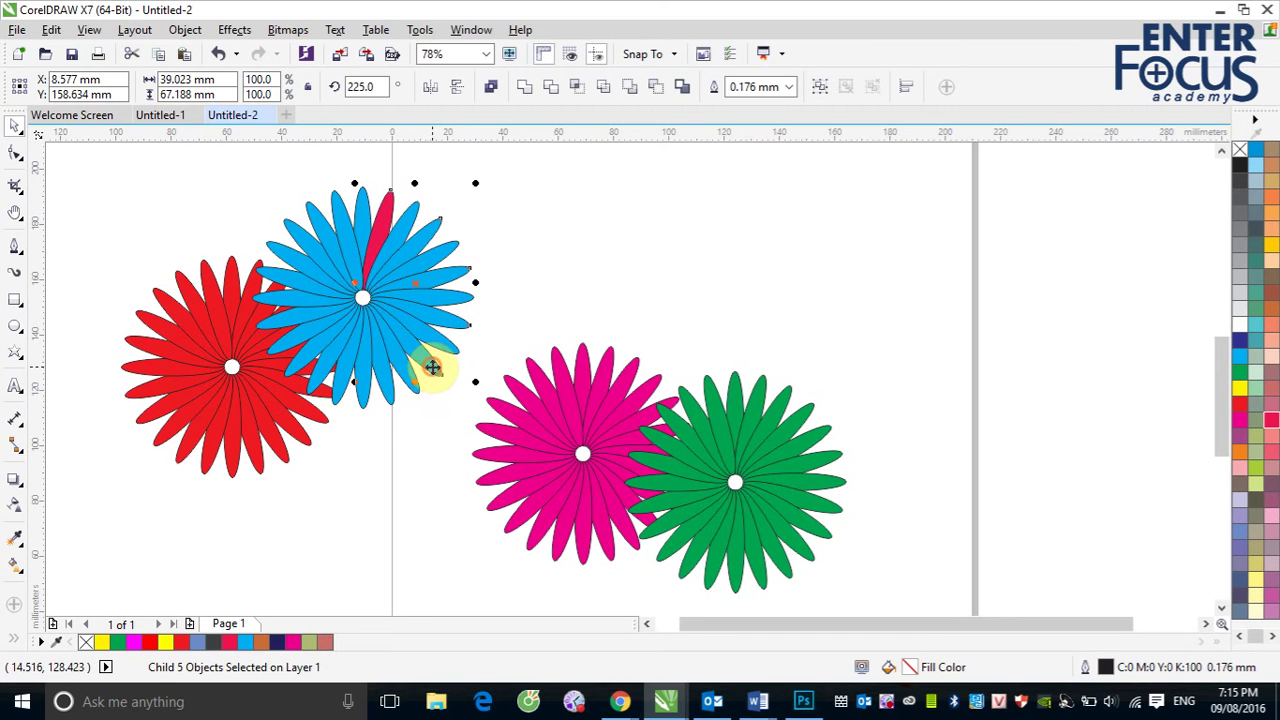
ctrl+shift+click(386, 390)
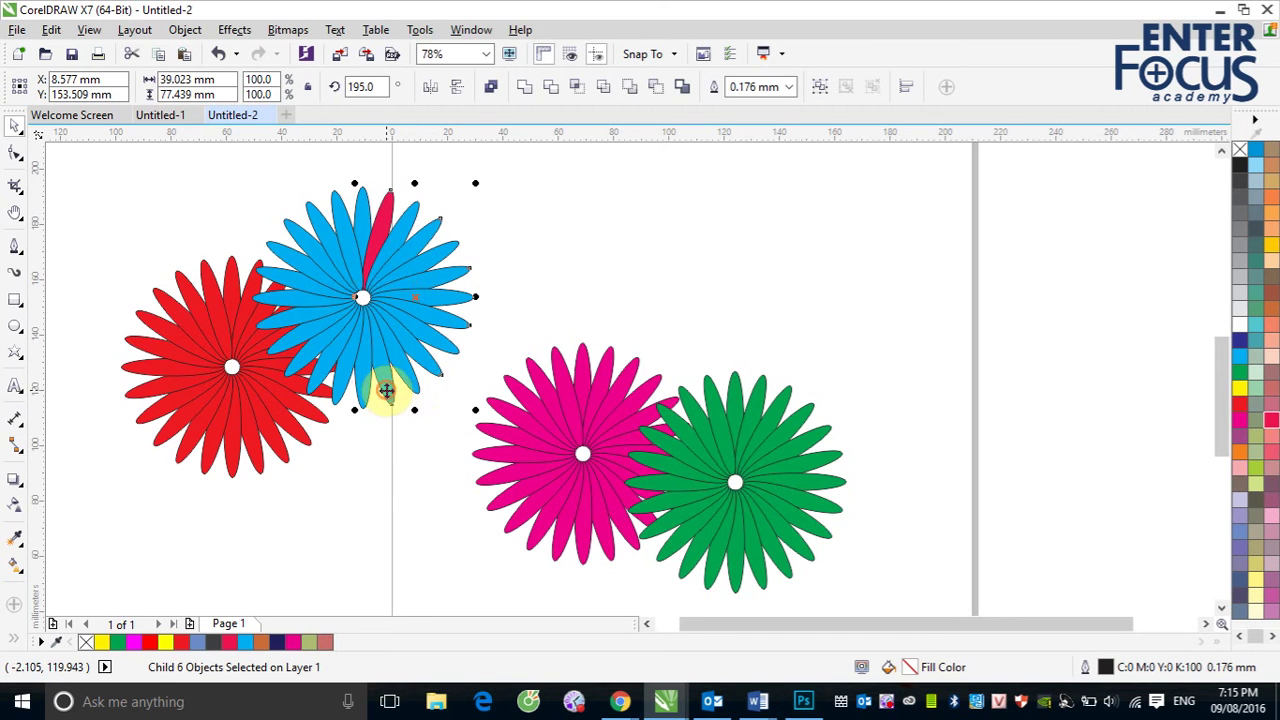
ctrl+shift+click(322, 390)
ctrl+shift+click(288, 355)
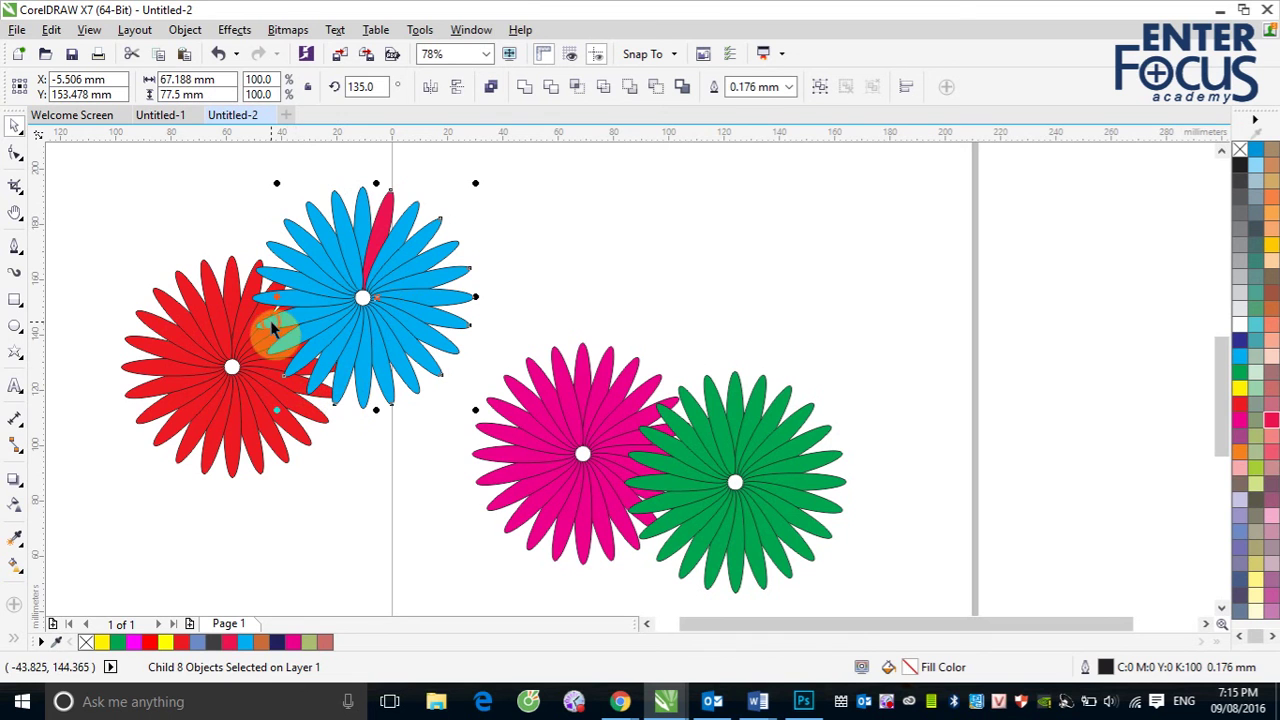
ctrl+shift+click(268, 300)
ctrl+shift+click(286, 246)
ctrl+shift+click(294, 234)
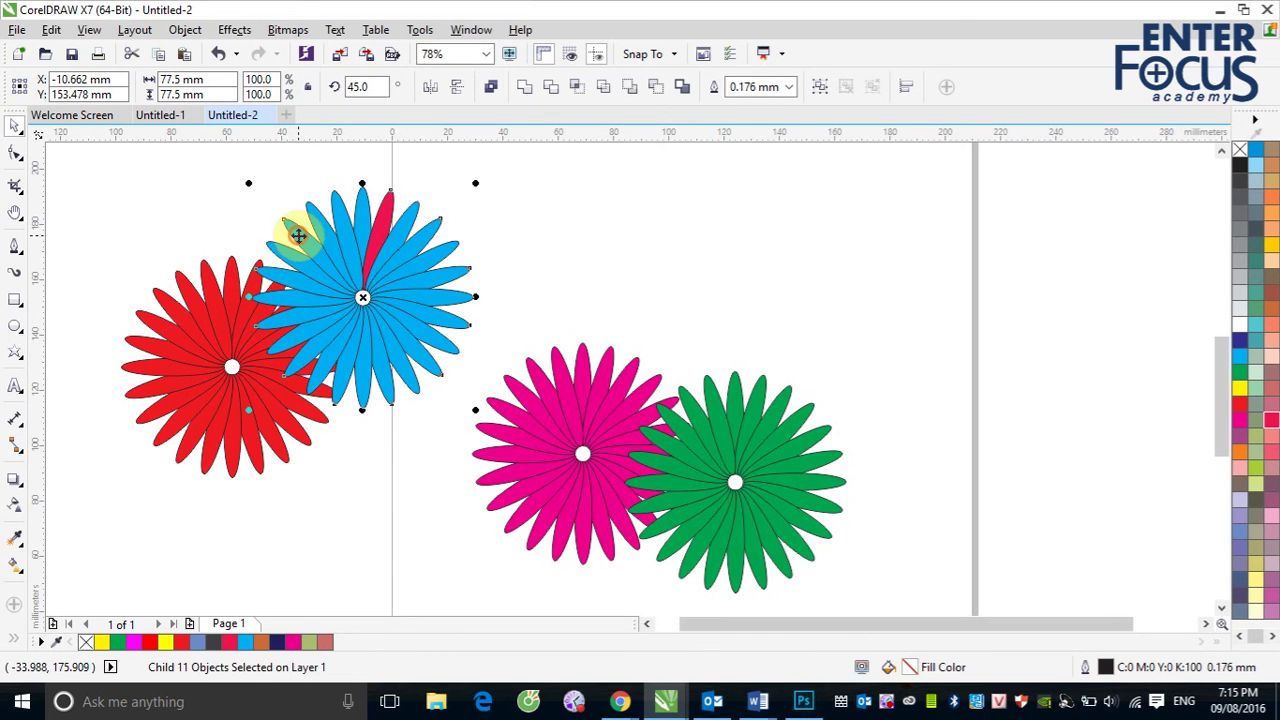
ctrl+shift+click(343, 216)
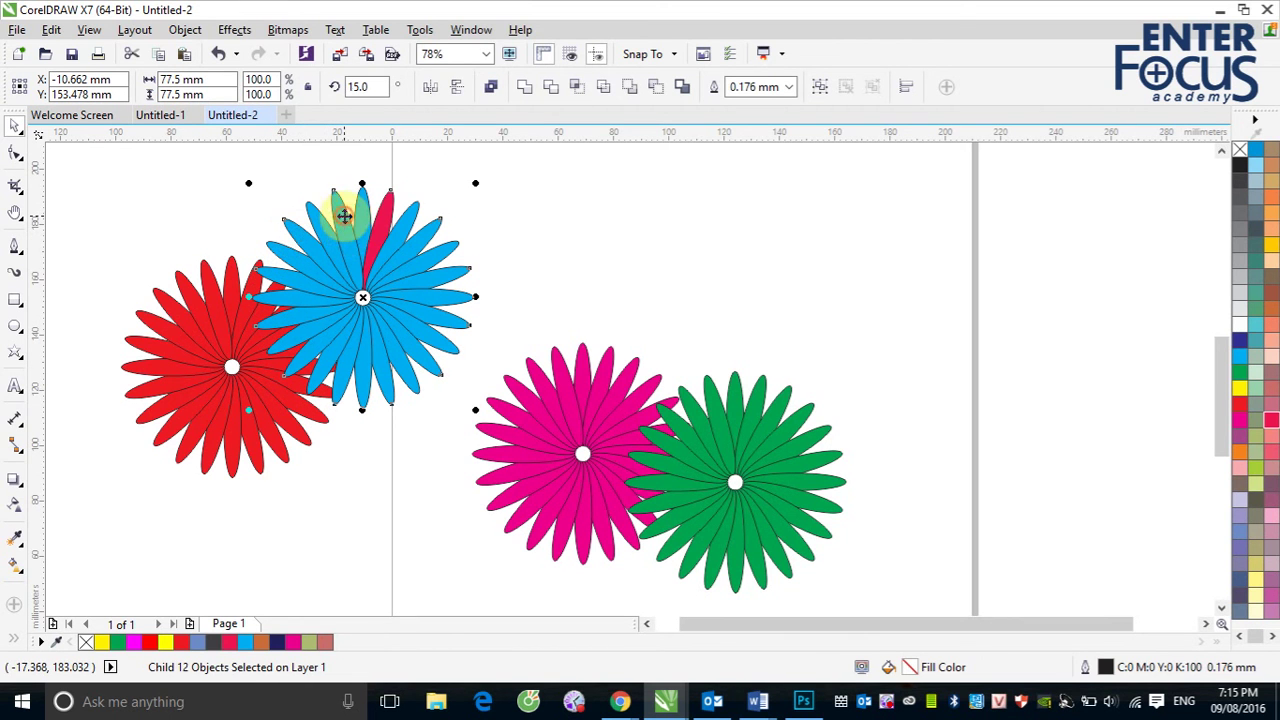
click(1240, 388)
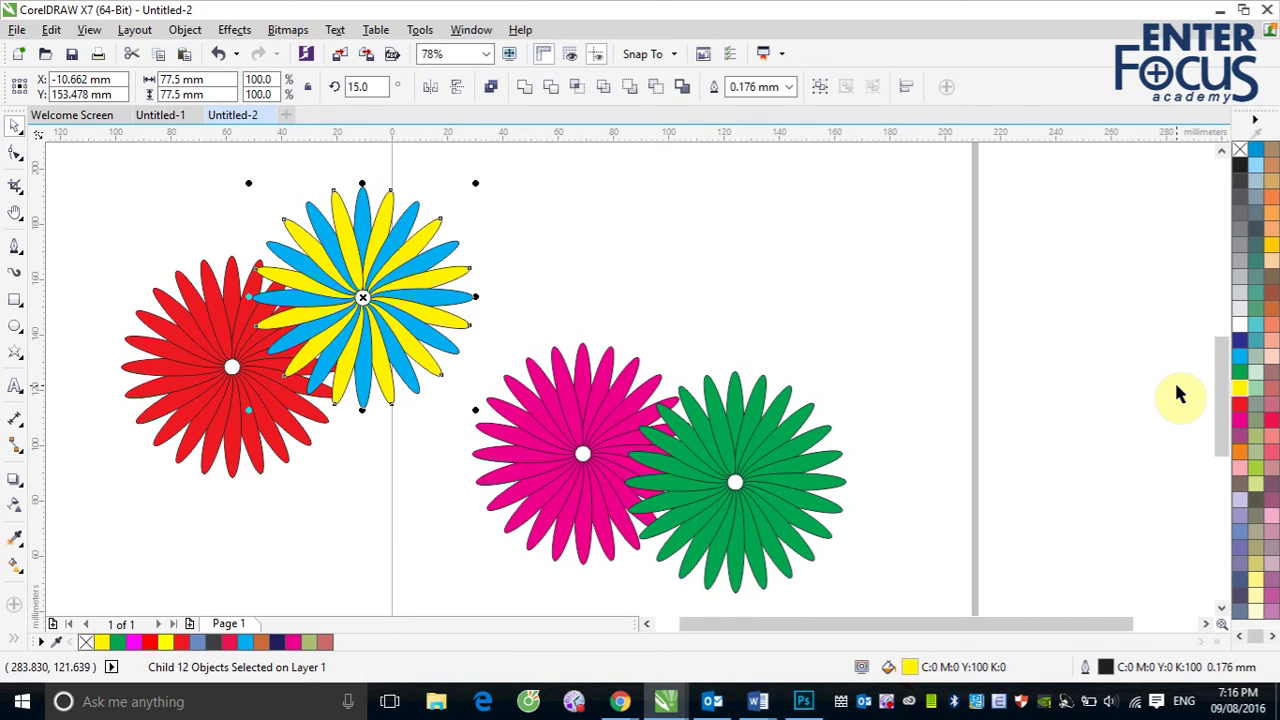
click(903, 312)
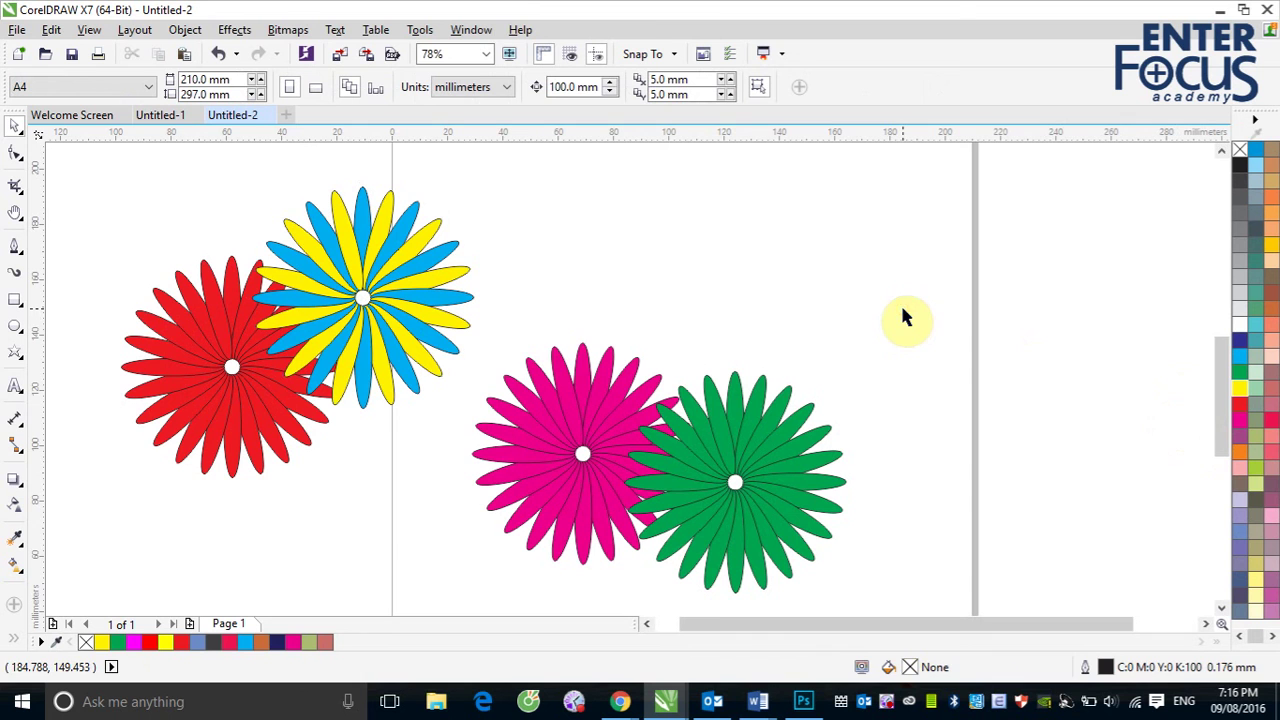
Move the red and cyan-yellow flower pair back onto the page above the magenta and green flowers, and select the whole group
click(368, 367)
ctrl+click(368, 367)
drag(316, 378, 734, 331)
click(1000, 400)
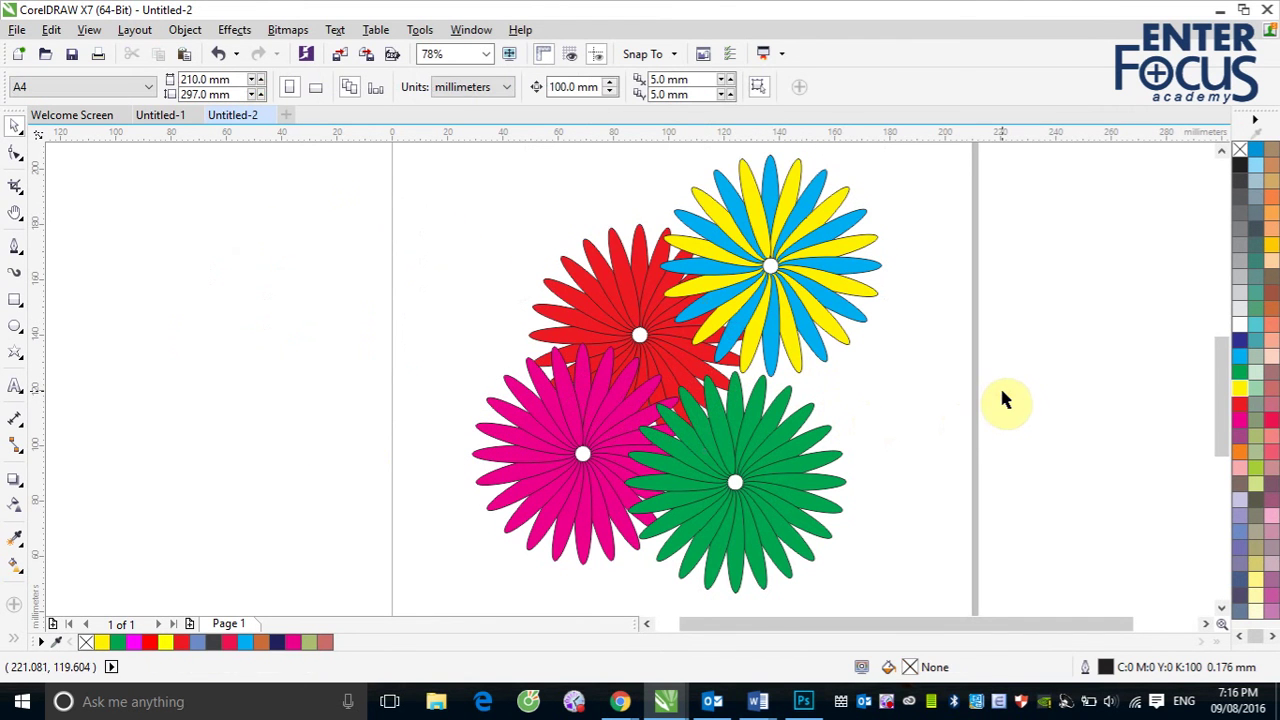
click(716, 470)
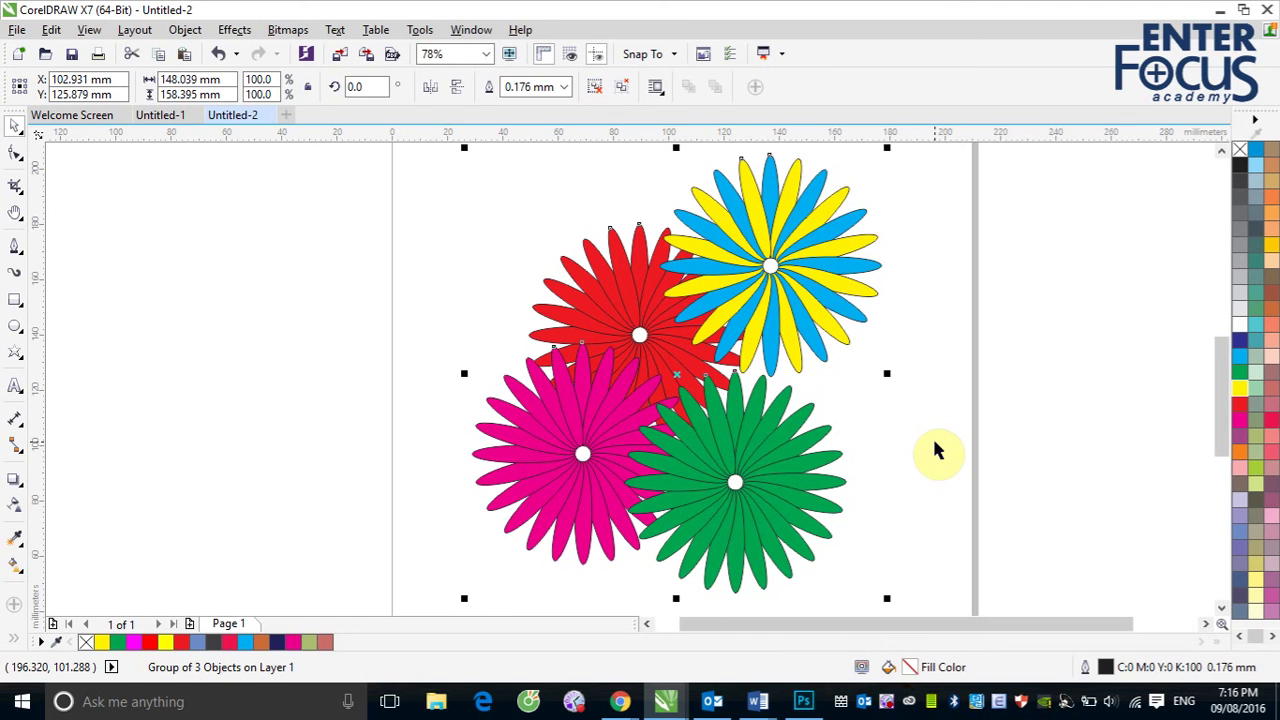
right_click(888, 705)
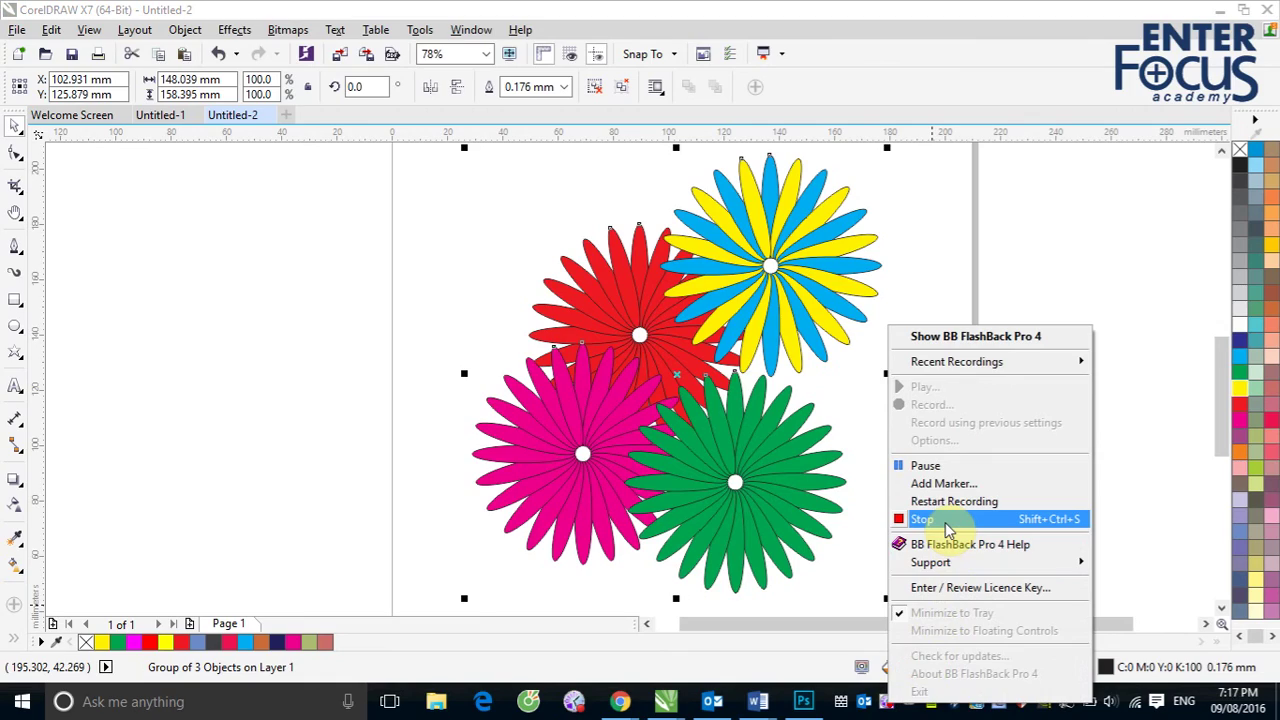